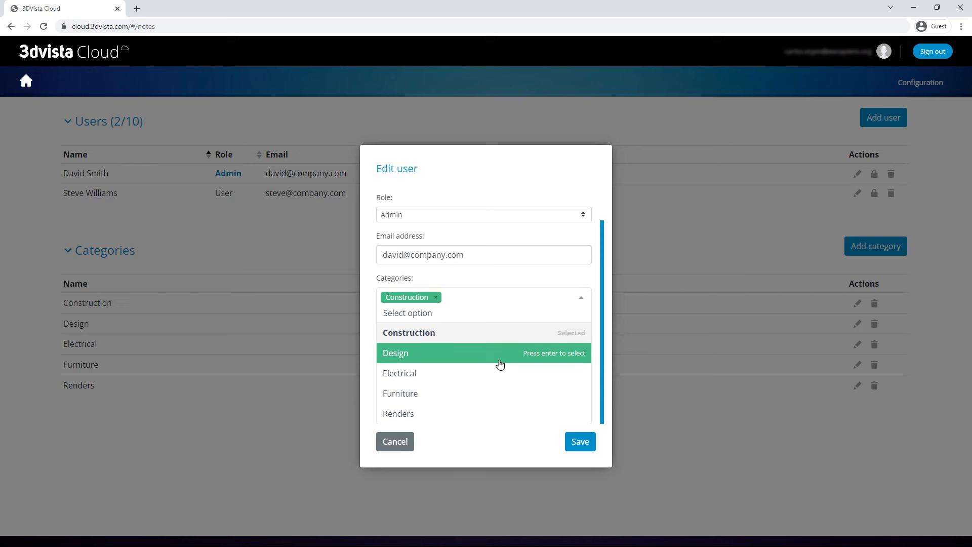
Step: Give the admin user Construction, Design, Electrical, Furniture and Renders categories and save
click(500, 373)
click(490, 395)
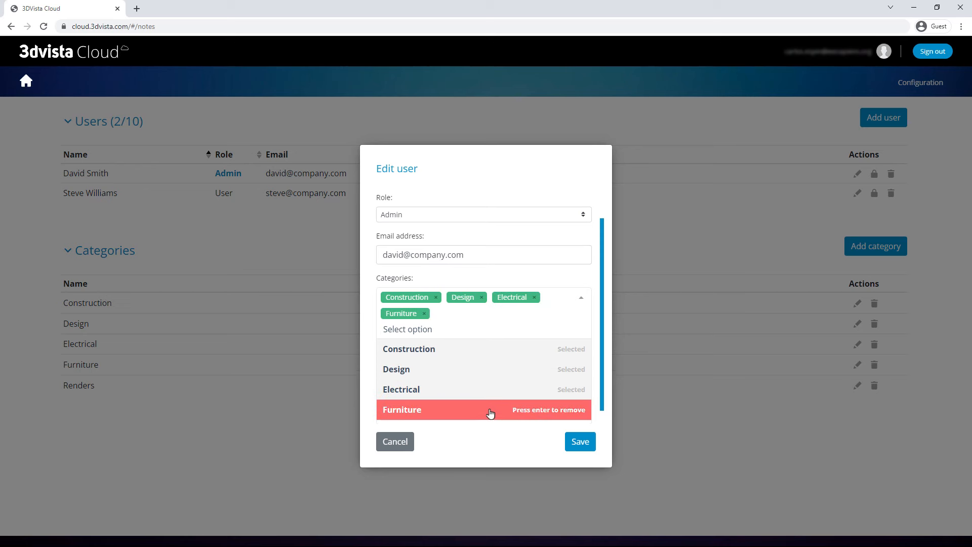
click(467, 418)
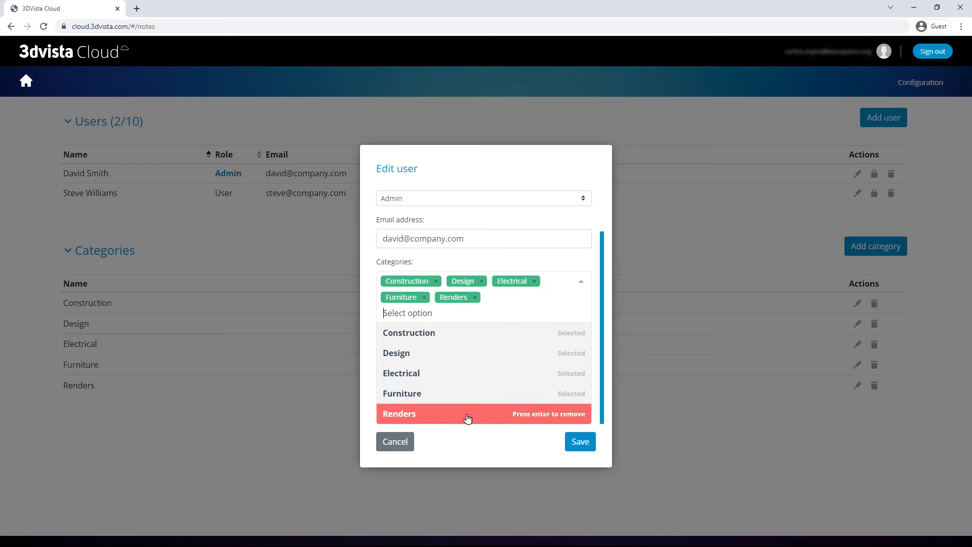
click(437, 281)
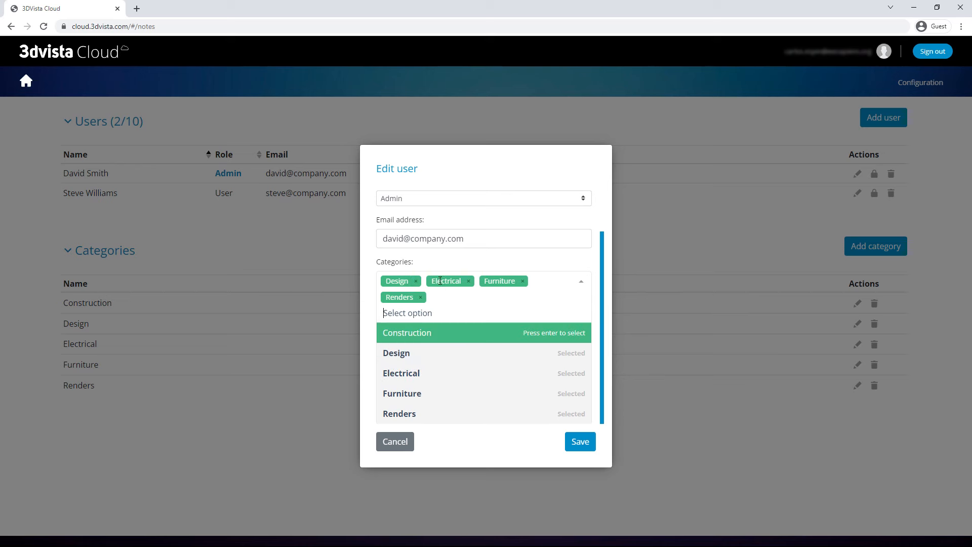
click(475, 281)
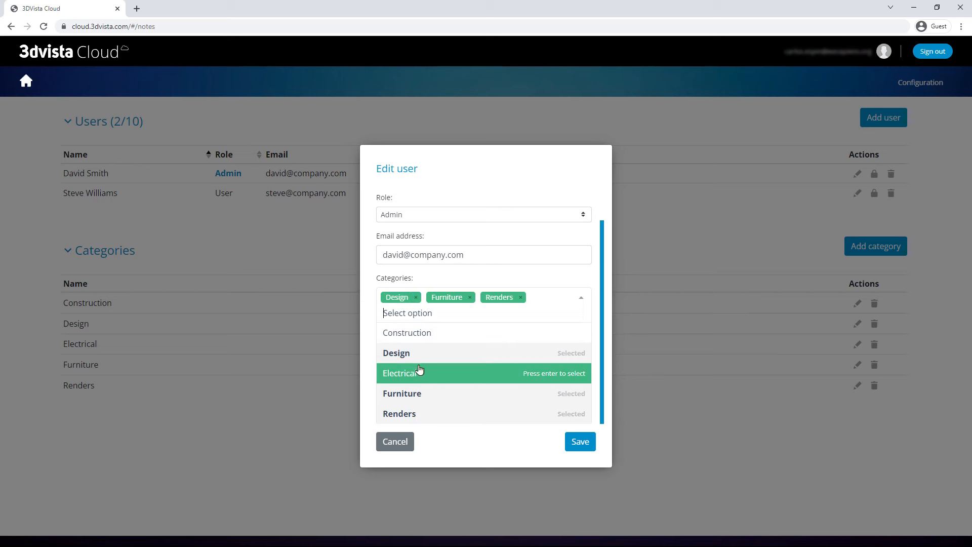
click(434, 334)
click(434, 374)
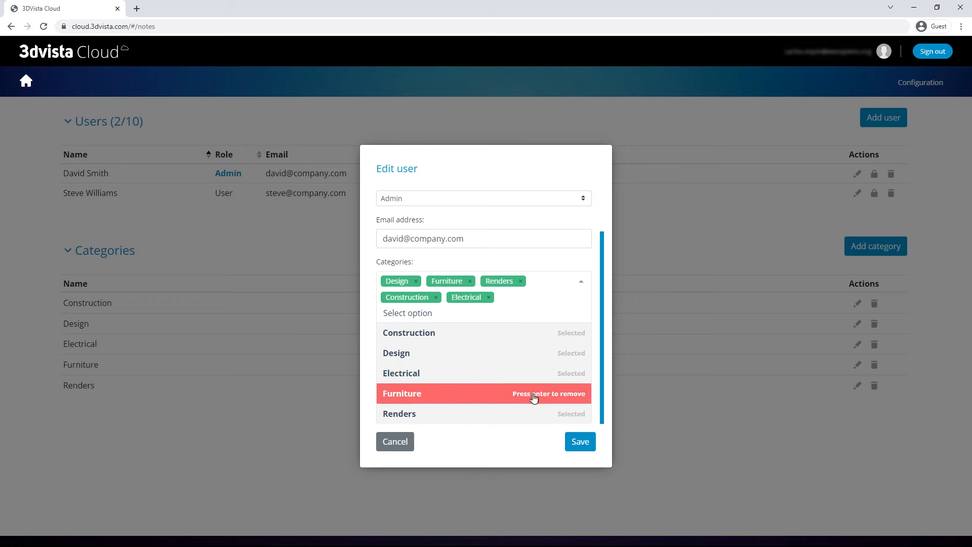
click(581, 454)
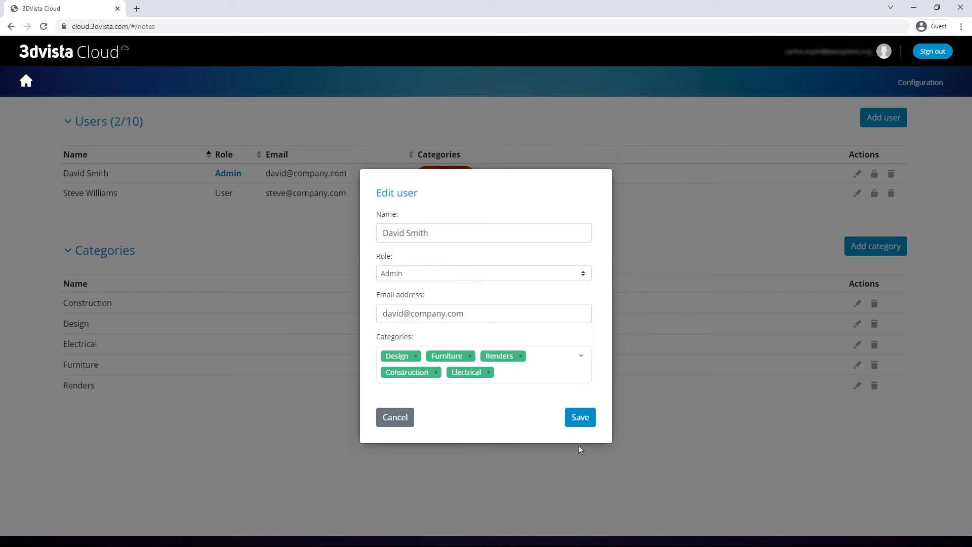
click(588, 417)
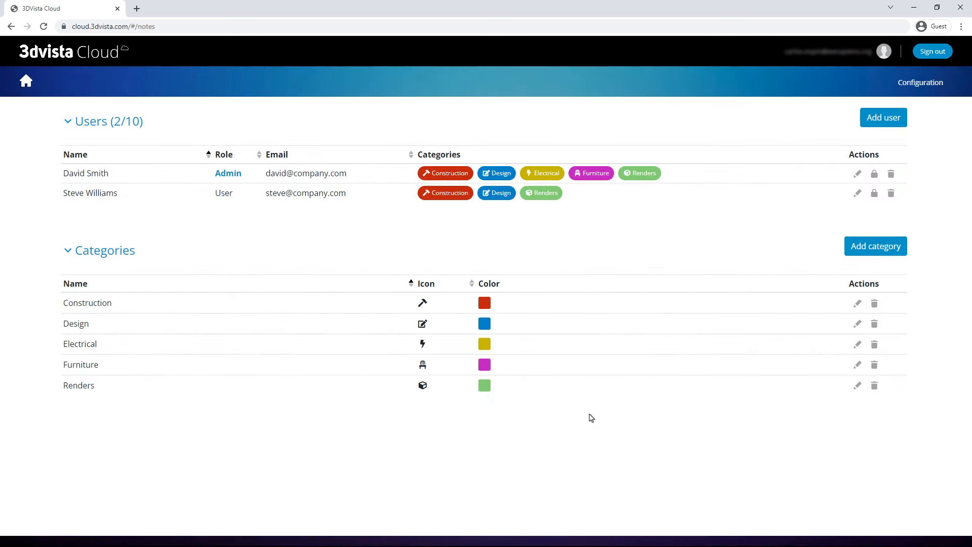
Step: Add a new user with their name and e-mail, assigned the Design and Furniture categories
click(887, 118)
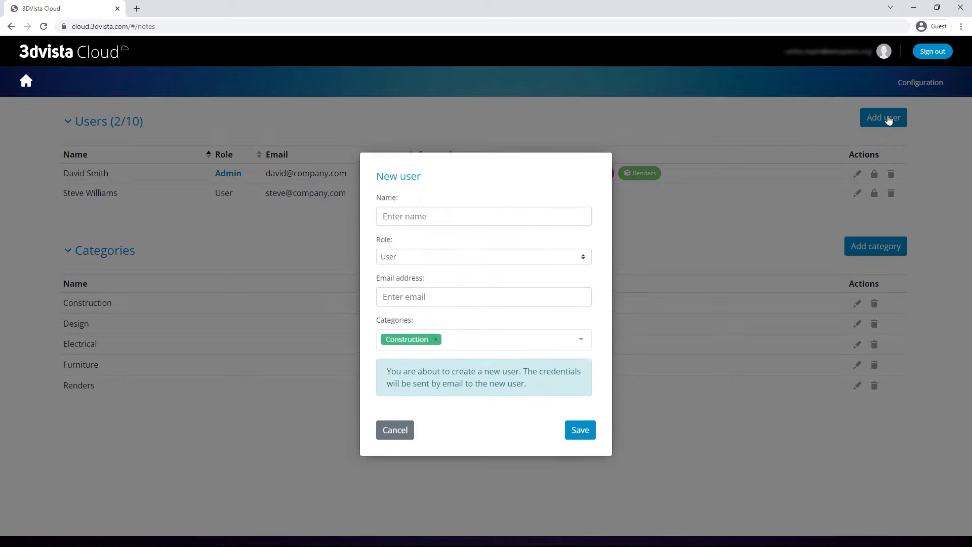
click(557, 218)
click(541, 300)
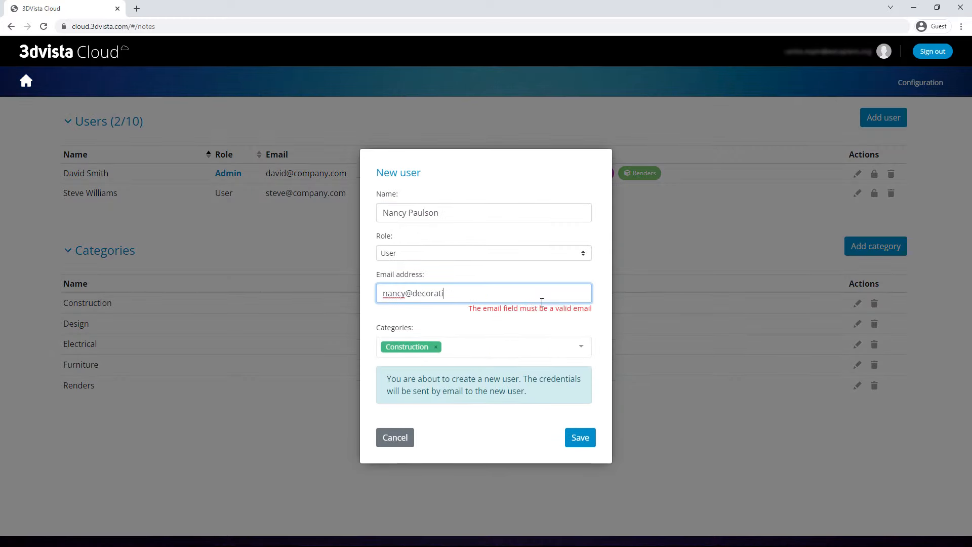
click(580, 342)
click(427, 333)
click(427, 353)
click(427, 394)
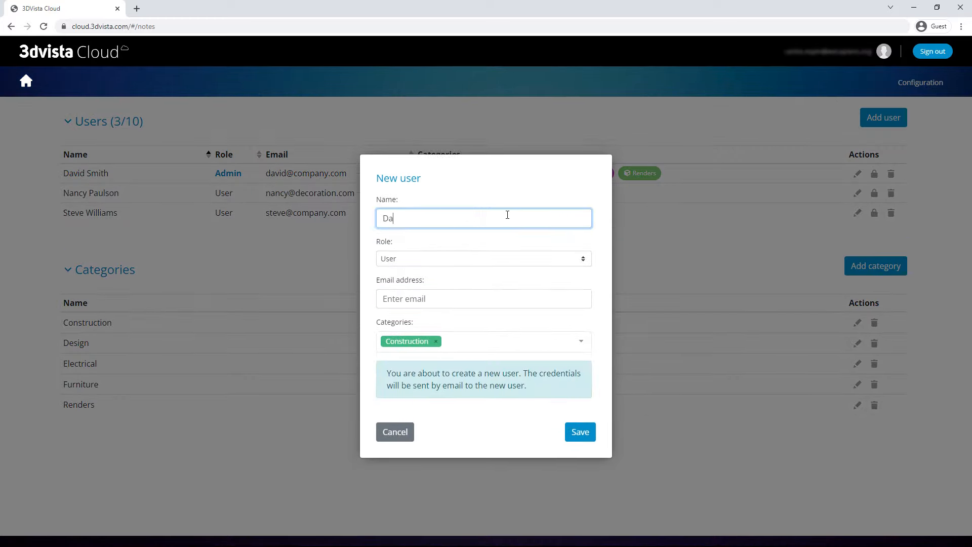
Step: Add two more users with their names and e-mails and save them
click(455, 293)
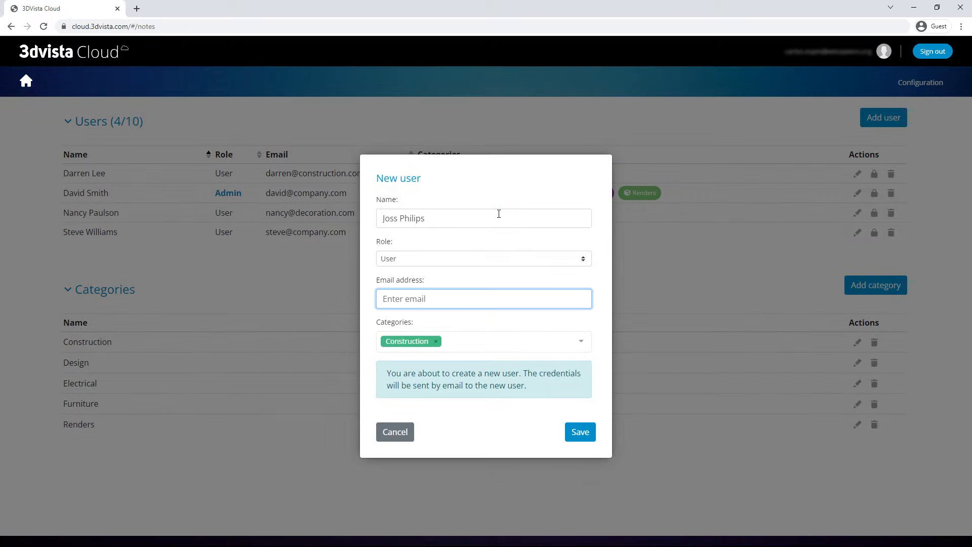
click(581, 437)
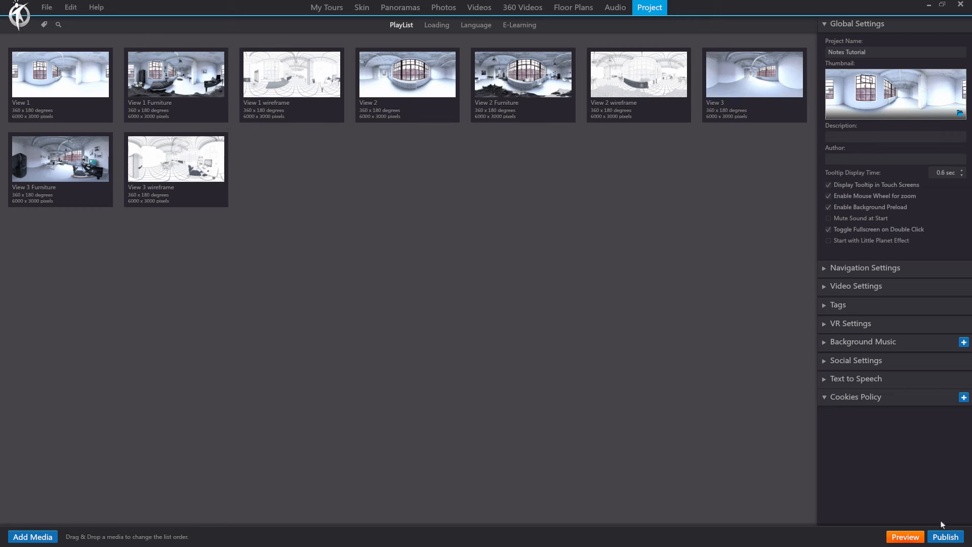
Step: Publish to 3DVista hosting with 3DVista Notes enabled, entering the Notes account user and password
click(945, 538)
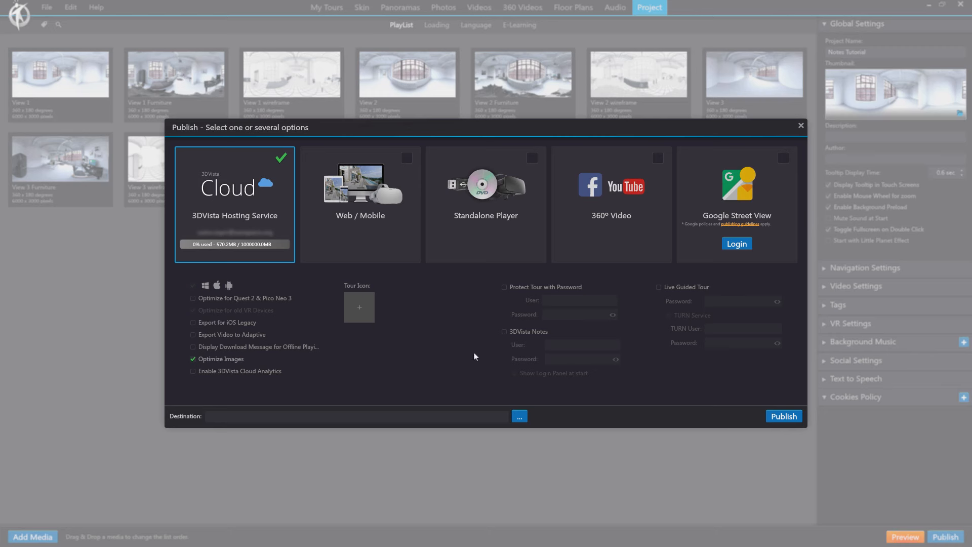
click(504, 332)
click(550, 344)
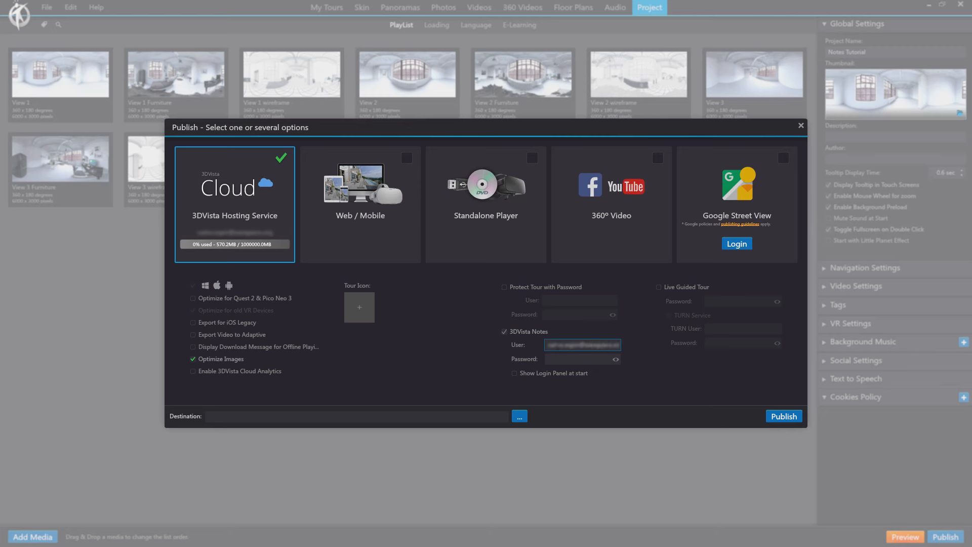
key(Tab)
text(**)
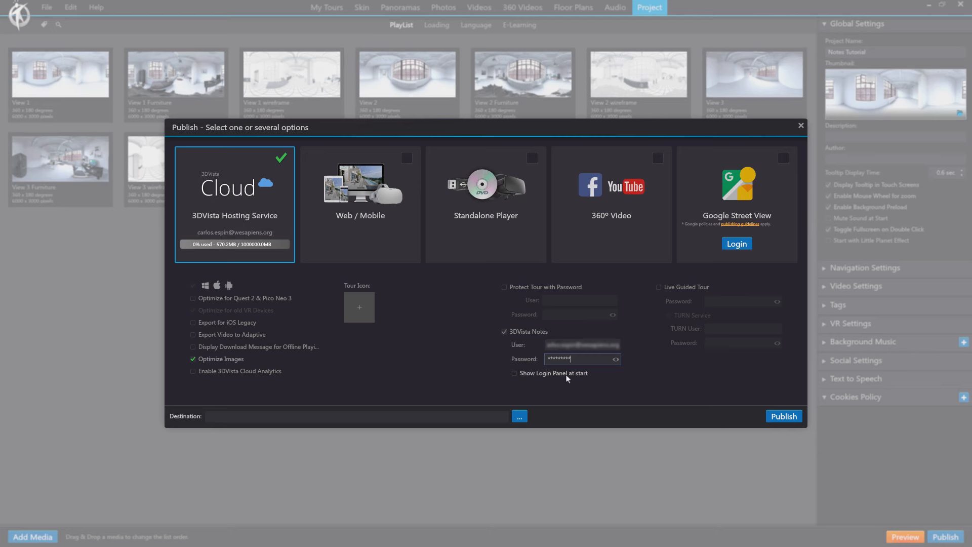
click(785, 417)
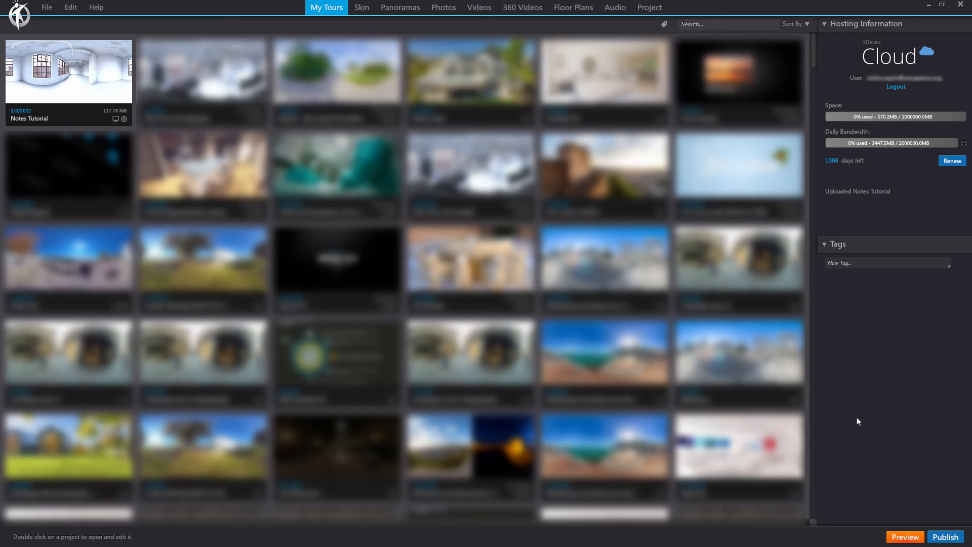
Step: Switch the publishing target from 3DVista Hosting Service to Web / Mobile and close the dialog
click(945, 537)
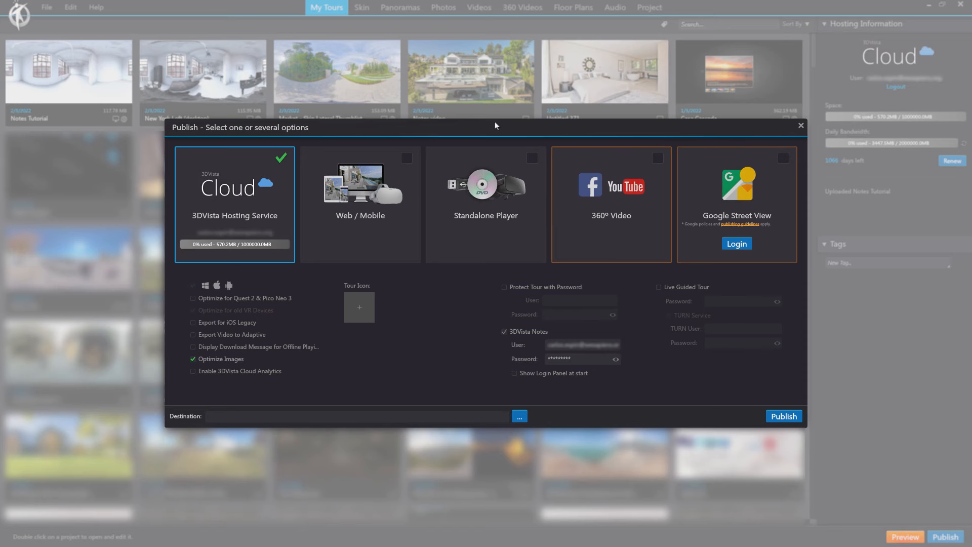
click(281, 157)
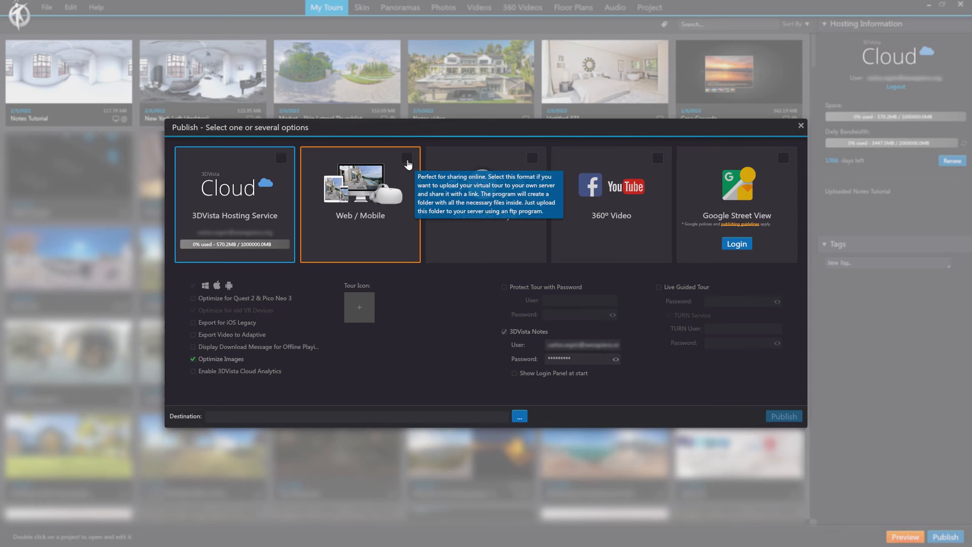
click(407, 159)
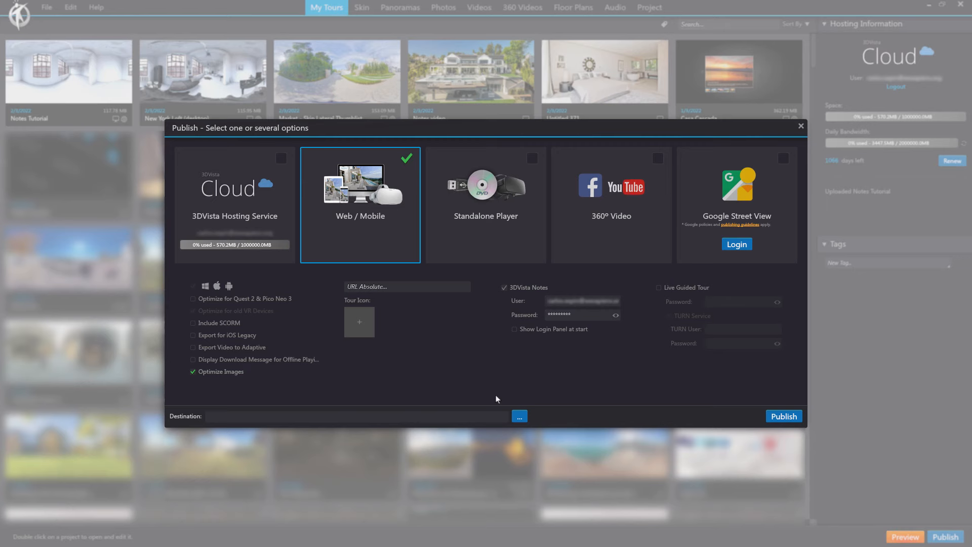
click(801, 126)
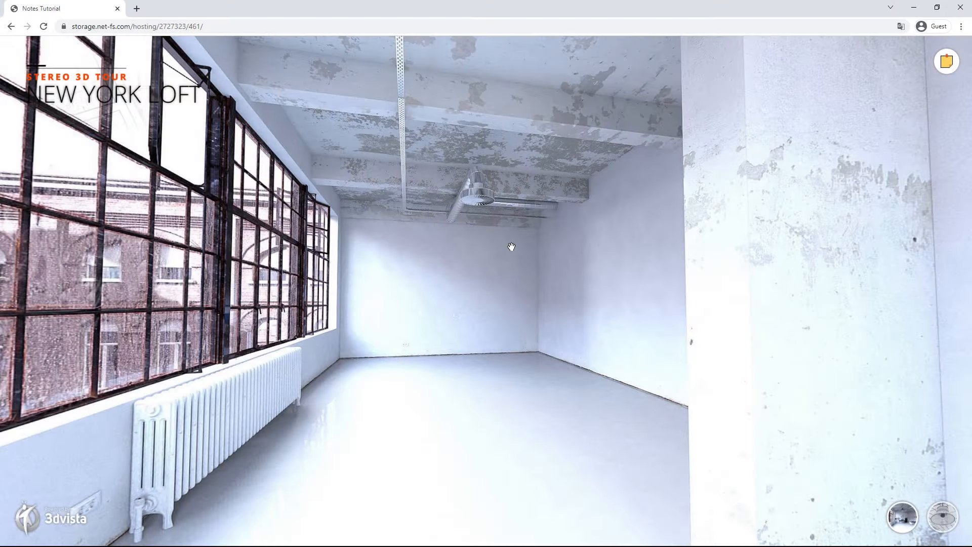
Step: Log in to the loft tour's notes with the admin e-mail and password, then close the panel
drag(555, 280, 662, 282)
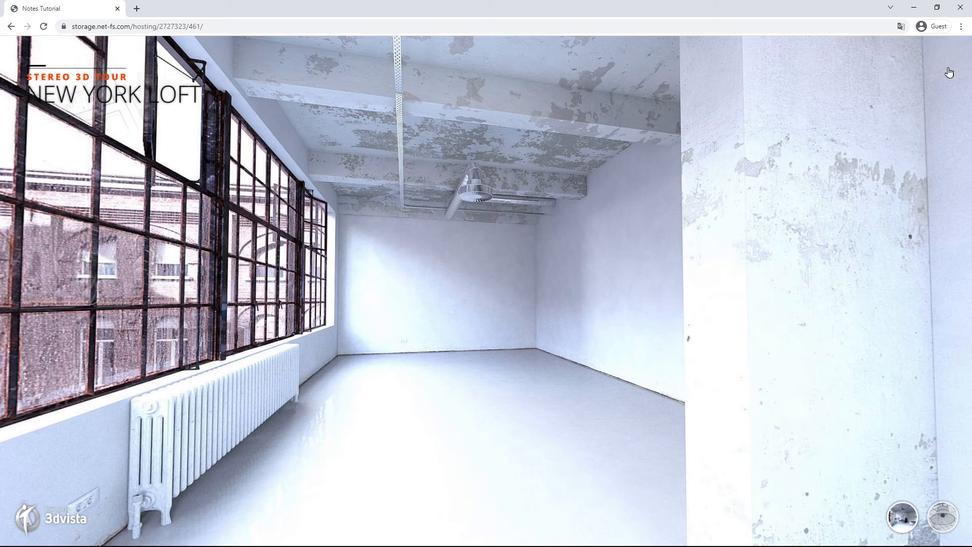
click(947, 62)
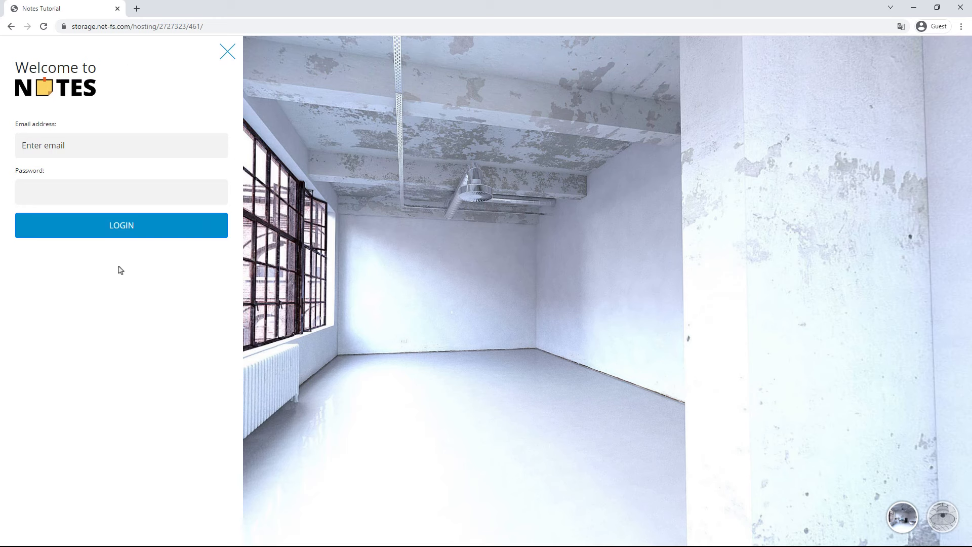
click(72, 148)
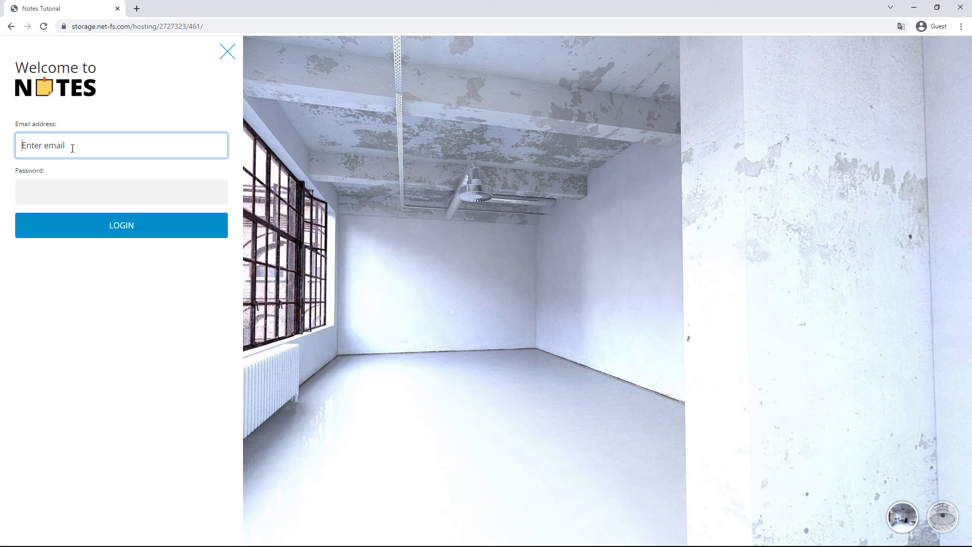
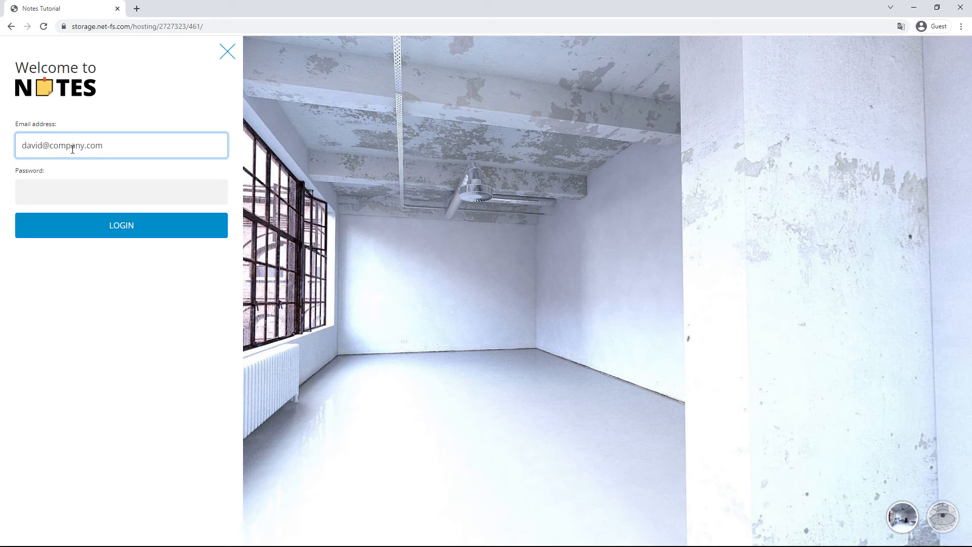
click(72, 188)
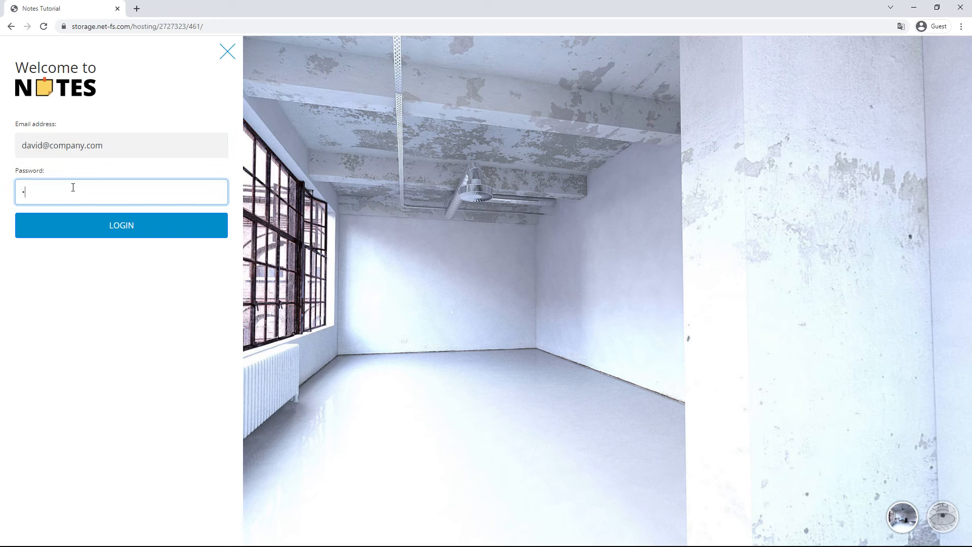
click(116, 232)
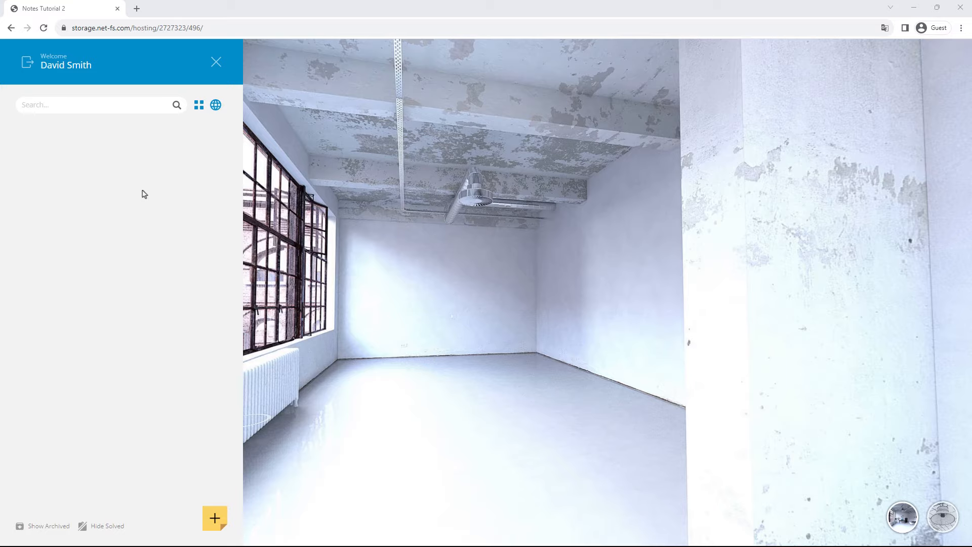
click(216, 62)
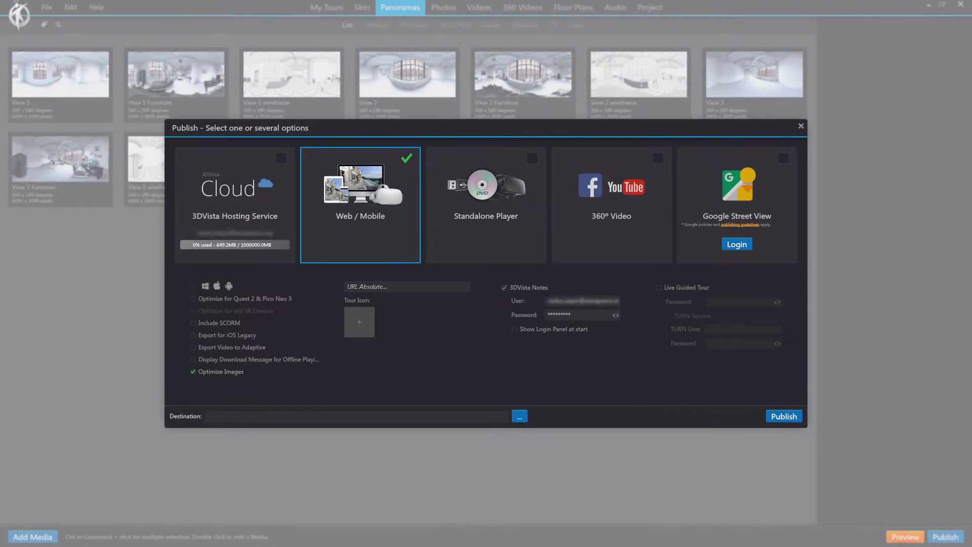
Step: Enable Show Login Panel at start under 3DVista Notes
click(515, 331)
Step: In the skin editor, make the Button Notes element visible and select it
click(801, 127)
click(365, 9)
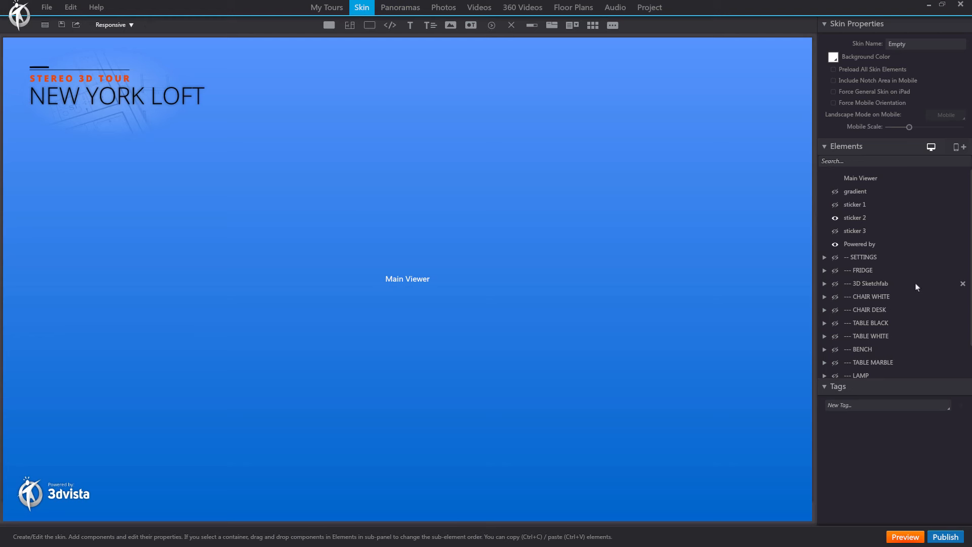
scroll(917, 287, down, 2)
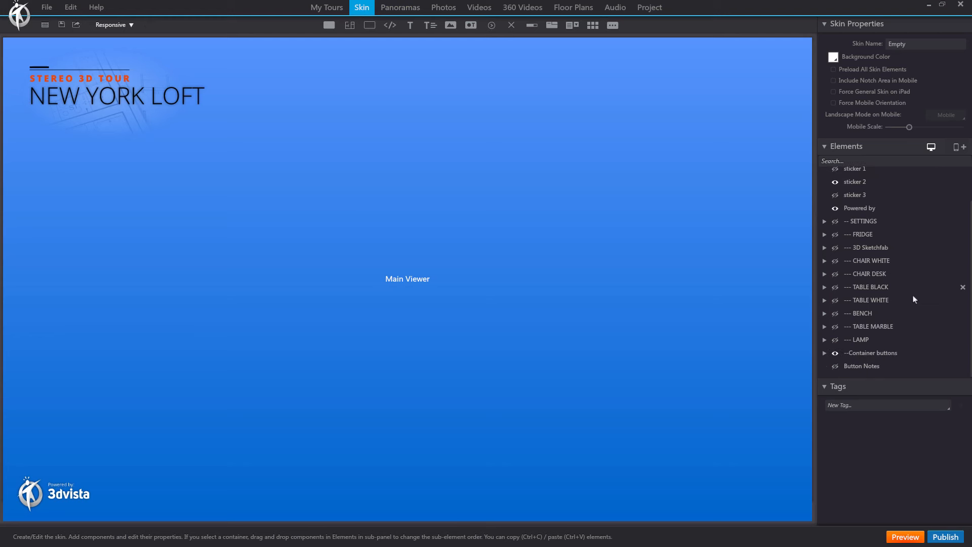
click(835, 366)
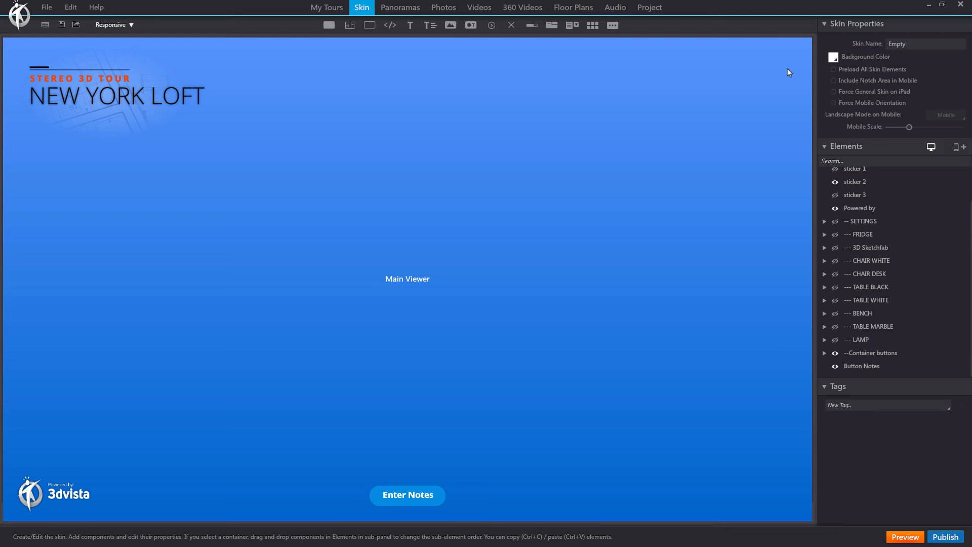
click(865, 367)
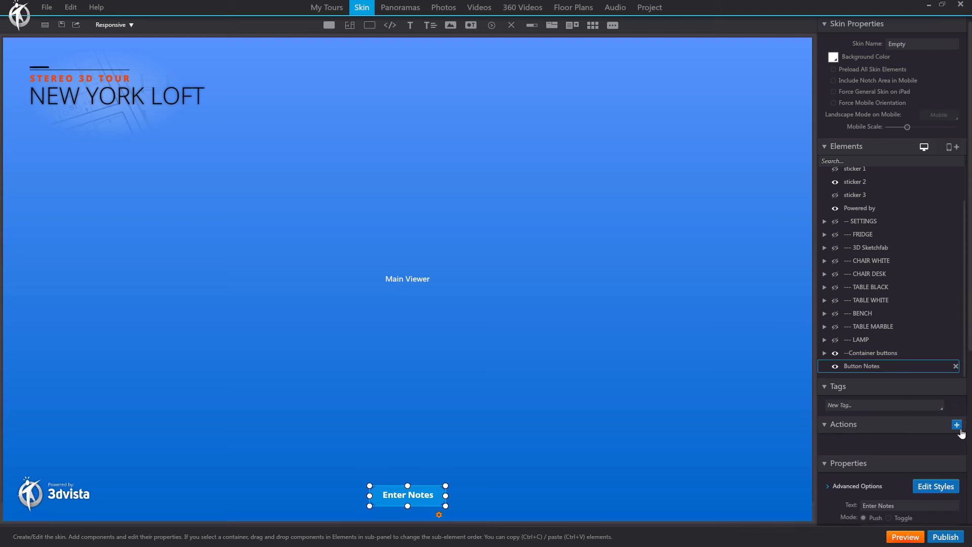
Step: Give the Enter Notes button an Enter Notes Mode action and preview the tour in the browser
click(957, 425)
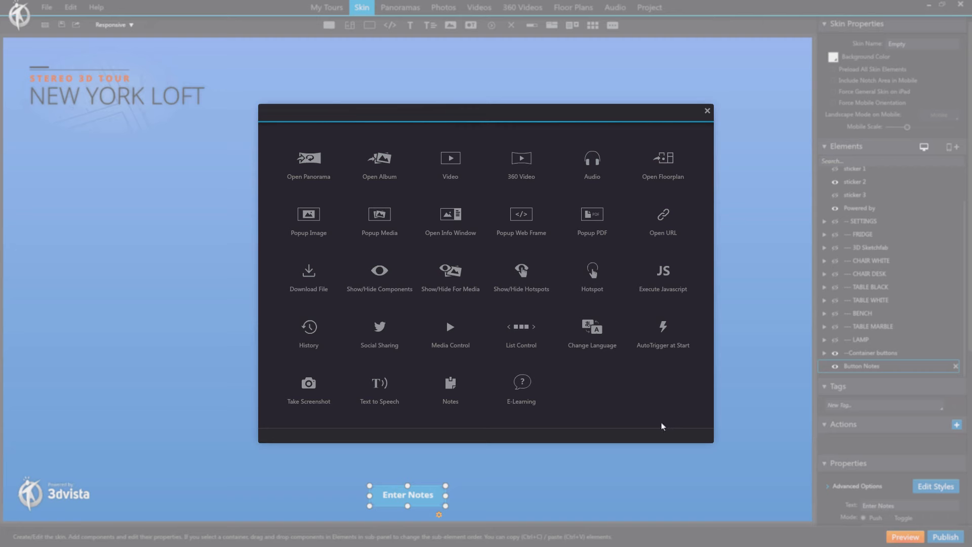
click(451, 392)
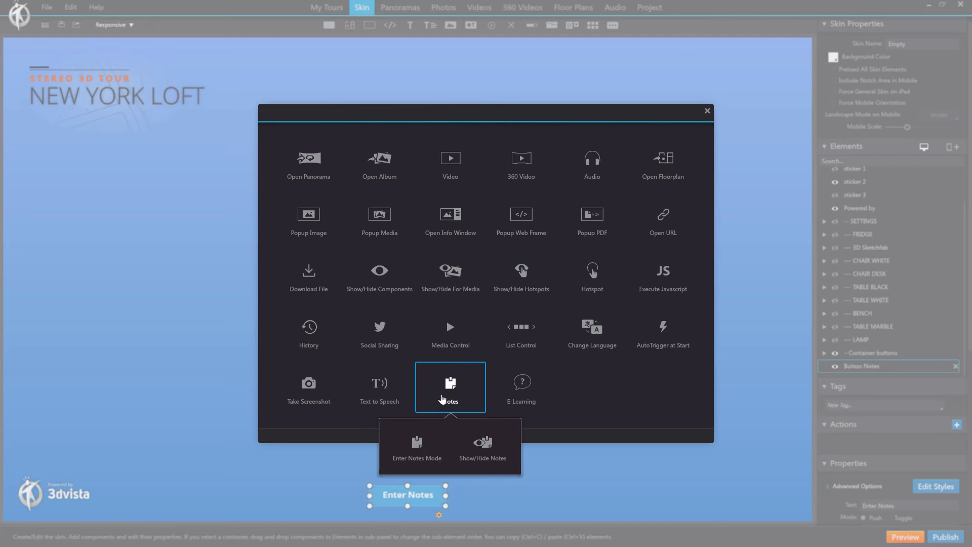
click(417, 447)
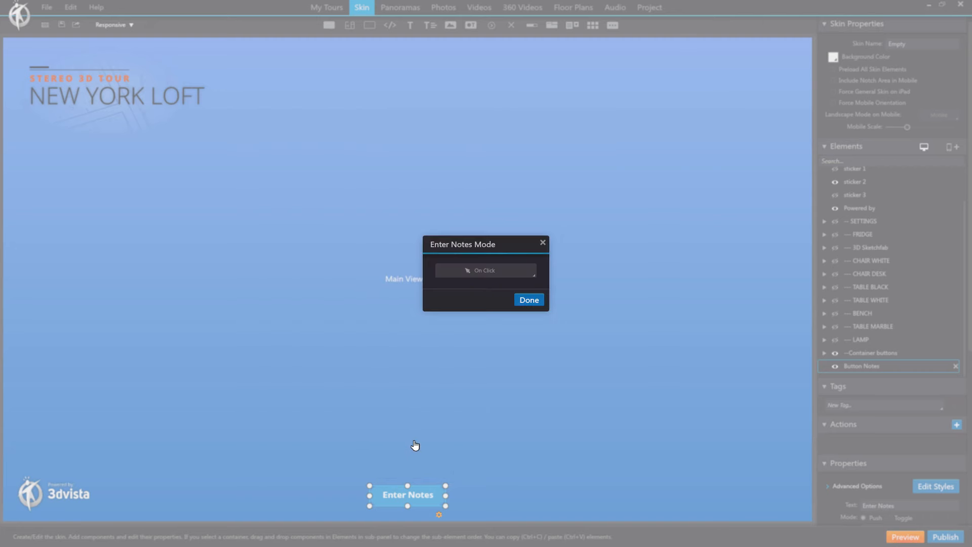
click(529, 301)
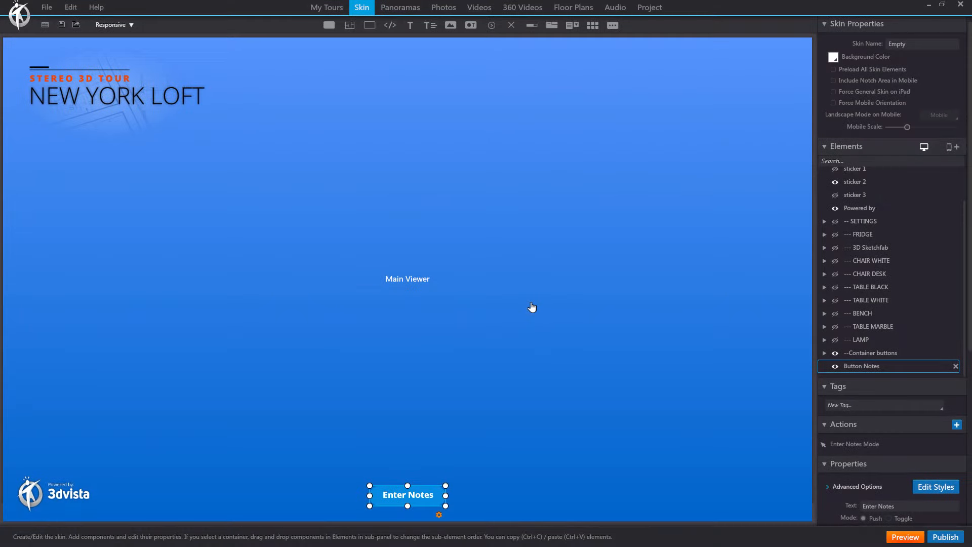
click(905, 535)
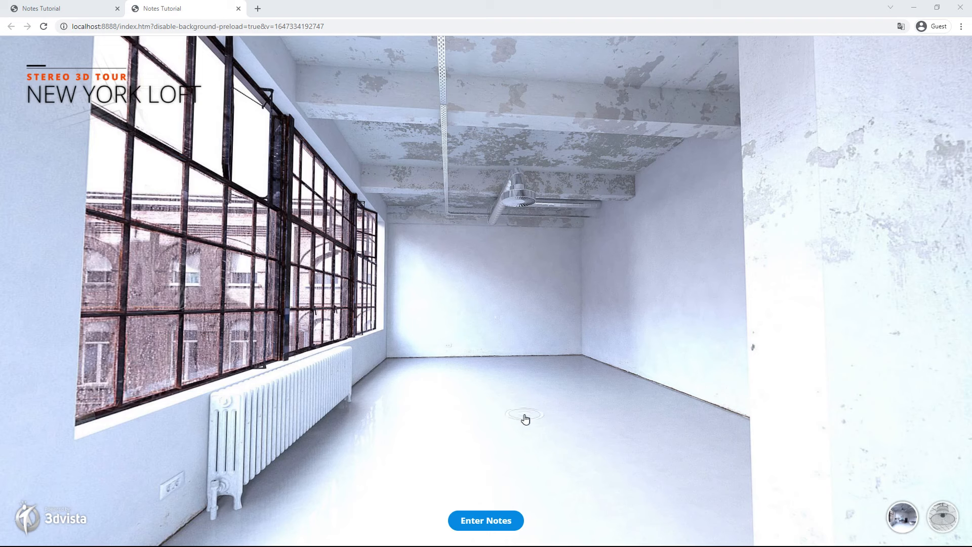
click(489, 522)
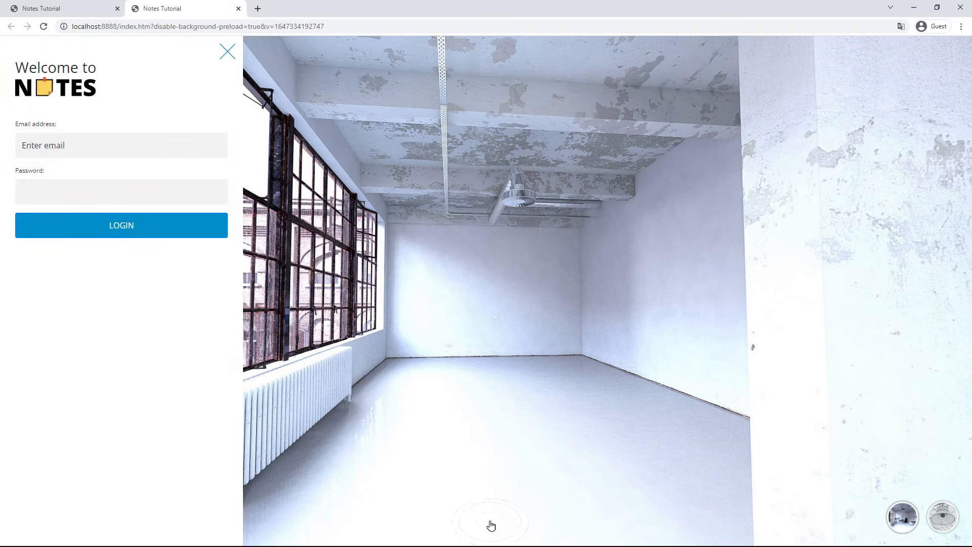
click(162, 233)
click(228, 52)
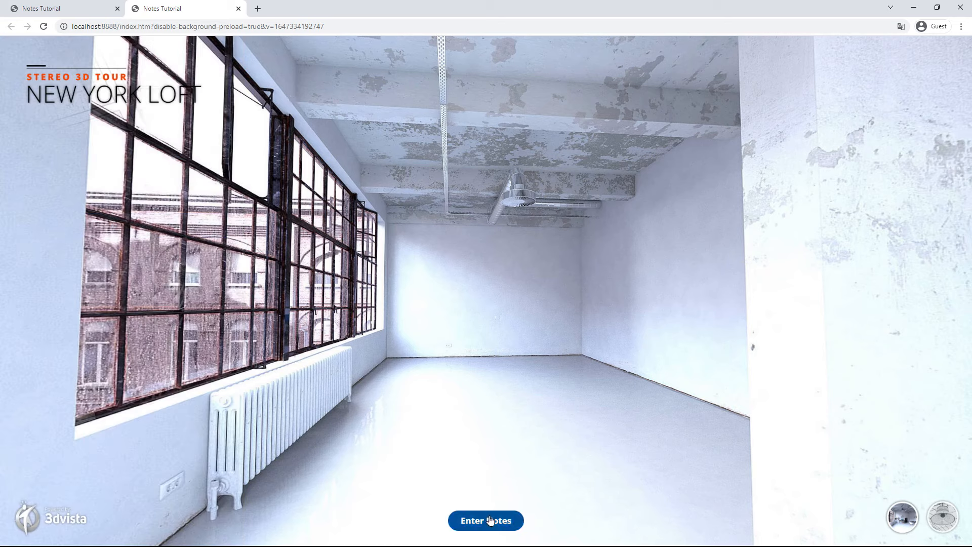
click(495, 521)
click(227, 51)
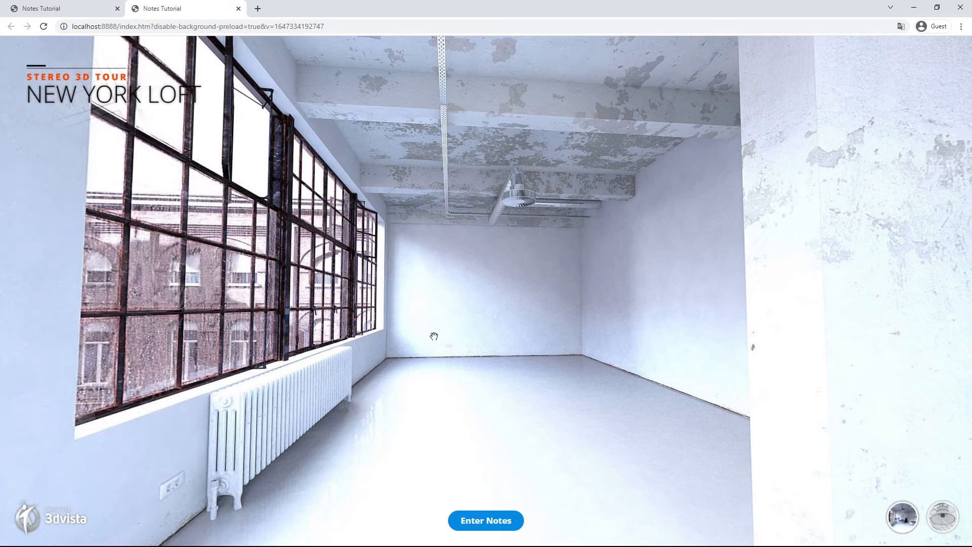
click(491, 520)
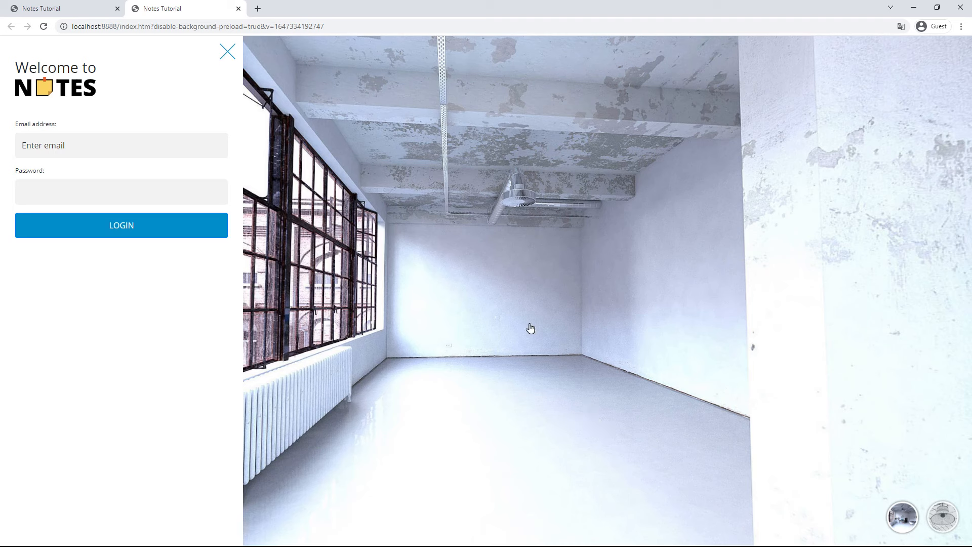
click(227, 51)
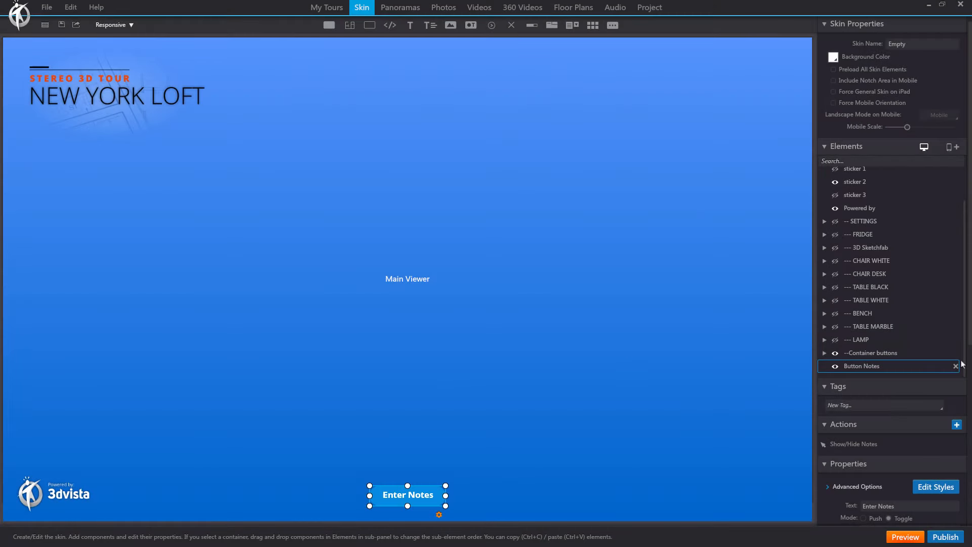
Step: Delete the Button Notes element from the skin's Elements list
click(956, 366)
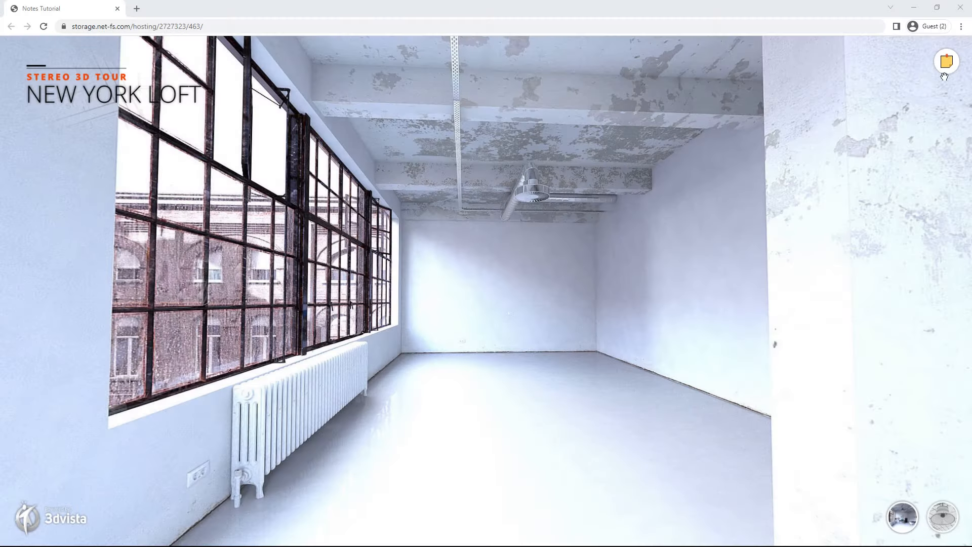
Step: Log in to Notes in the hosted tour with the admin e-mail and password
click(947, 61)
click(202, 146)
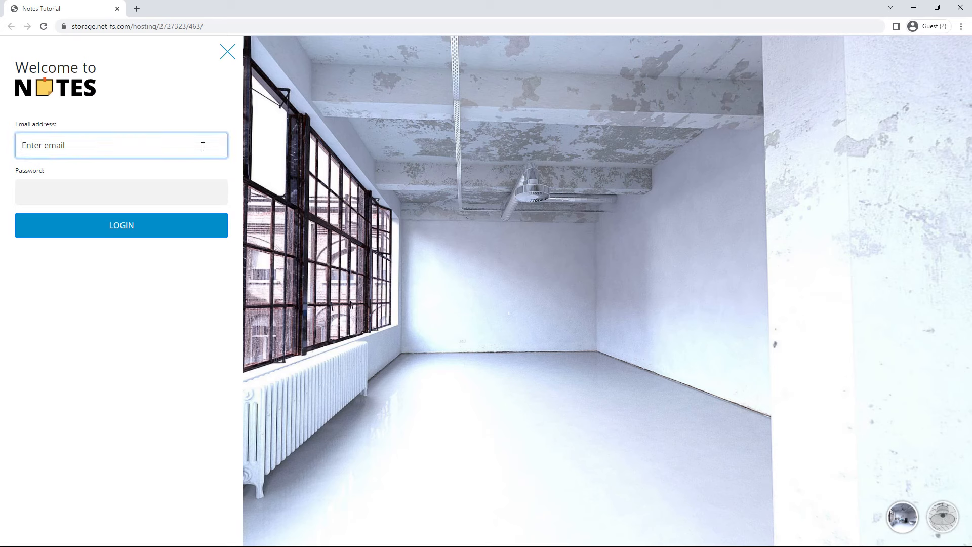
key(Tab)
text(••••••)
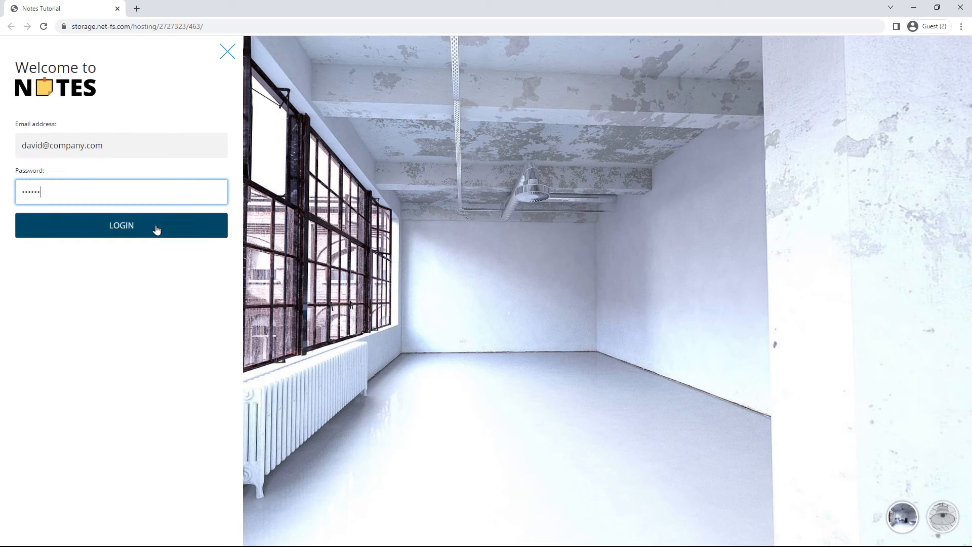
click(162, 231)
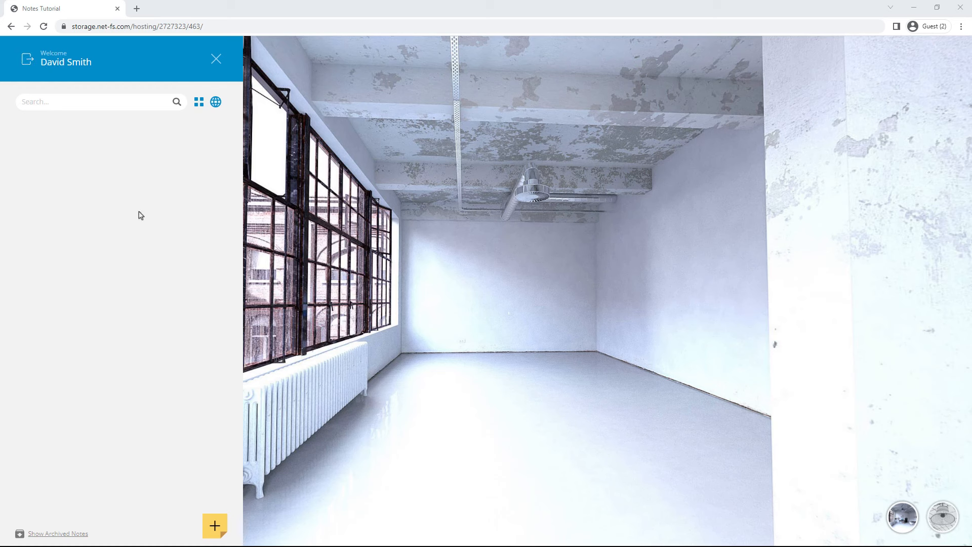
Step: Start a new note pinned on the loft radiator, titled 'Type of radiator'
click(216, 526)
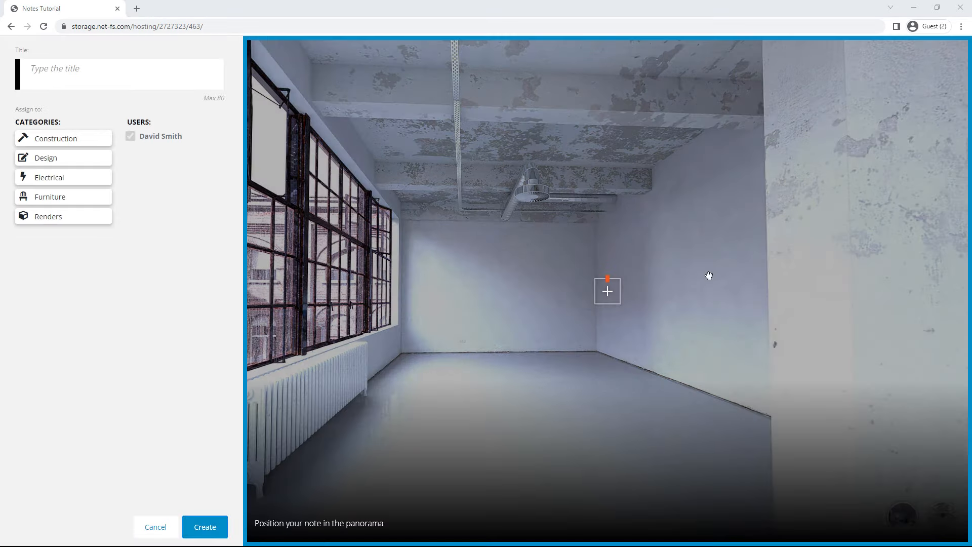
click(611, 410)
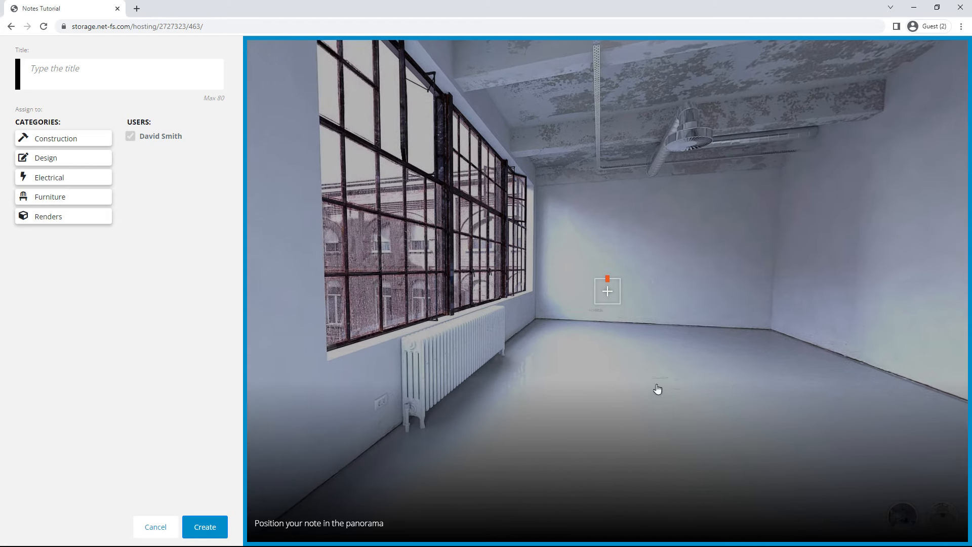
mouse_move(582, 370)
mouse_down()
mouse_move(614, 327)
mouse_move(658, 319)
mouse_up()
mouse_move(608, 293)
mouse_down()
mouse_move(566, 318)
mouse_move(481, 326)
mouse_up()
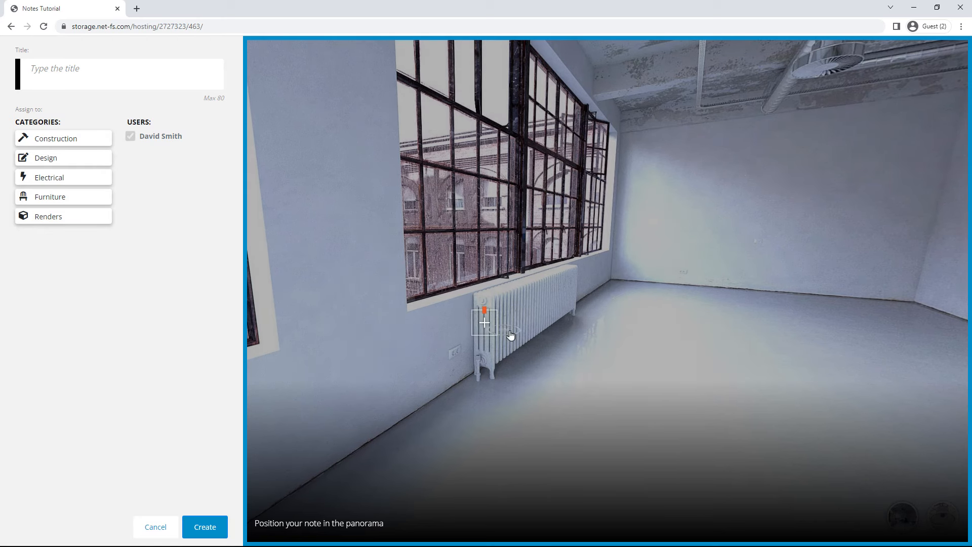
click(119, 75)
text(Type of radiator)
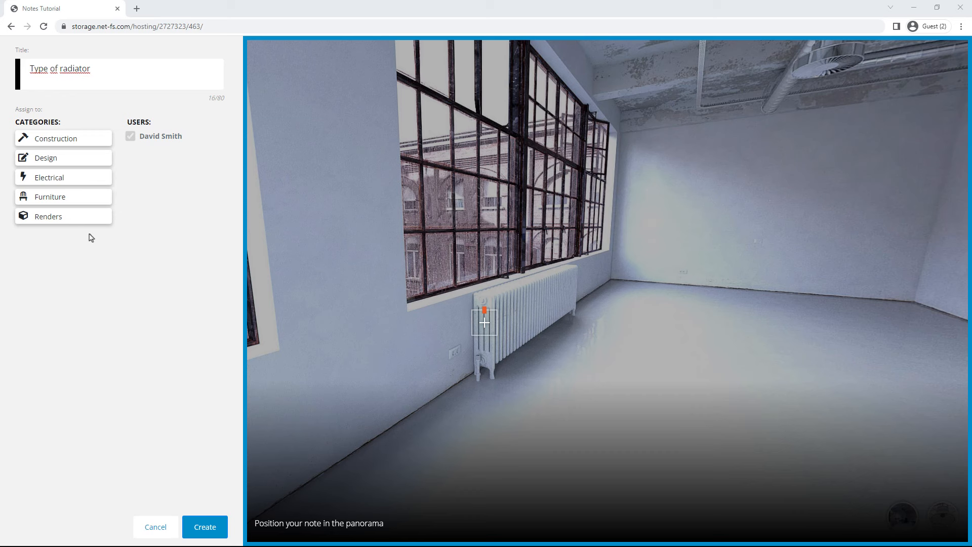
Step: Assign the note to the Design category only, keeping all users included
click(62, 165)
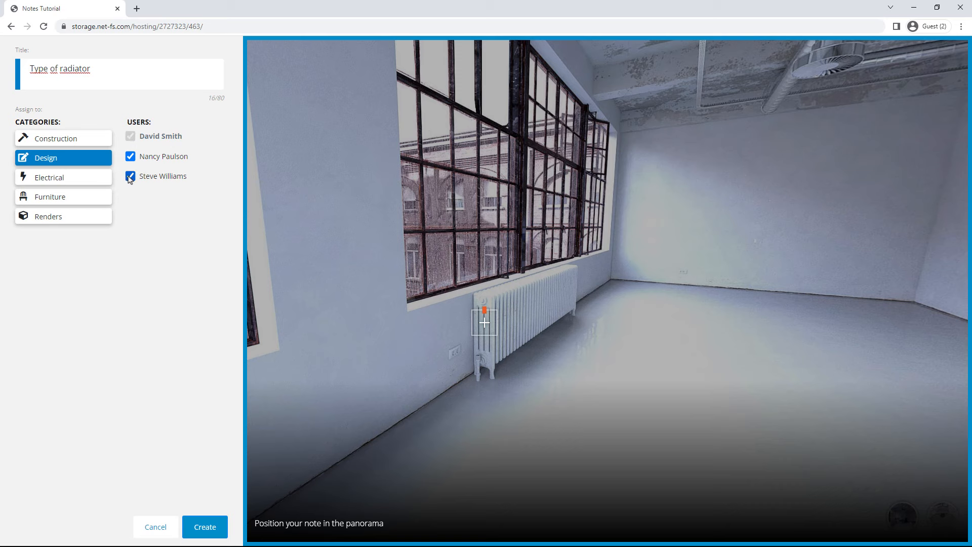
click(130, 157)
click(130, 157)
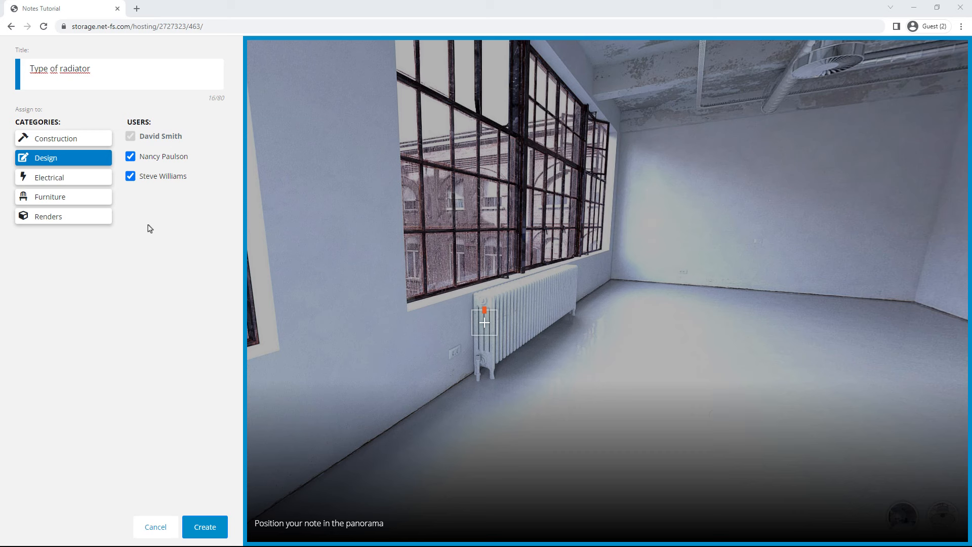
click(78, 182)
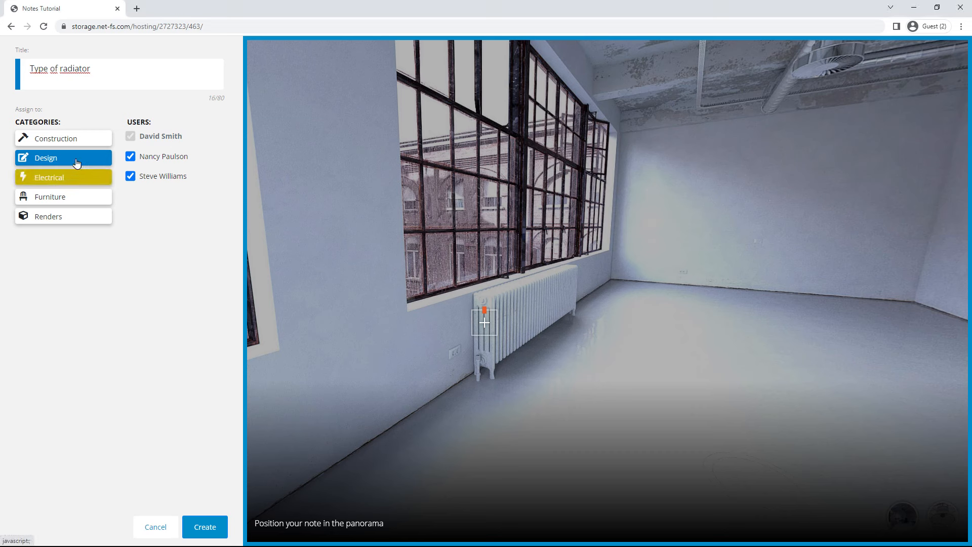
click(84, 142)
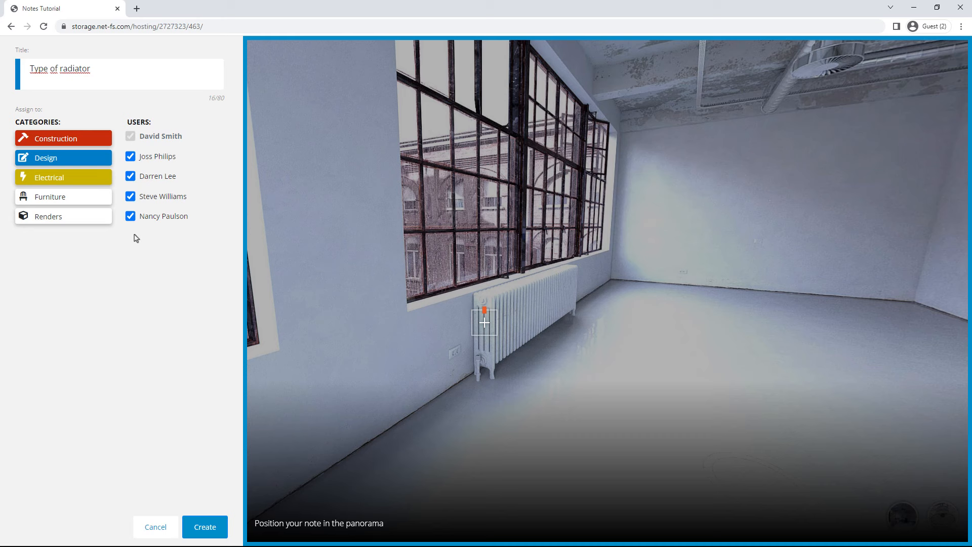
click(86, 141)
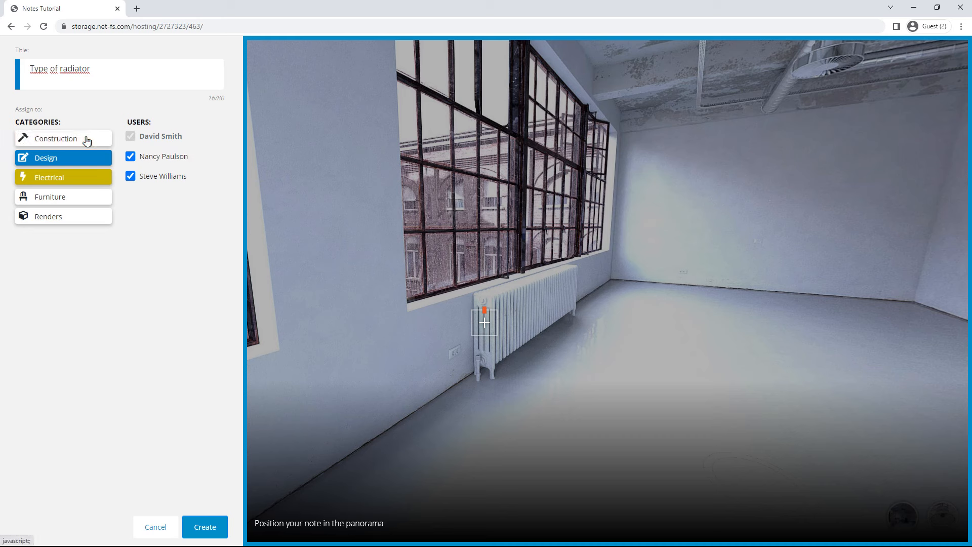
click(85, 182)
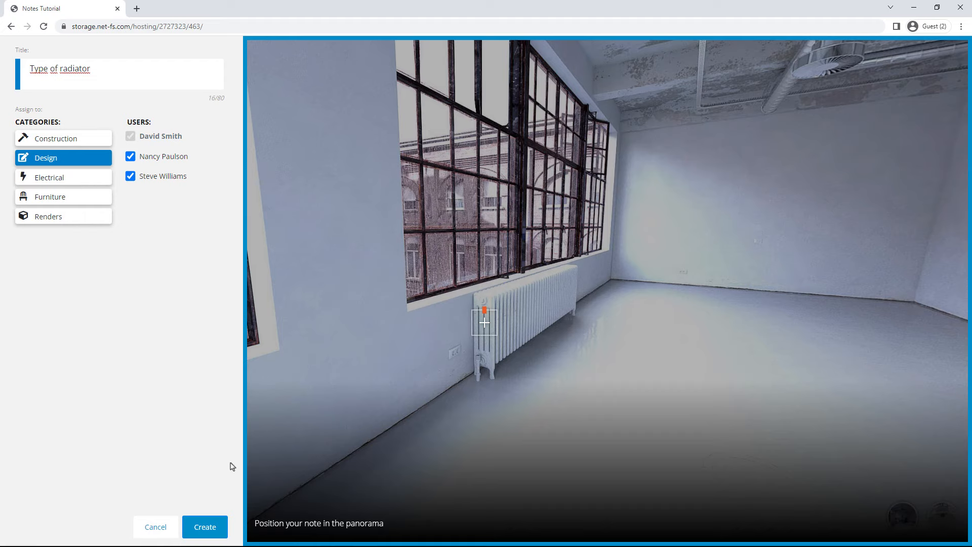
Step: Create the note and post 'What do you think if we try another type of radiators for this room?'
click(206, 528)
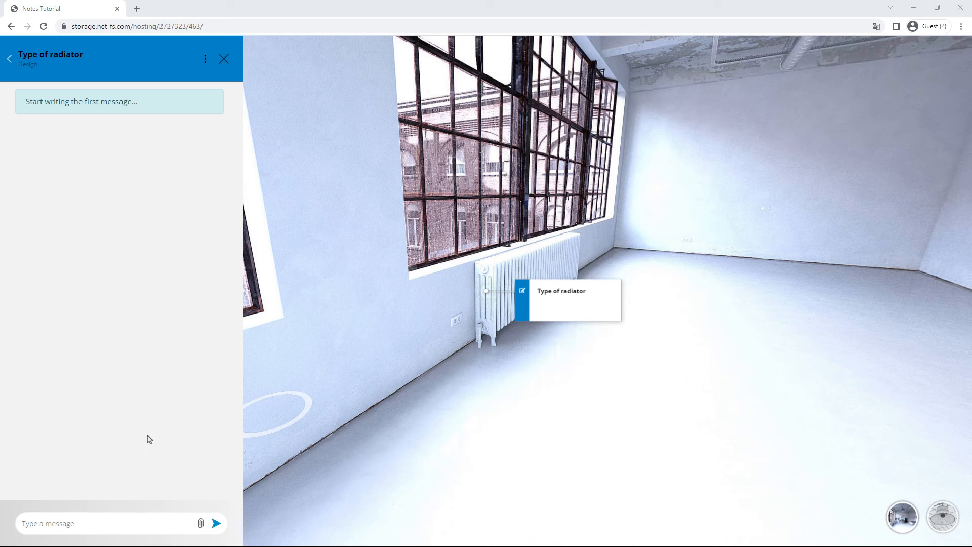
click(80, 526)
text(What do you think if we try another type of rat)
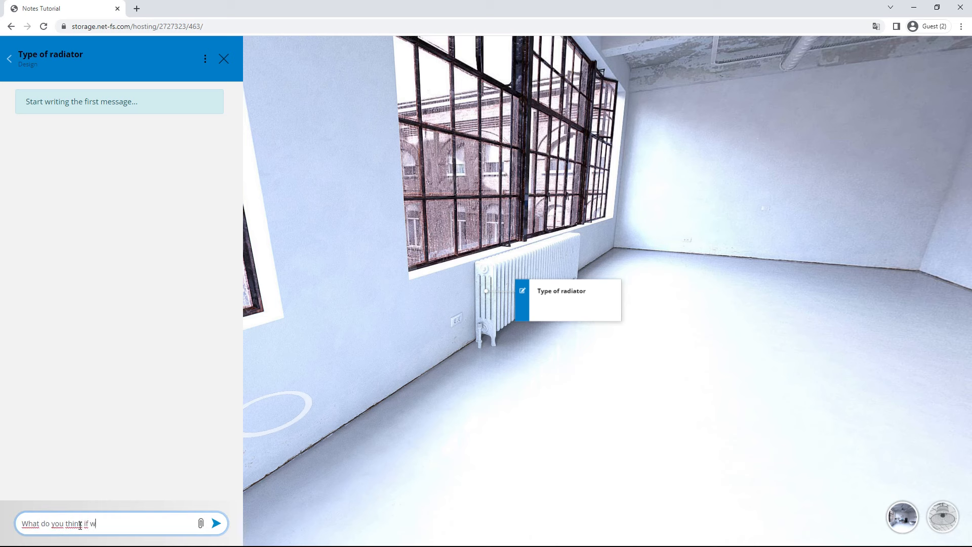
key(BackSpace)
text(diators for this room?)
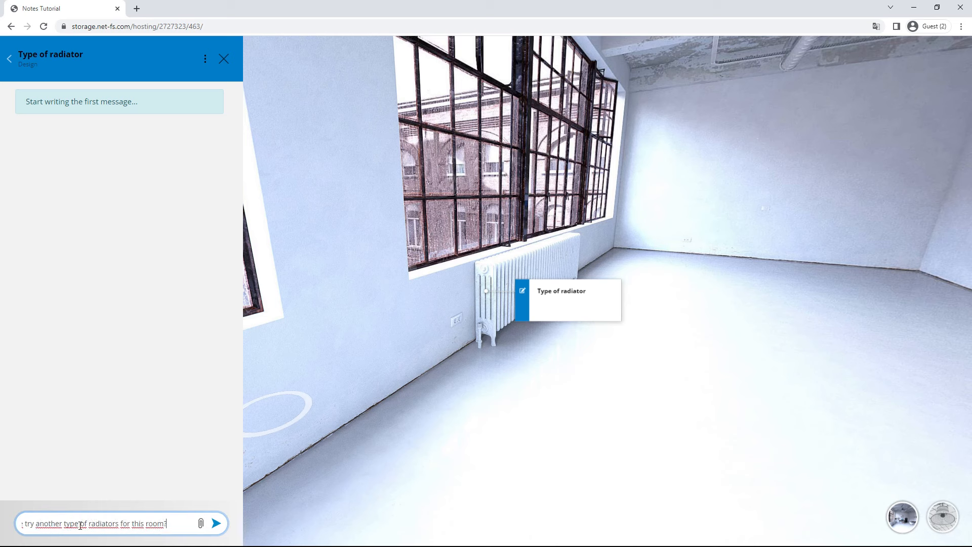
click(216, 524)
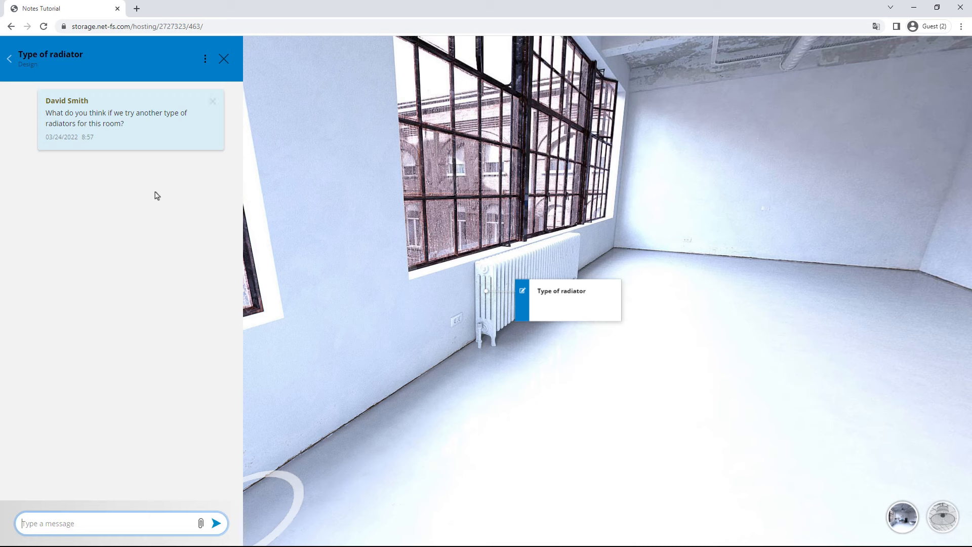
Step: Keep the first message, reply 'We could use one more like the one in this example:' with the Sketchfab radiator link, then open it
click(213, 101)
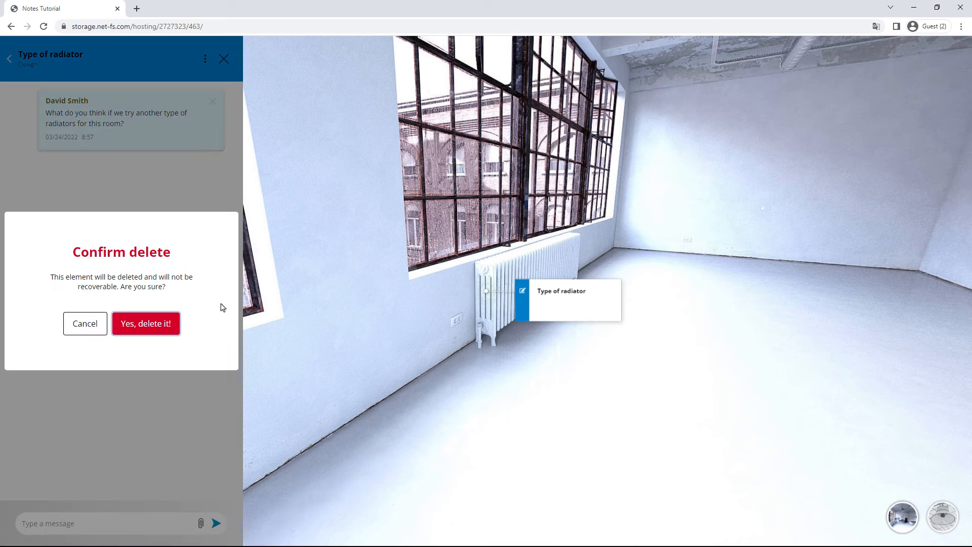
click(93, 330)
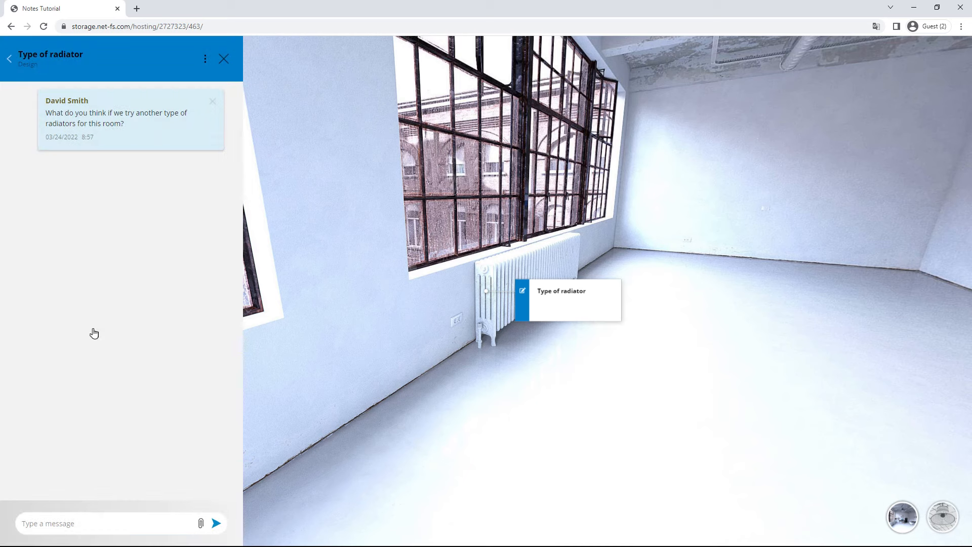
click(92, 524)
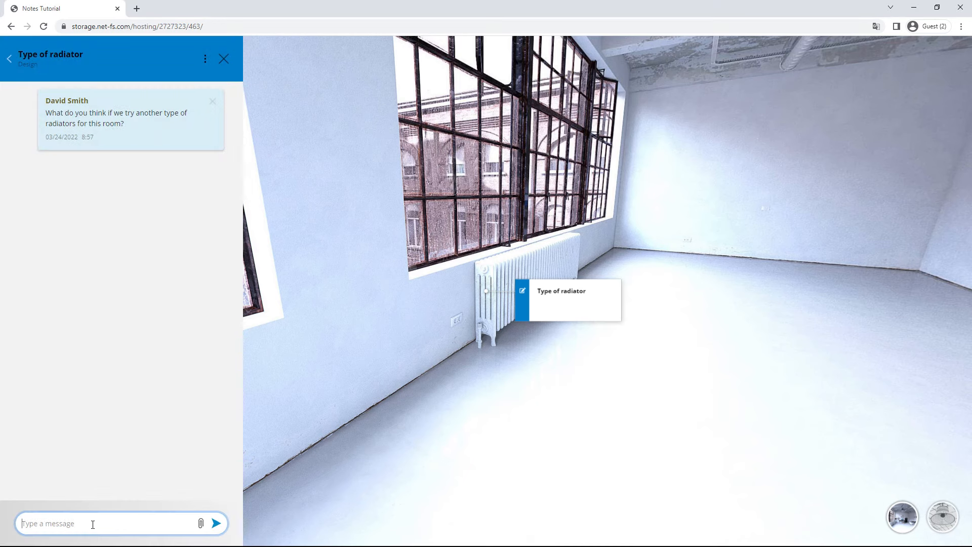
text(We could use one more like the one in this example)
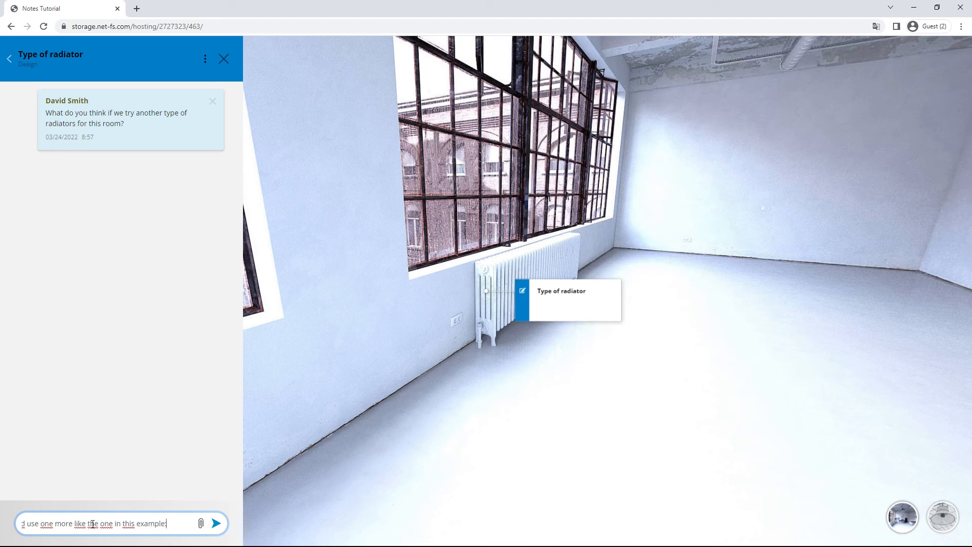
text(:)
text(sketchfab.com/3d-models/radiator-b8bdaa32f7e040109d09a78c7d40c1ff)
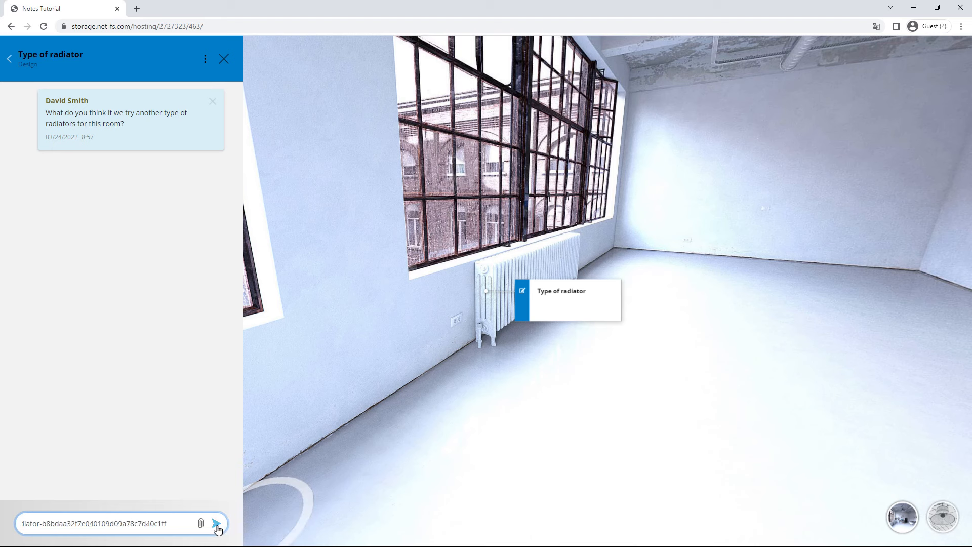
click(217, 527)
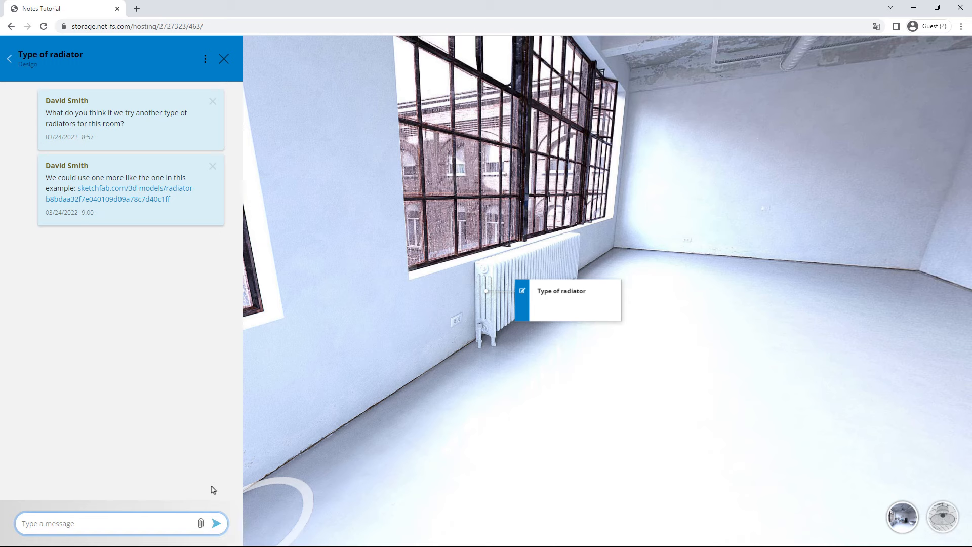
click(134, 199)
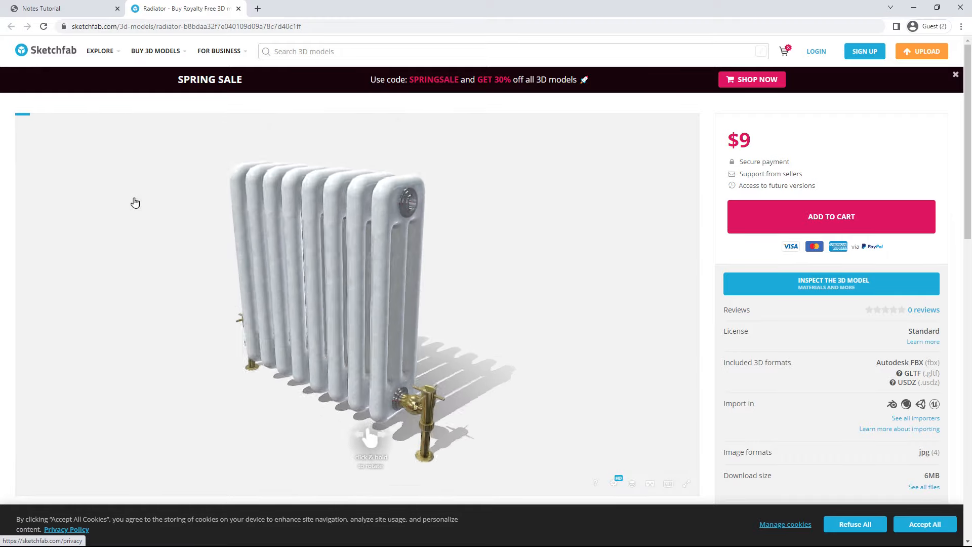
Step: Orbit the Sketchfab radiator model to a side-on view, then close its page
mouse_move(272, 254)
mouse_down()
mouse_move(278, 269)
mouse_move(356, 277)
mouse_move(283, 253)
mouse_up()
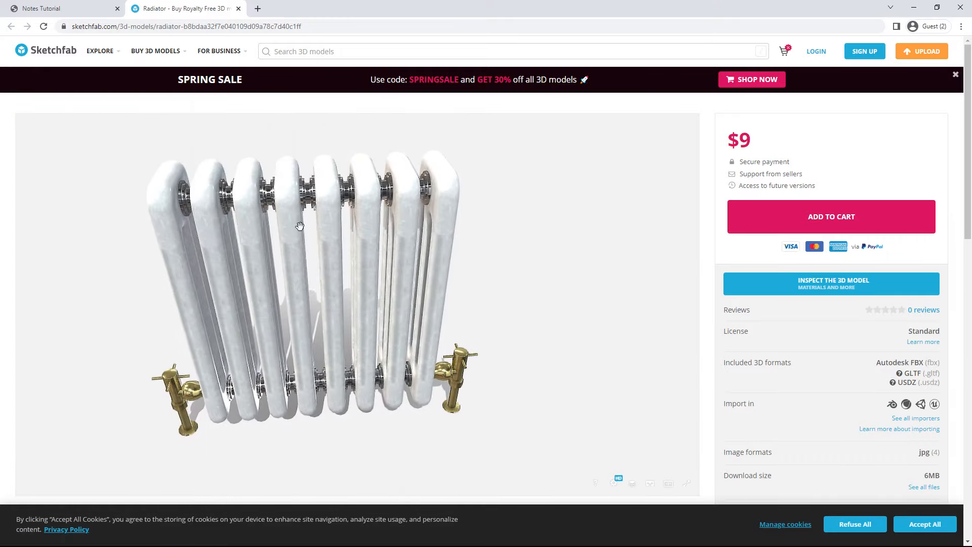
click(238, 9)
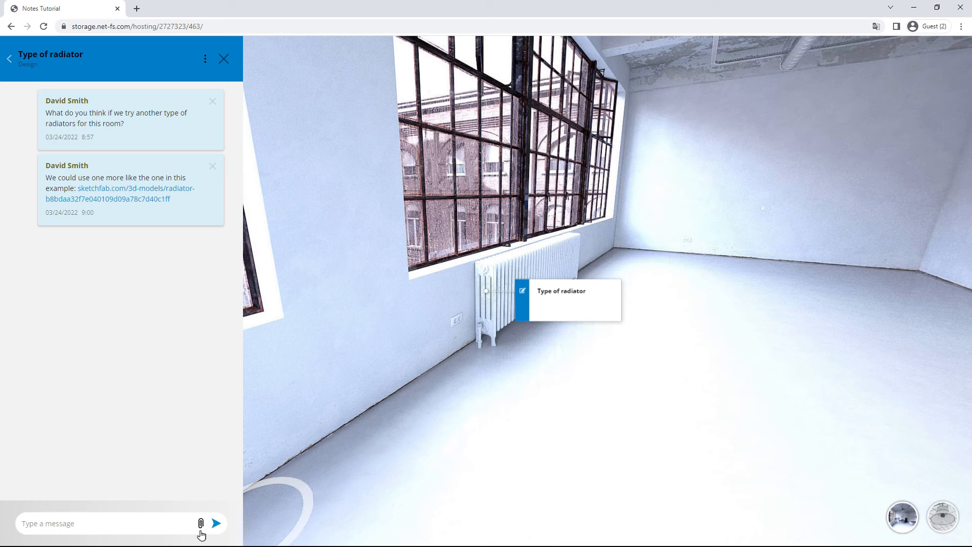
Step: Attach White_electric_radiator.jpg to the note, preview and download it, then return to the notes list
click(201, 527)
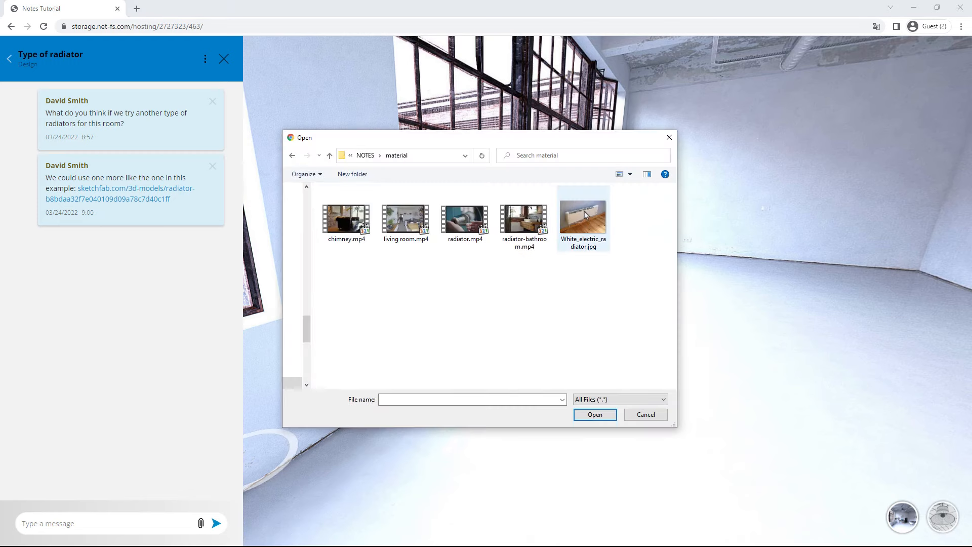
double_click(583, 217)
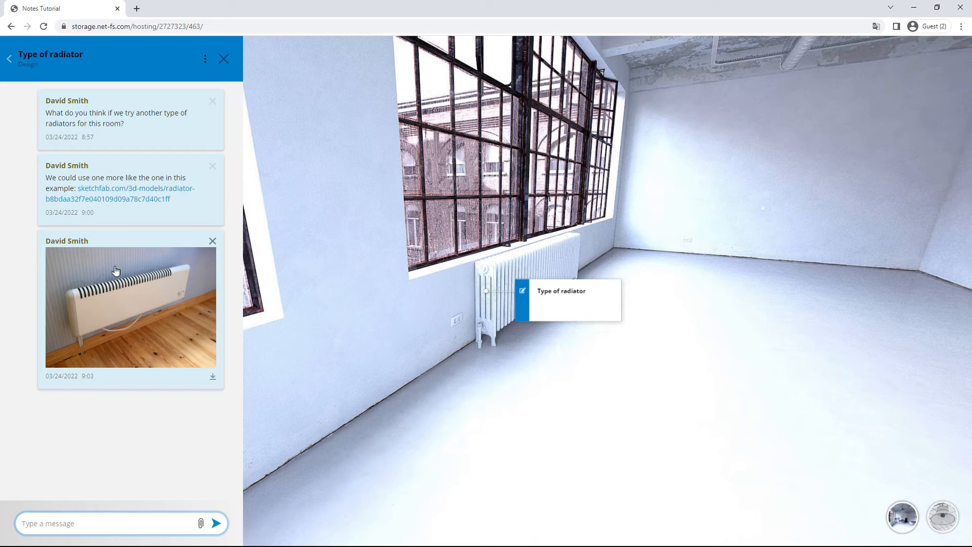
click(130, 310)
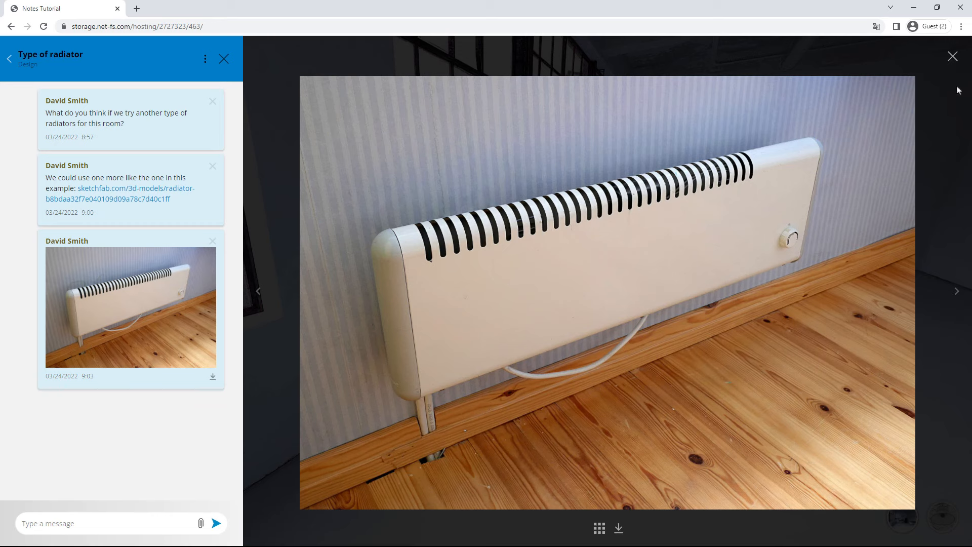
click(953, 56)
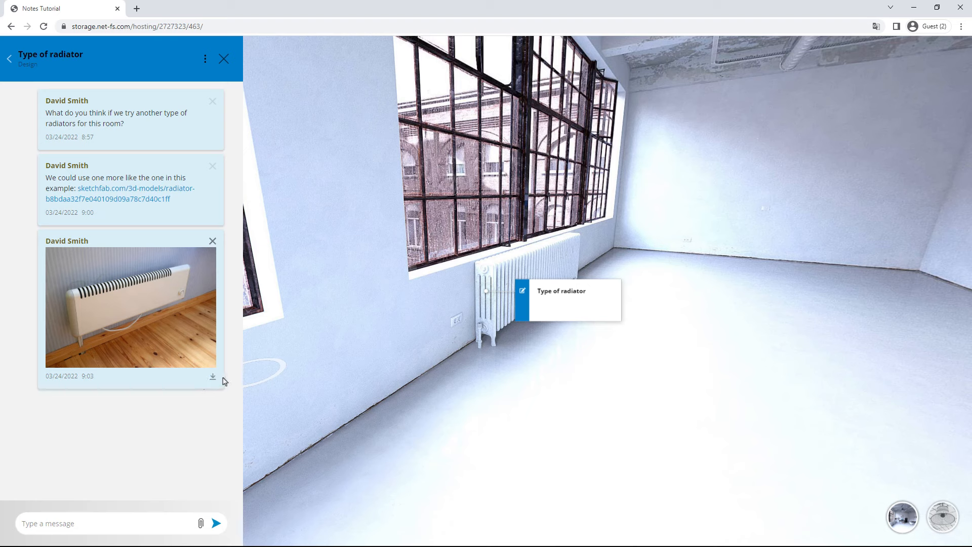
click(213, 380)
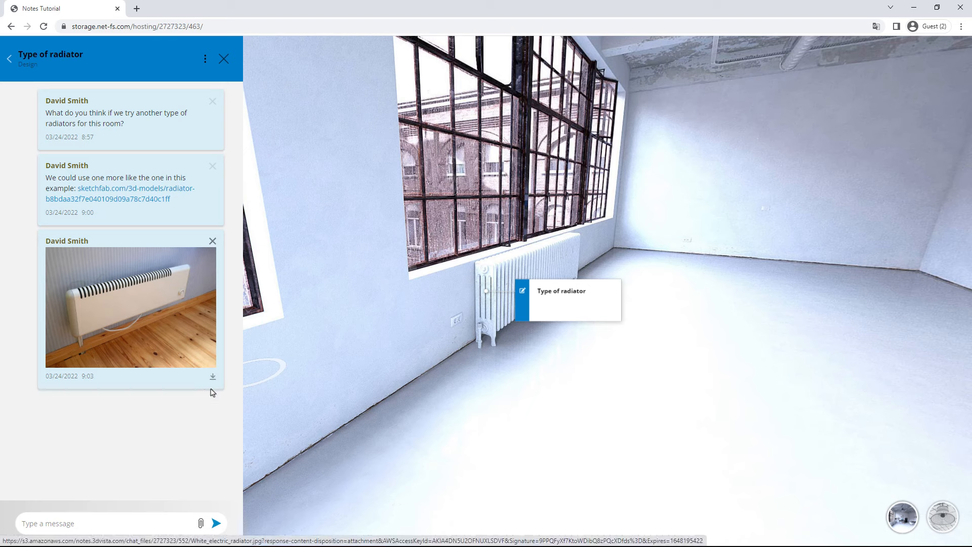
click(10, 65)
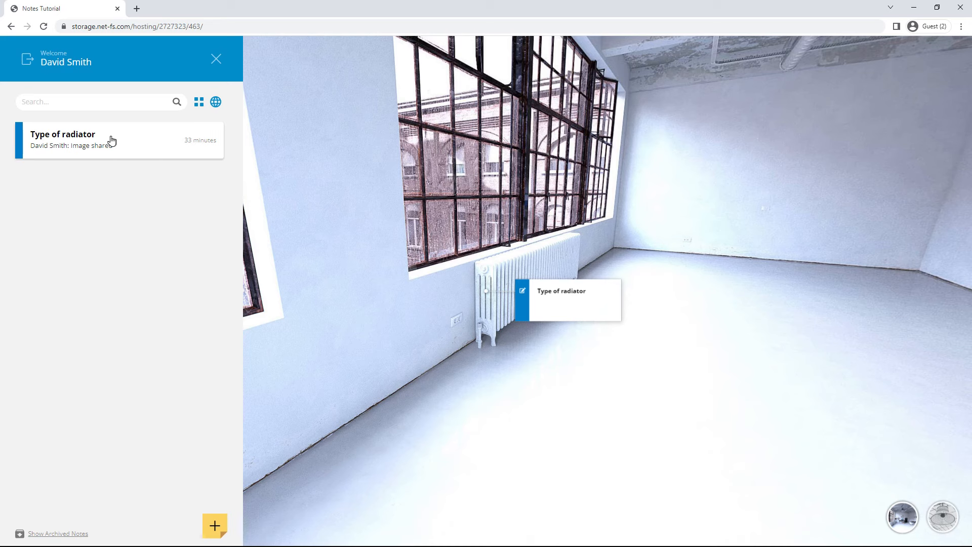
Step: Open the Type of radiator note's Configure settings and save them with Electrical left unassigned
click(109, 141)
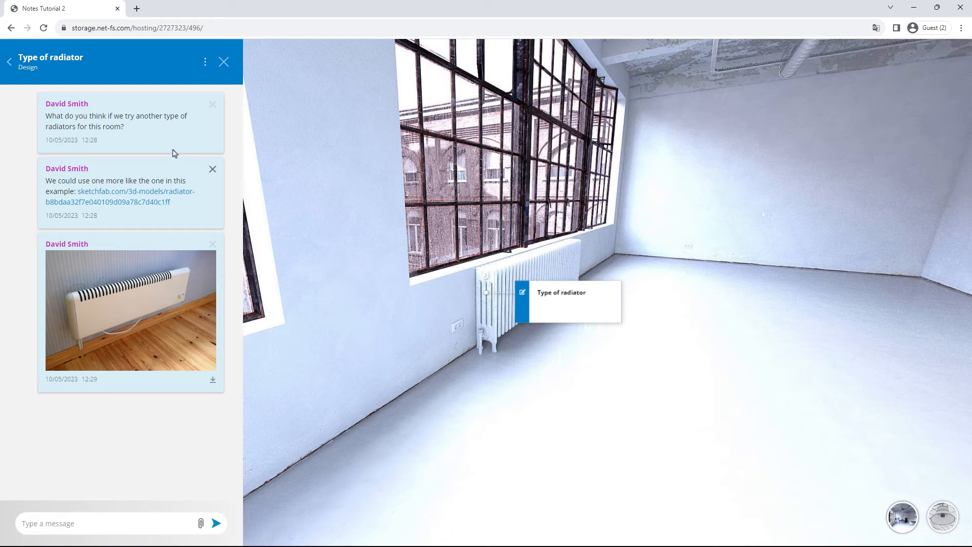
click(204, 65)
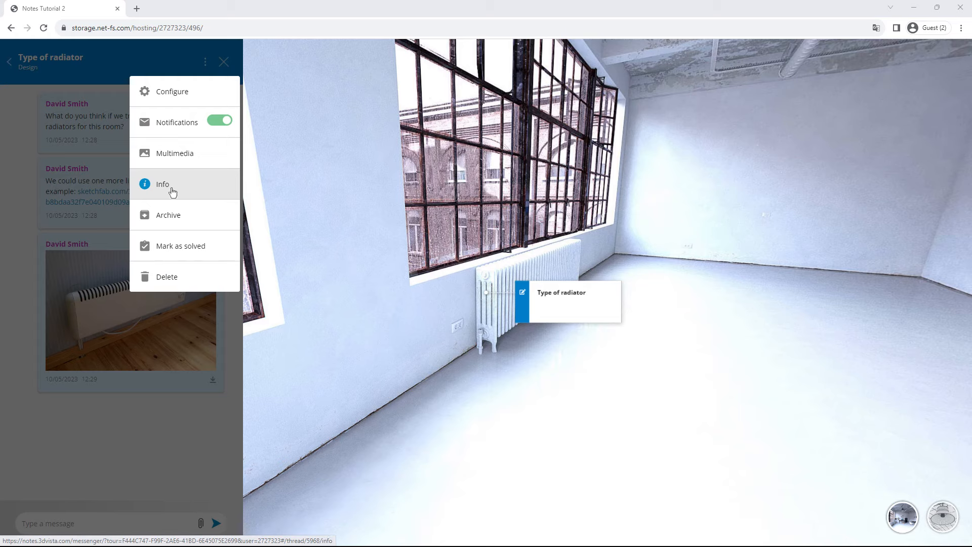
click(171, 93)
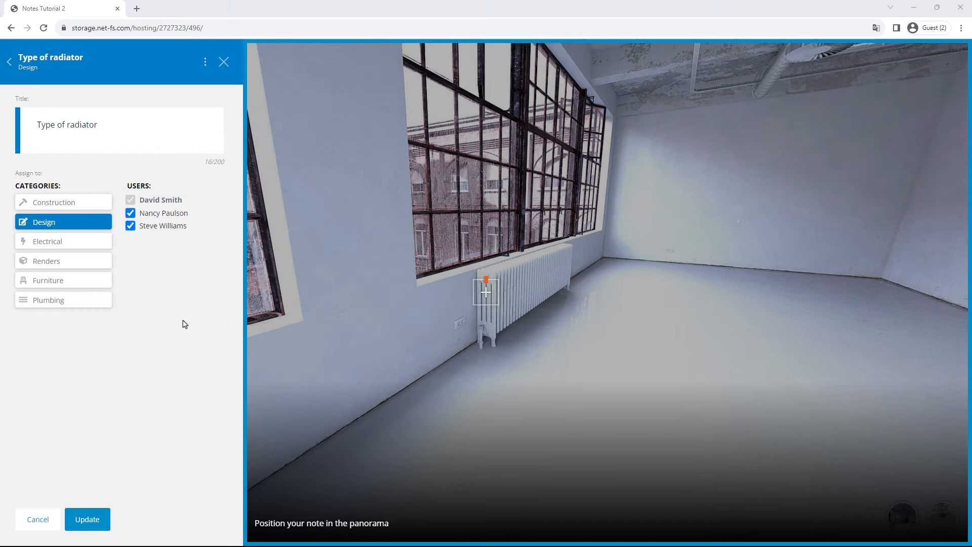
click(54, 243)
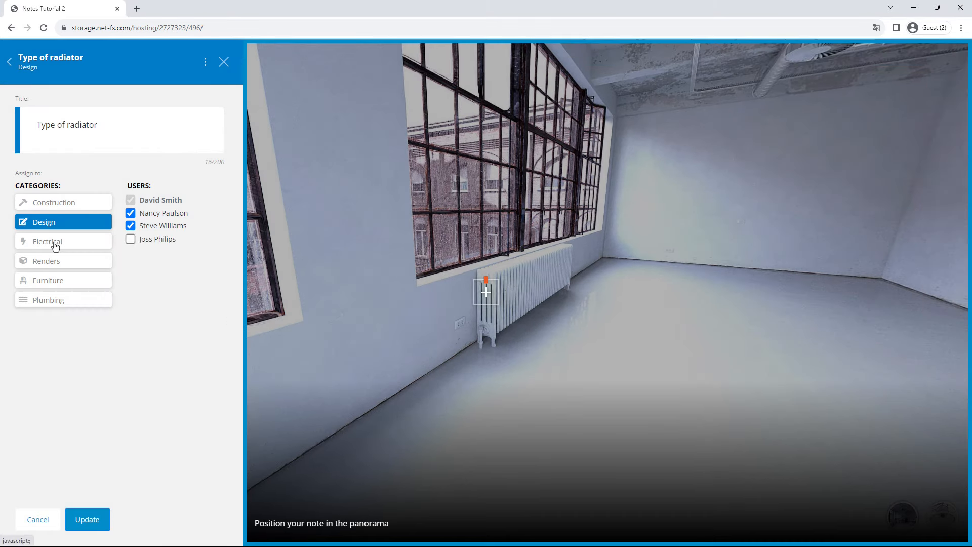
click(54, 243)
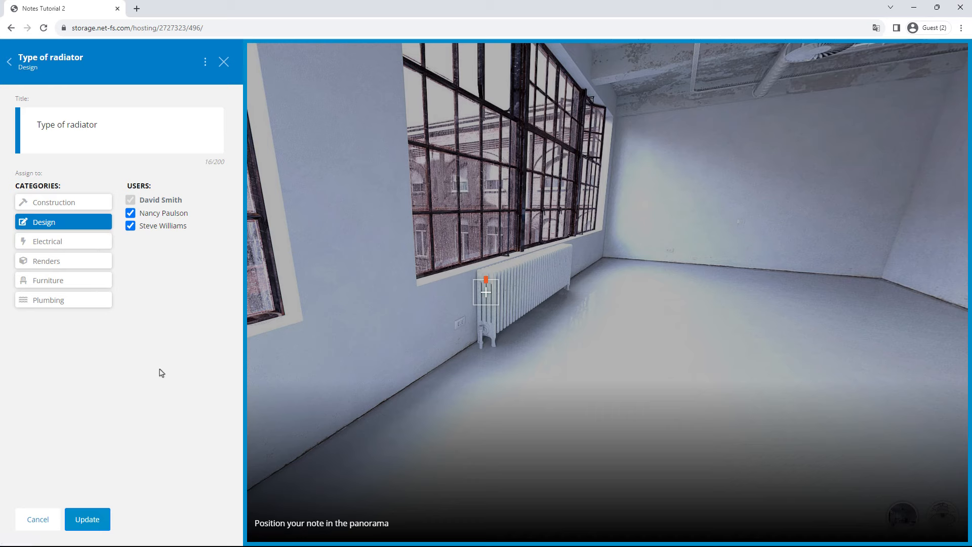
click(94, 521)
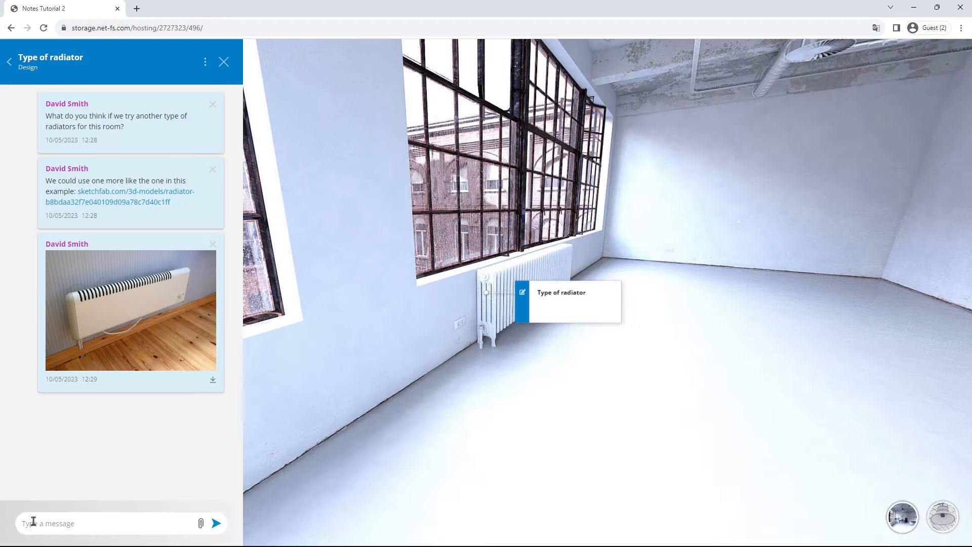
click(206, 62)
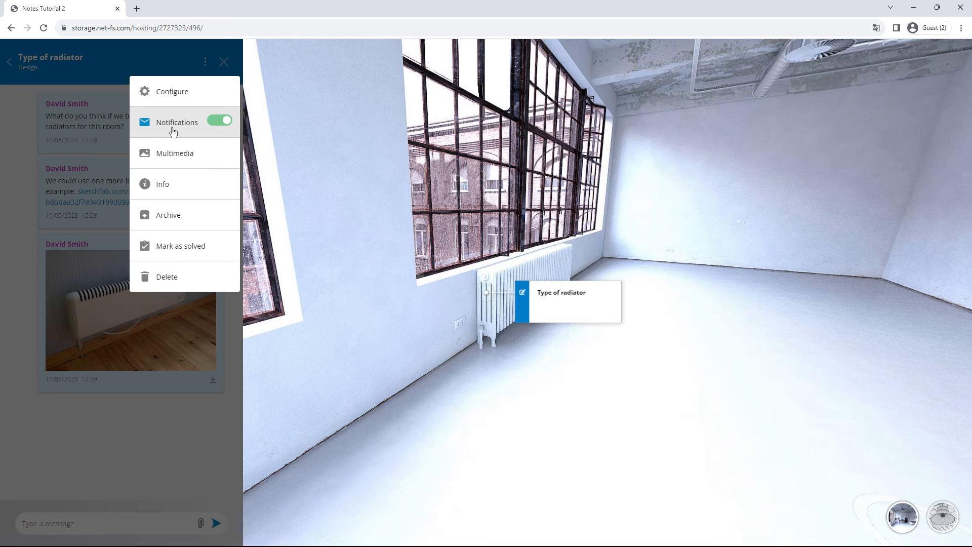
click(171, 158)
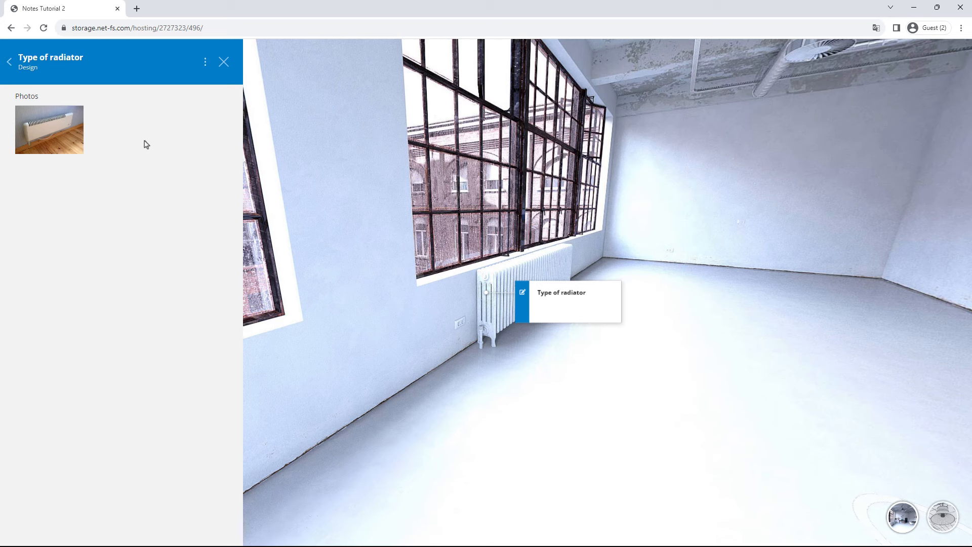
click(10, 63)
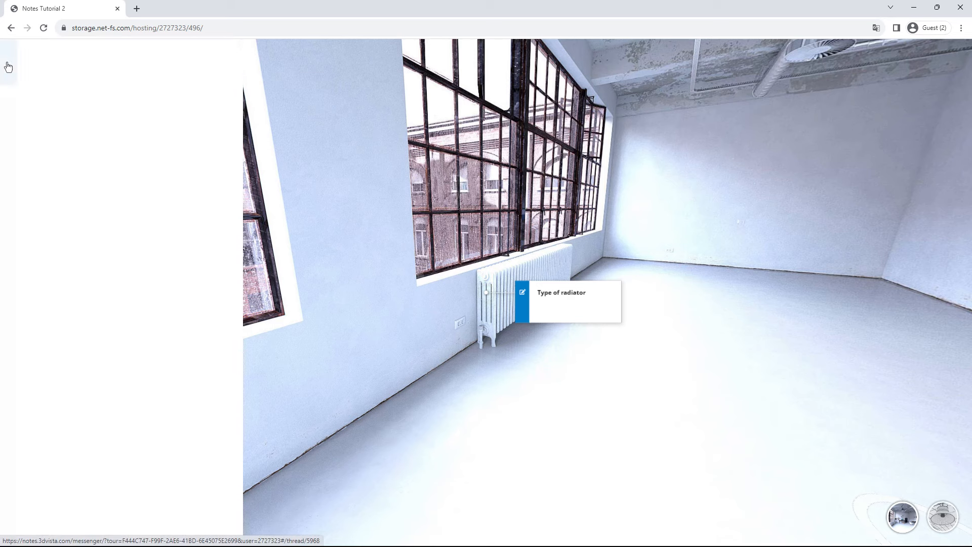
click(205, 66)
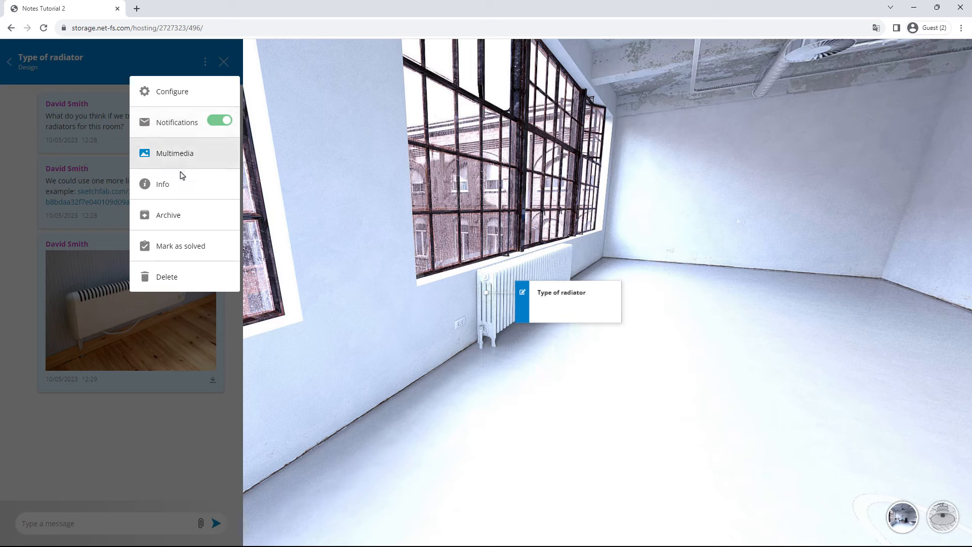
click(179, 195)
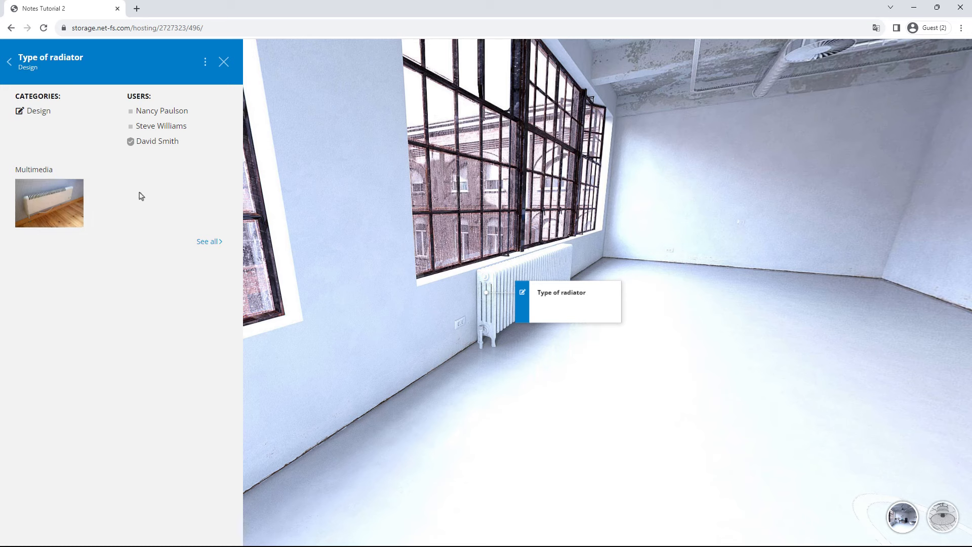
click(9, 63)
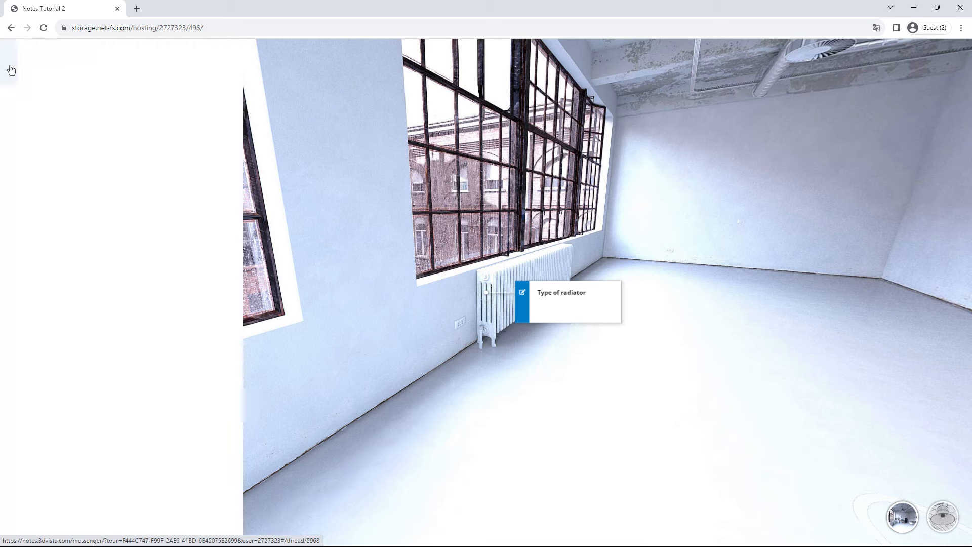
click(205, 61)
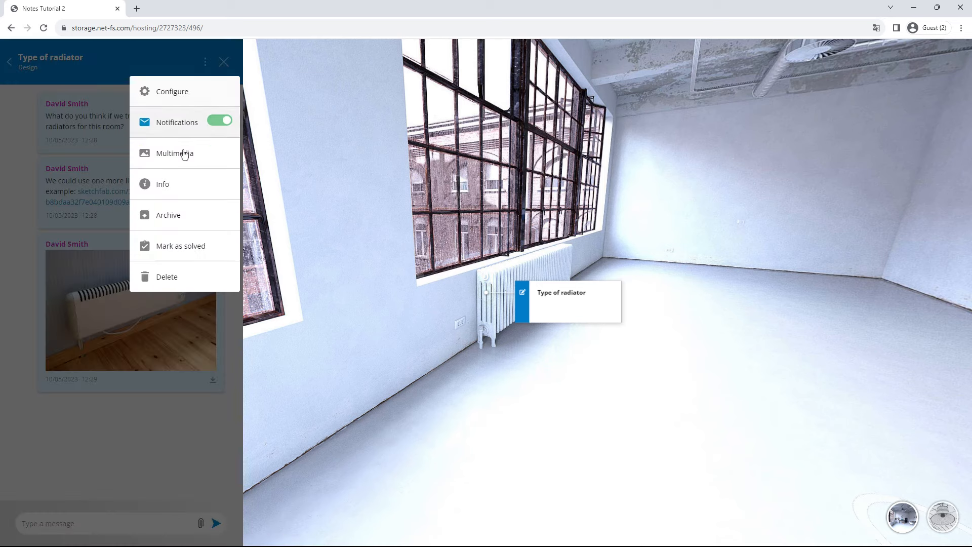
Step: Archive the Type of radiator note, then toggle Hide Solved and Show Archived so archived notes are listed
click(162, 219)
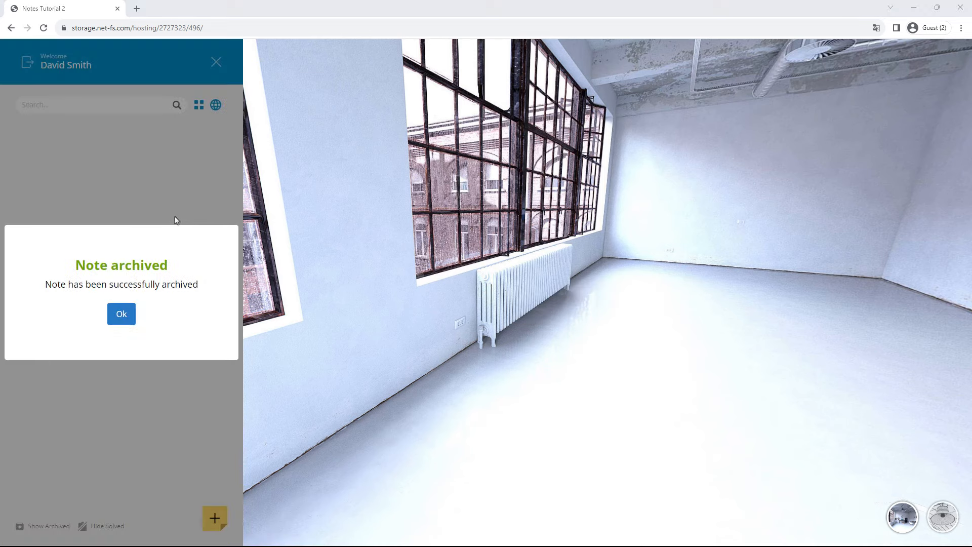
click(128, 313)
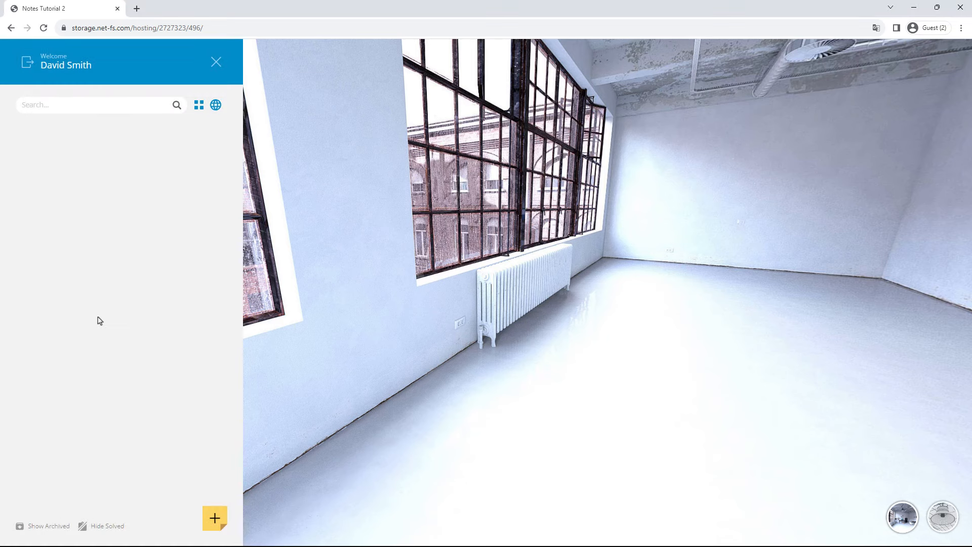
click(28, 528)
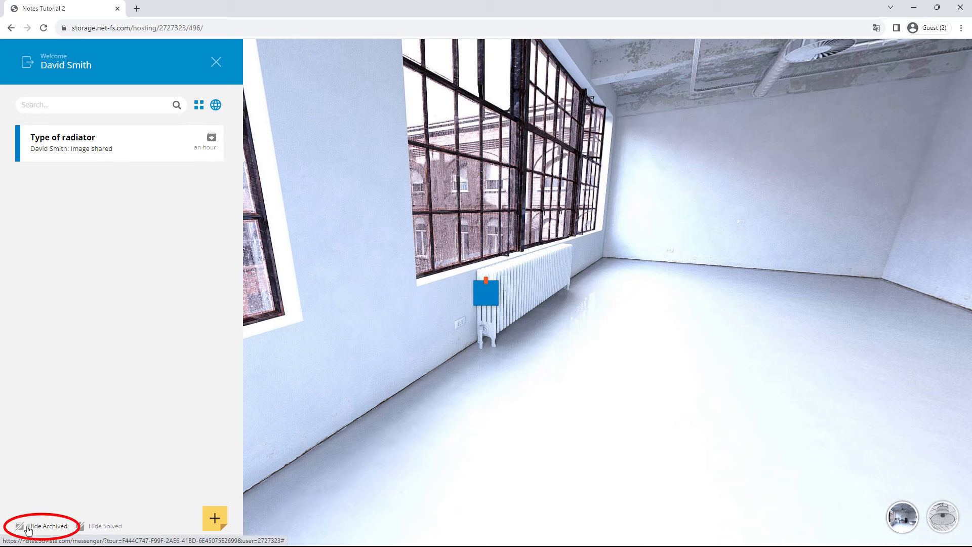
click(85, 526)
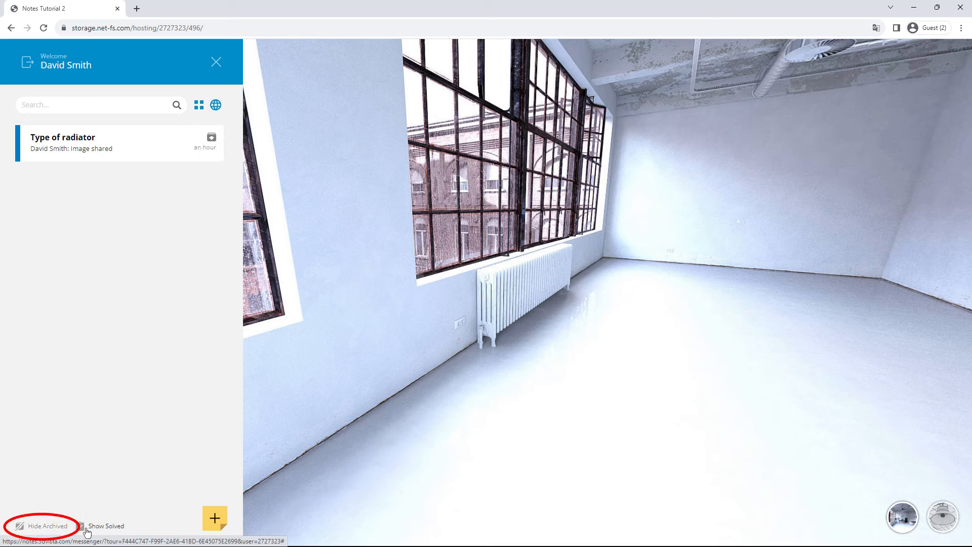
click(33, 530)
click(33, 530)
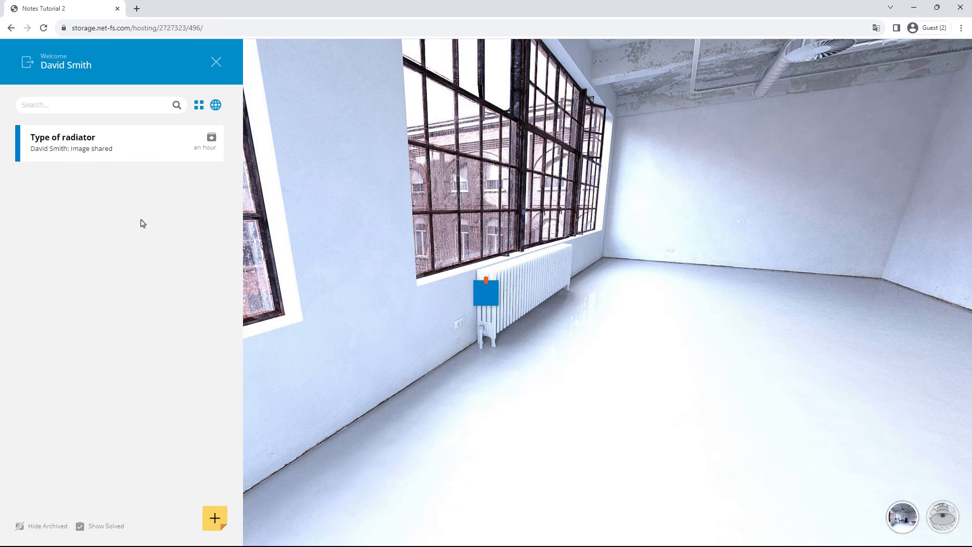
Step: Open the Type of radiator conversation and unarchive it from the note's options menu
click(116, 144)
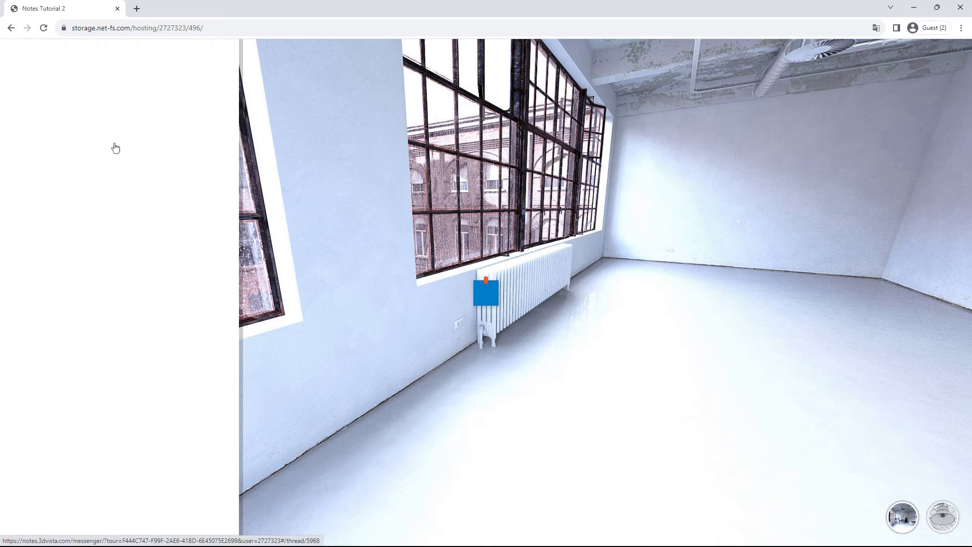
click(204, 64)
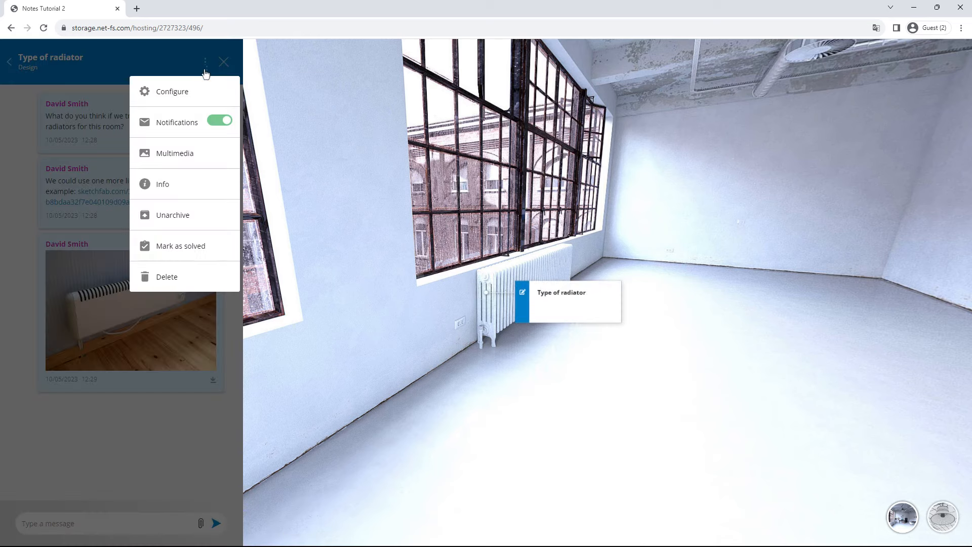
click(163, 215)
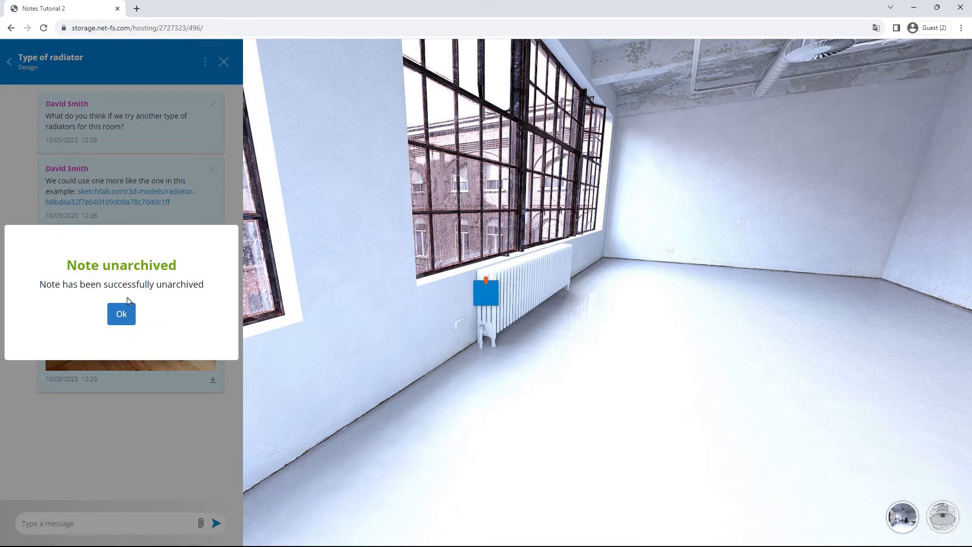
click(121, 313)
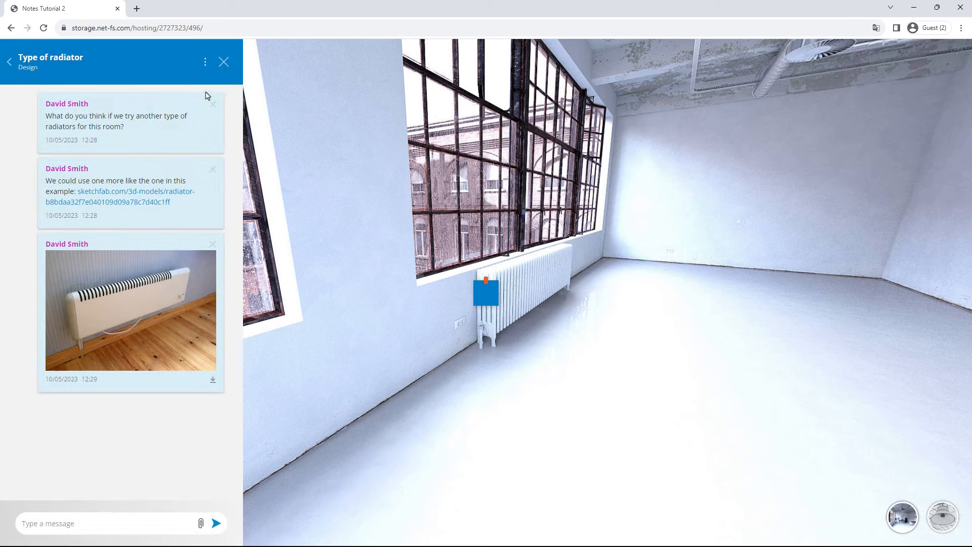
click(205, 63)
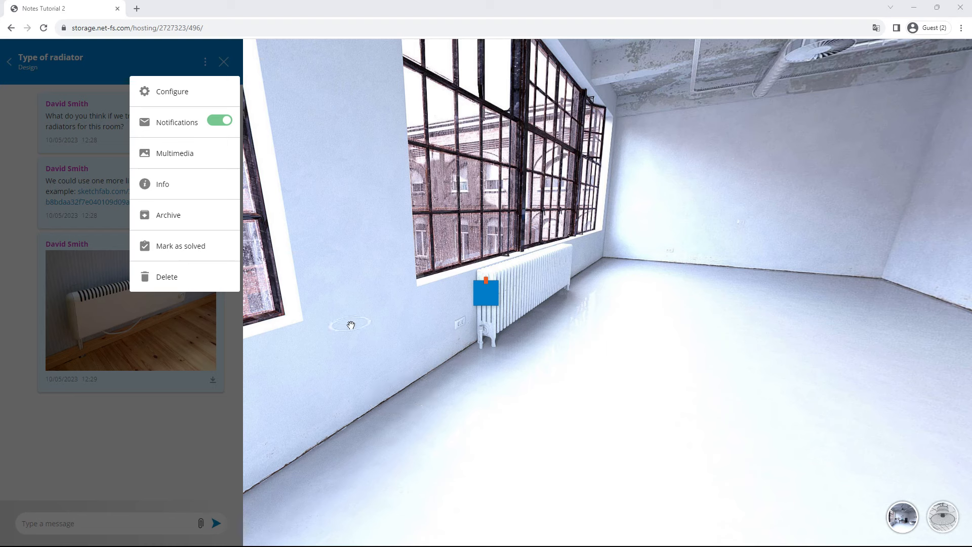
click(172, 246)
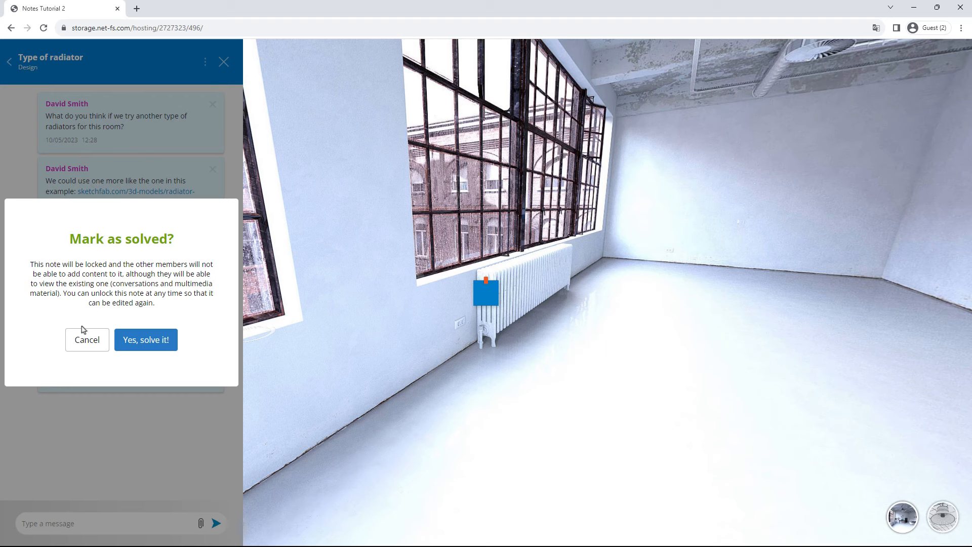
click(87, 348)
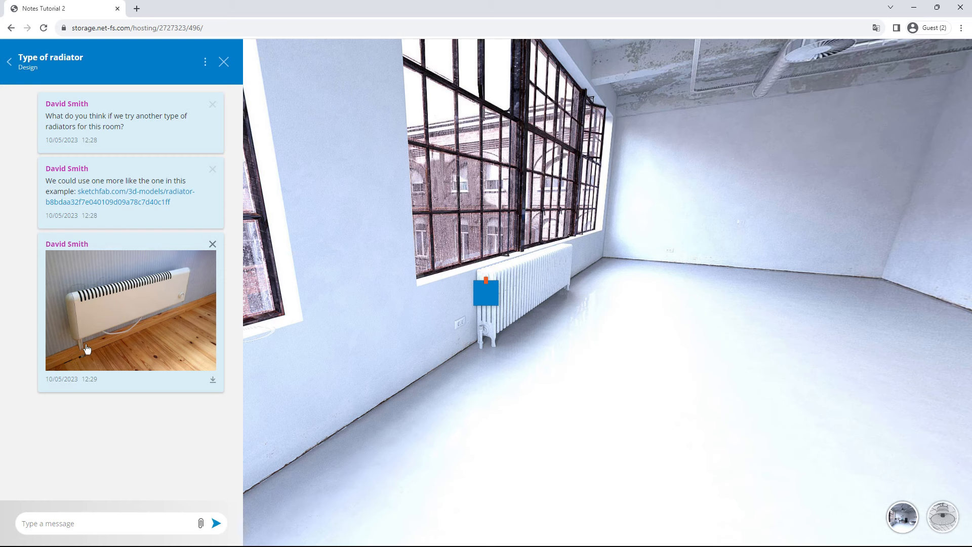
click(204, 63)
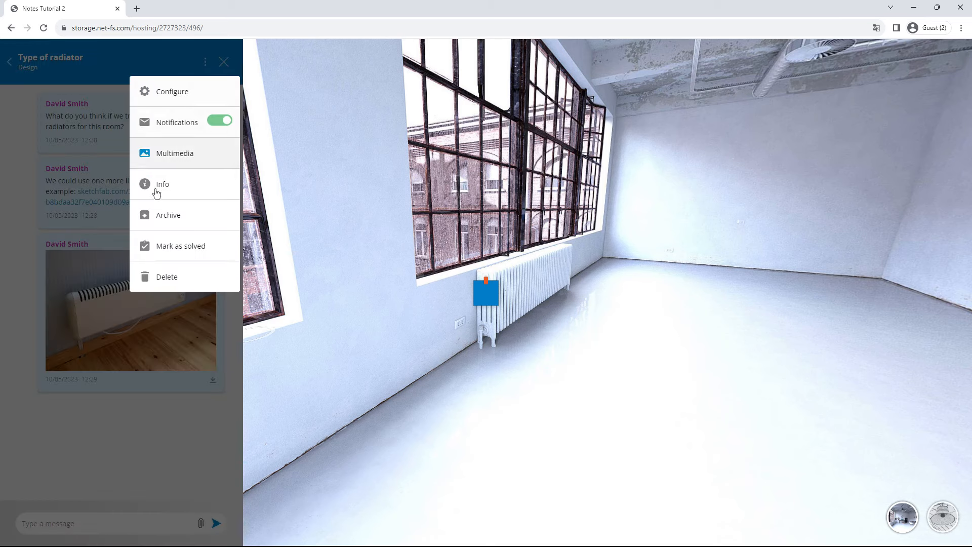
Step: Start deleting the radiator note but cancel in the Are you sure? dialog
click(171, 284)
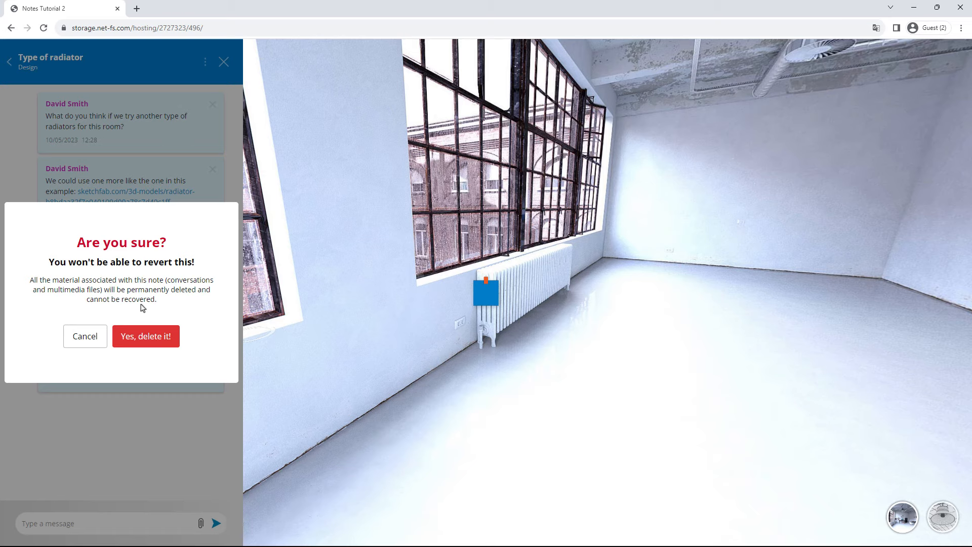
click(87, 337)
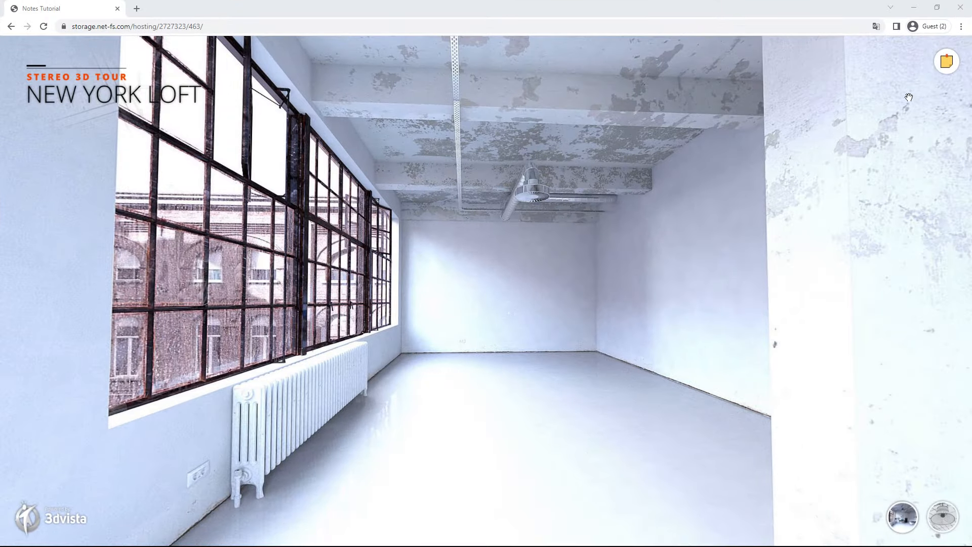
Step: Log into the tour's notes as the second team member with their e-mail and password
click(945, 62)
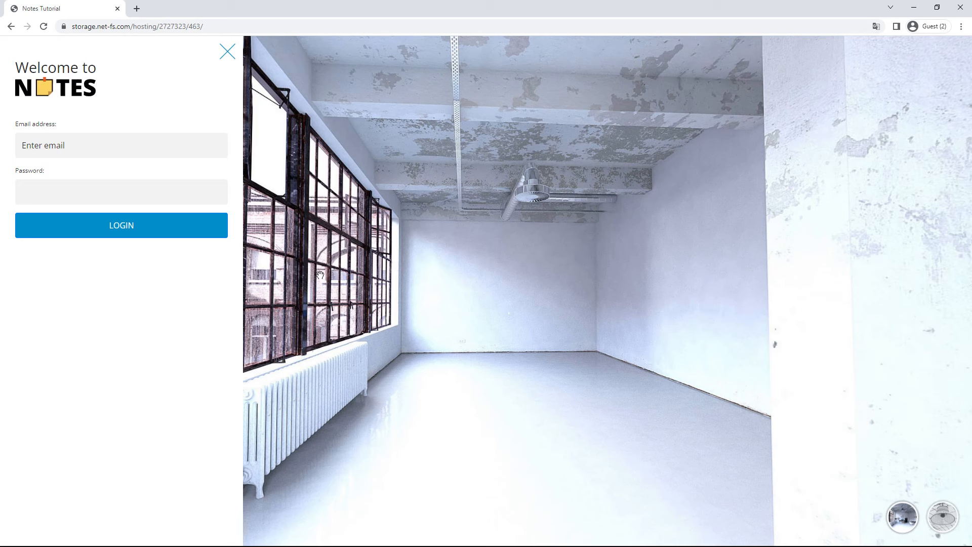
click(152, 146)
key(Tab)
text(******)
click(152, 235)
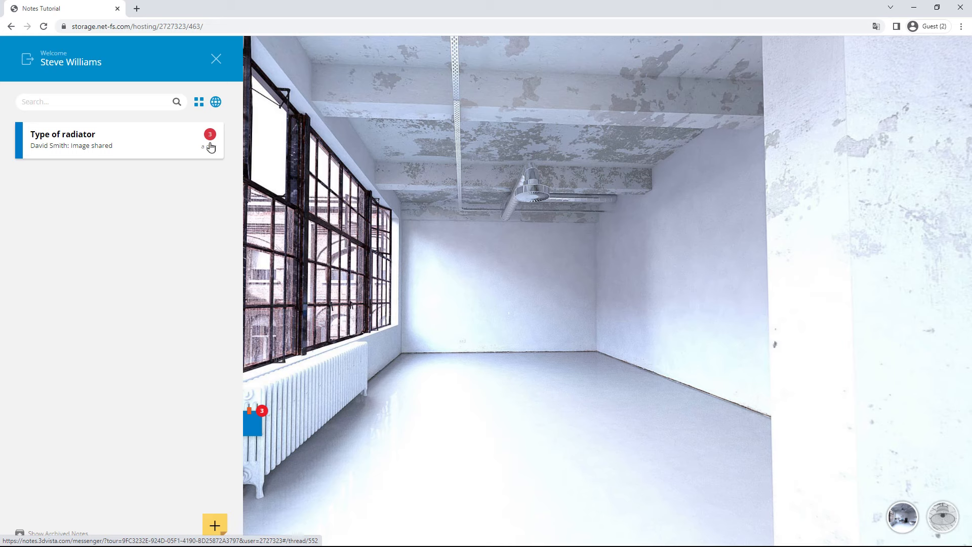
Step: In the Type of radiator note, reply 'Yes, I like it. I would also suggest one similar to the one in my bathroom'
click(139, 145)
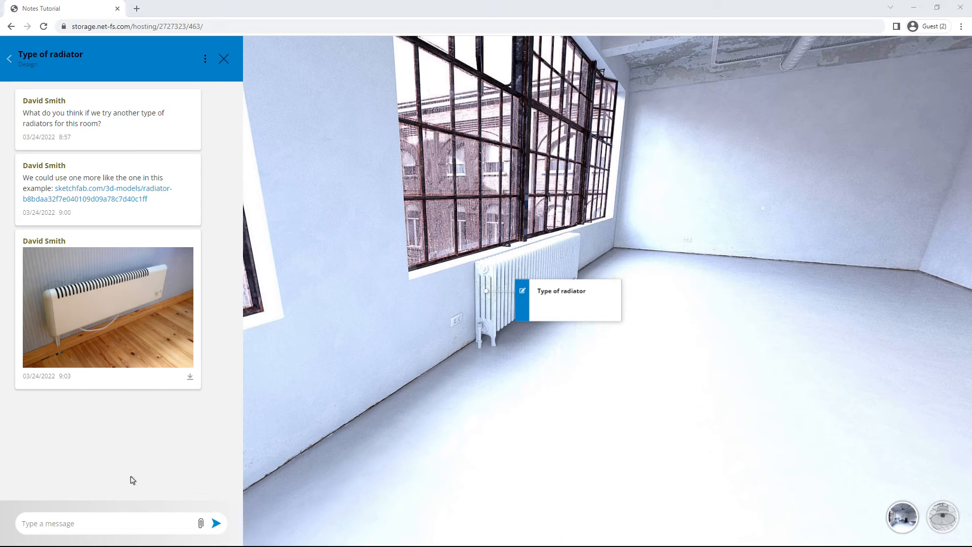
click(96, 532)
text(Yes, I like it. I would also suggest one similar to the one in my bat)
text(hroom:)
click(216, 524)
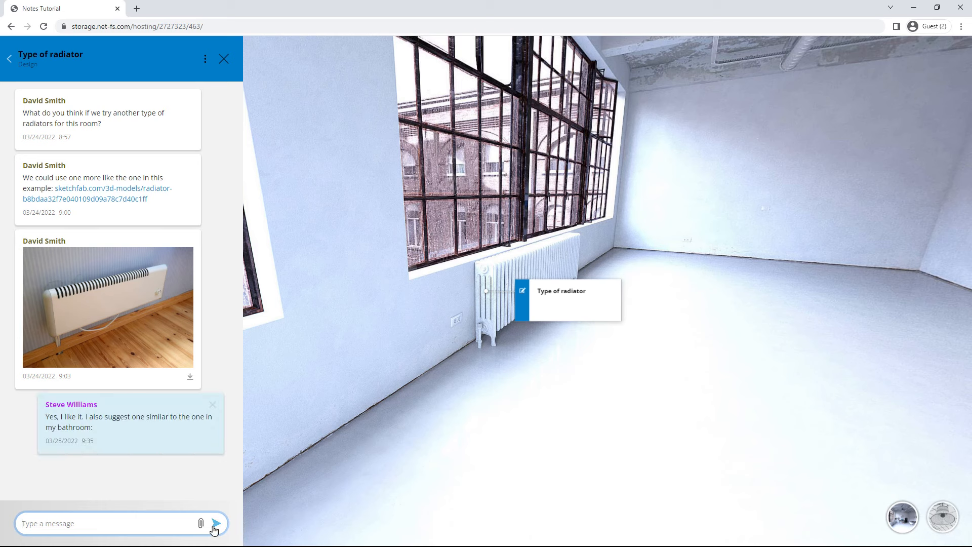
Step: Attach radiator-bathroom.mp4 to the conversation and play it in the full-size viewer
click(200, 523)
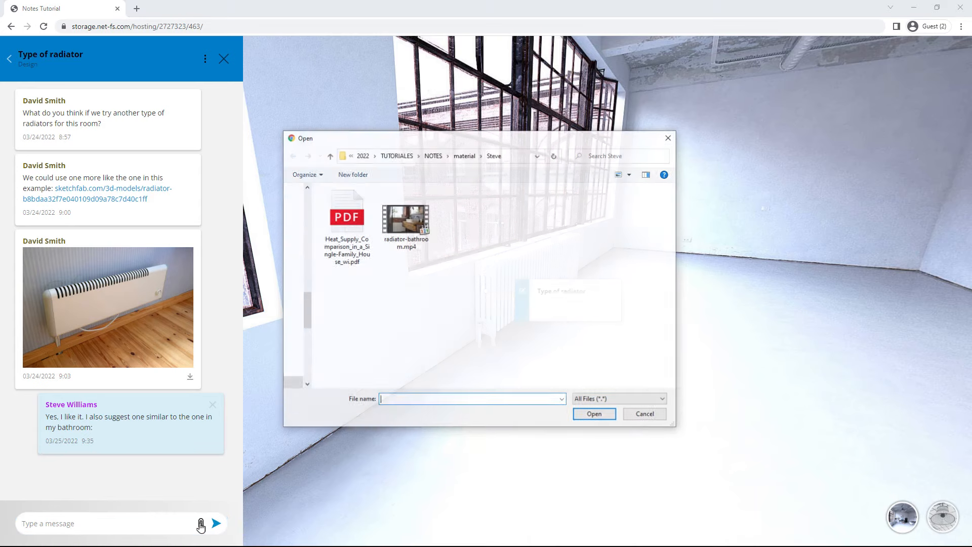
double_click(402, 231)
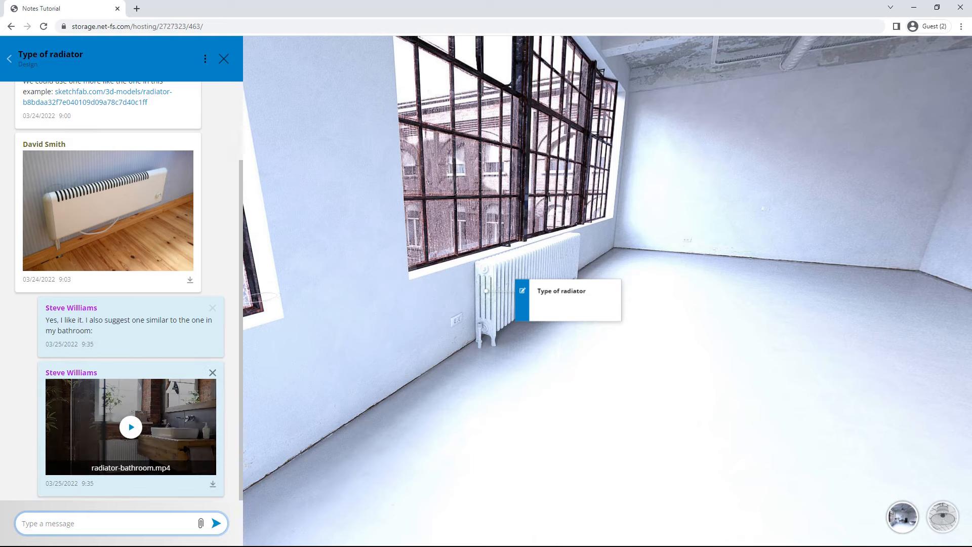
click(160, 426)
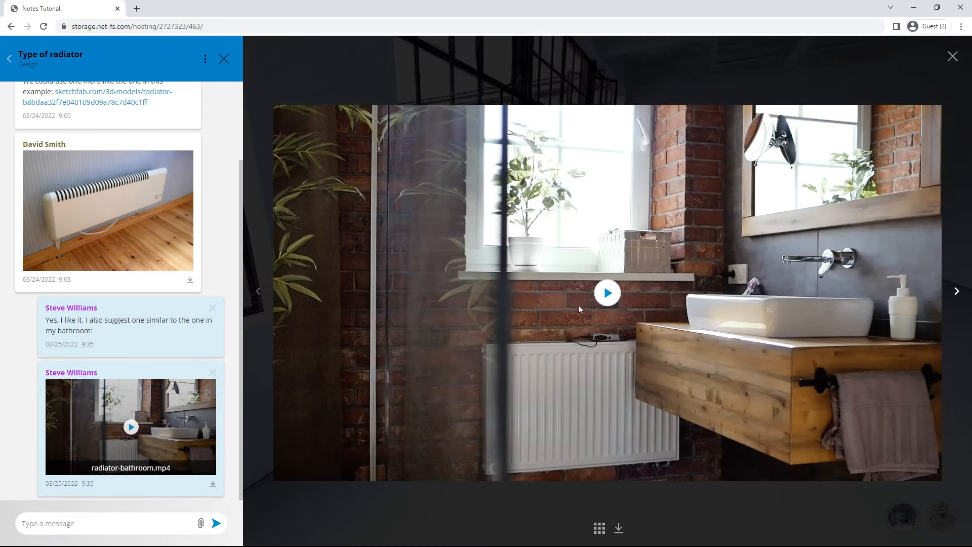
click(580, 308)
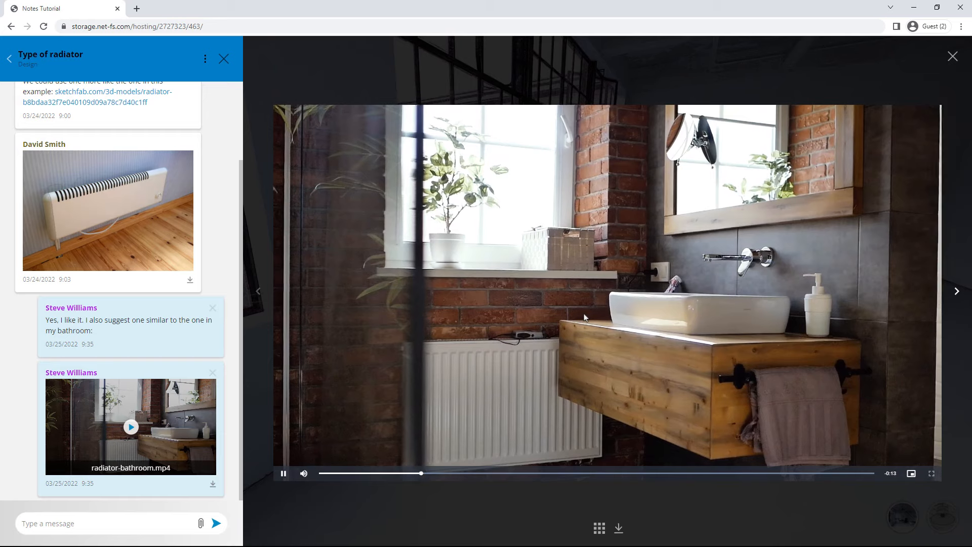
click(952, 58)
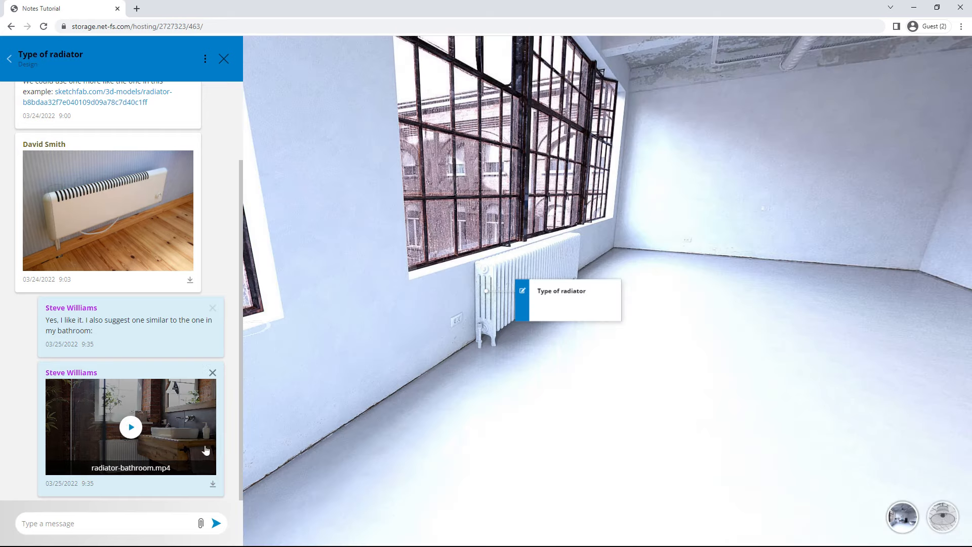
Step: Post the message 'I recommend you to read this document:' in the radiator thread
click(141, 524)
text(I recommend you to re)
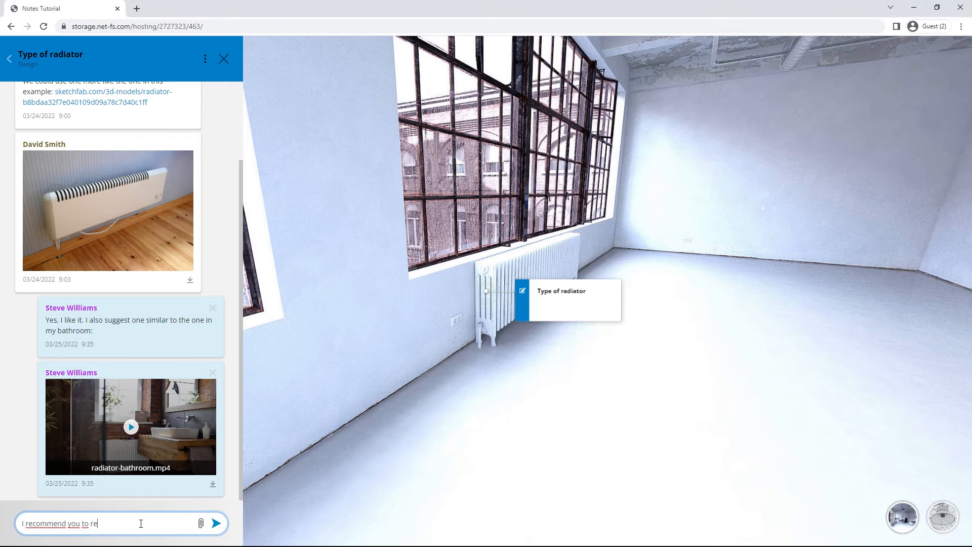
text(ad this document:)
key(Return)
Step: Attach the Heat_Supply_Comparison PDF, open it in a new tab, and go back to the tour
click(201, 523)
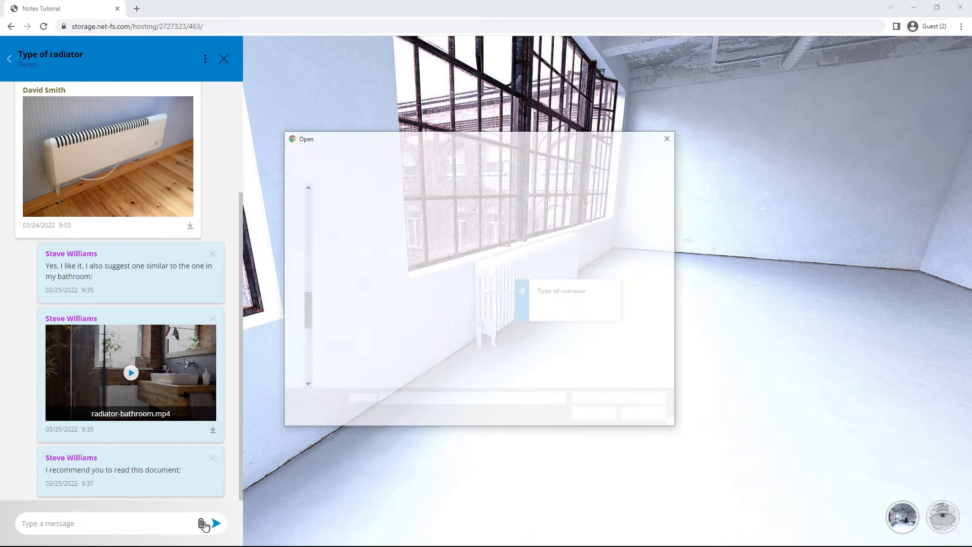
double_click(354, 248)
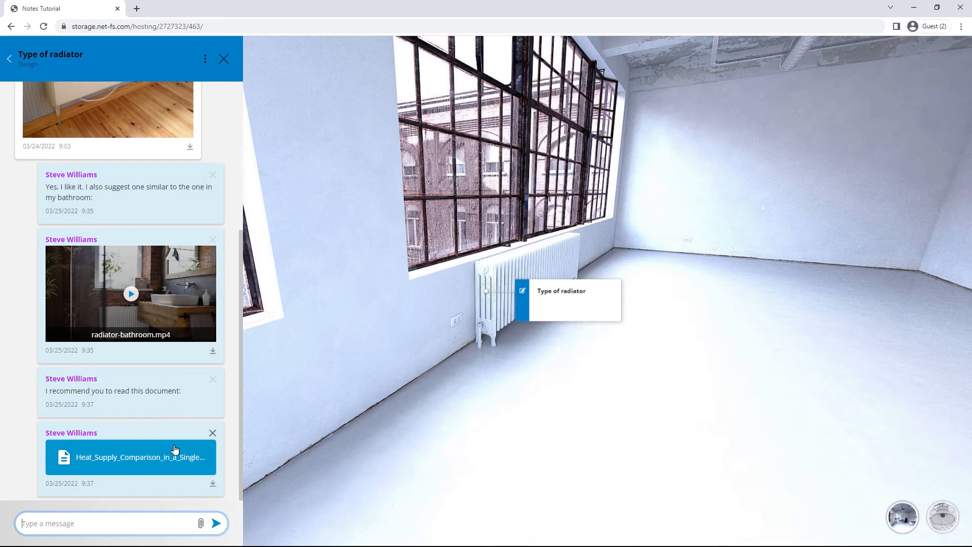
click(147, 458)
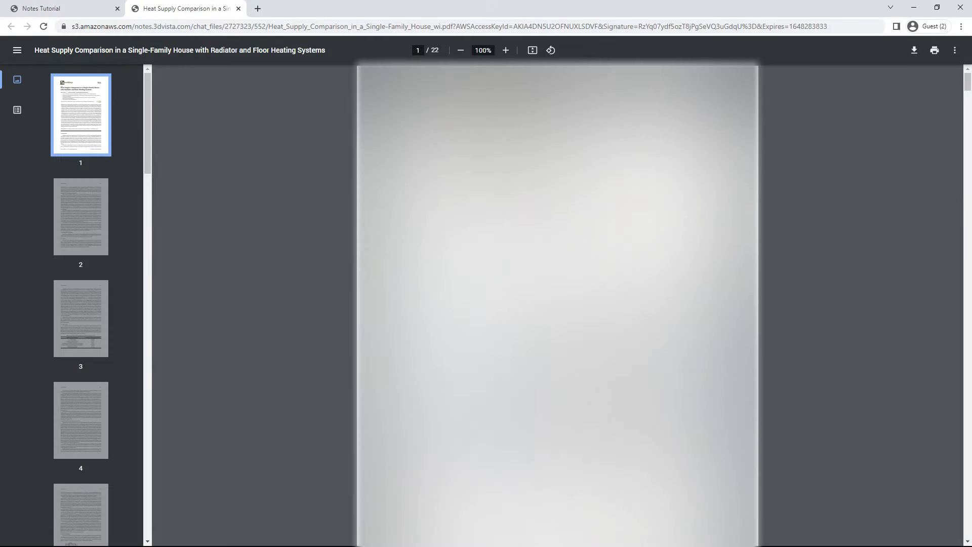
click(91, 10)
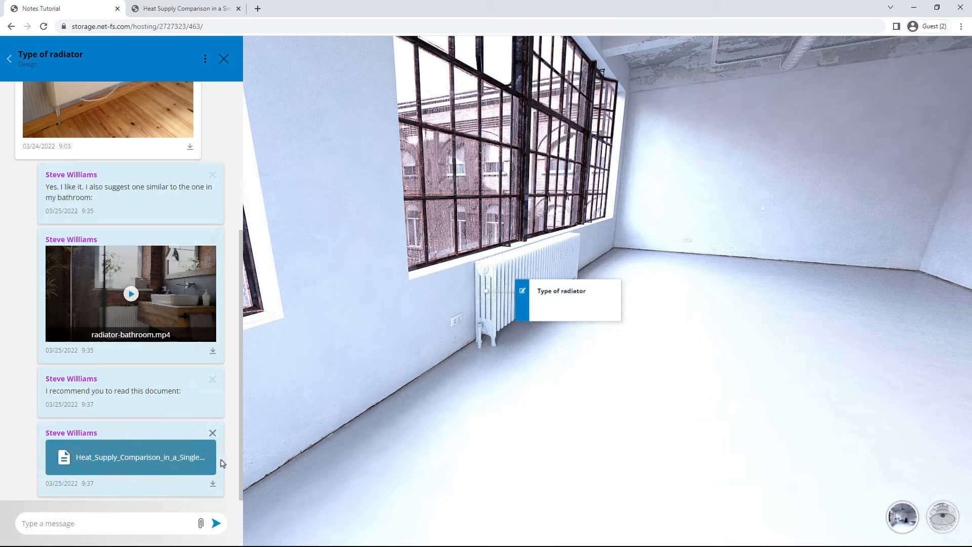
Step: Leave the note thread, move to another living room viewpoint and return to the notes list
click(226, 60)
drag(365, 237, 697, 349)
click(719, 346)
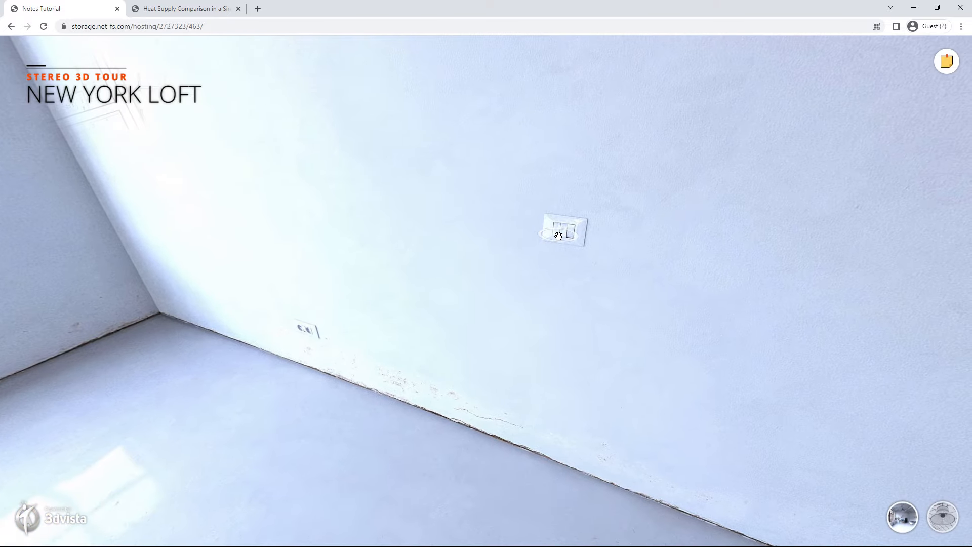
click(947, 61)
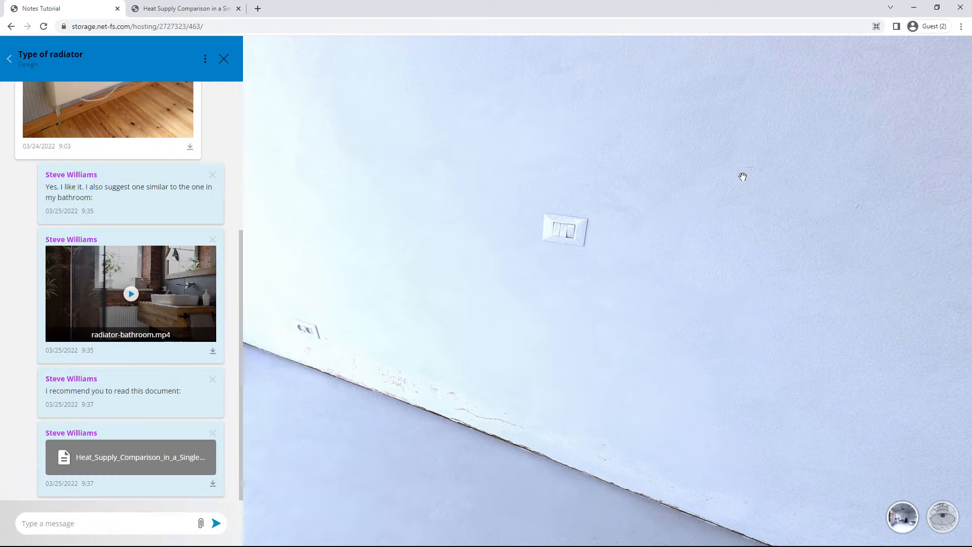
click(9, 59)
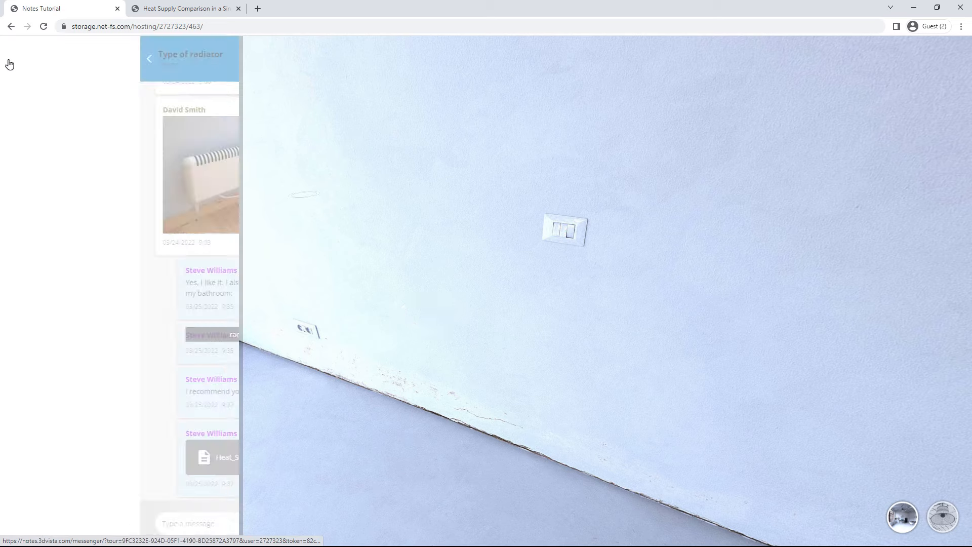
Step: Pin a Construction and Design note 'Position of the control panels for the living room lights' on the wall switch
click(214, 522)
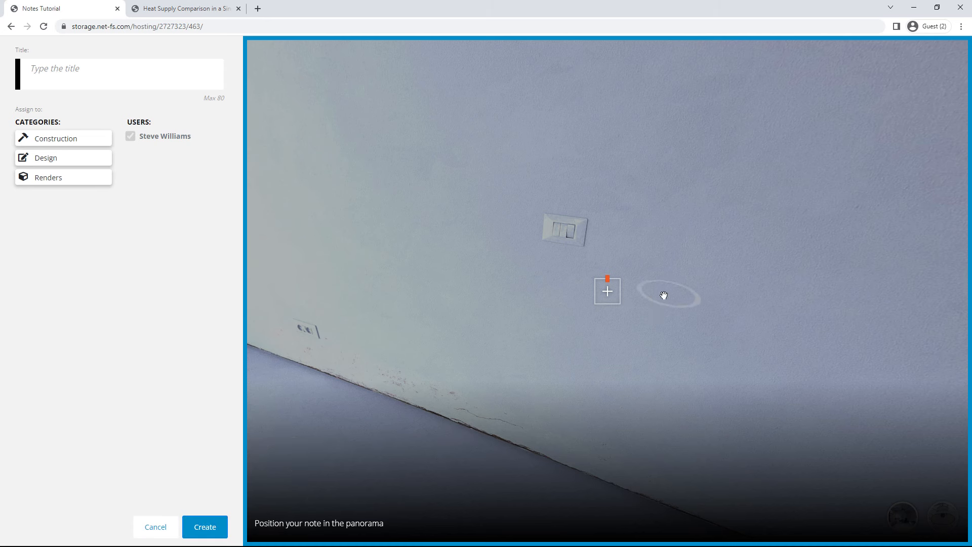
drag(608, 296, 563, 255)
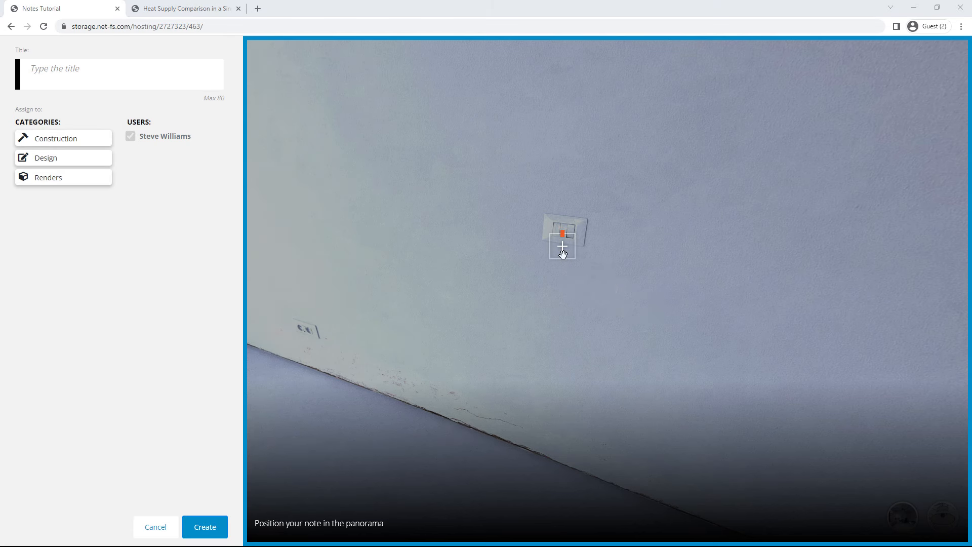
click(152, 79)
text(Position of the control panels for the living room lights)
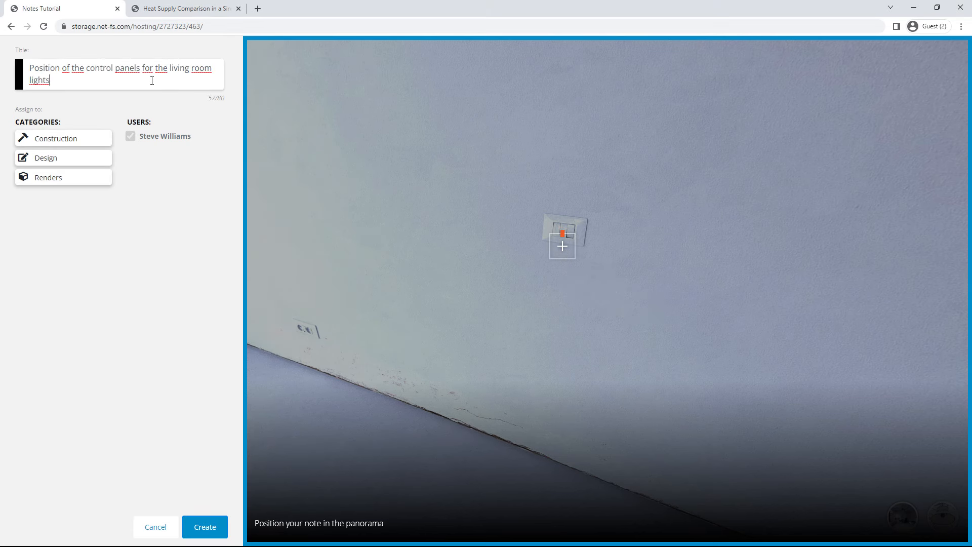
click(85, 141)
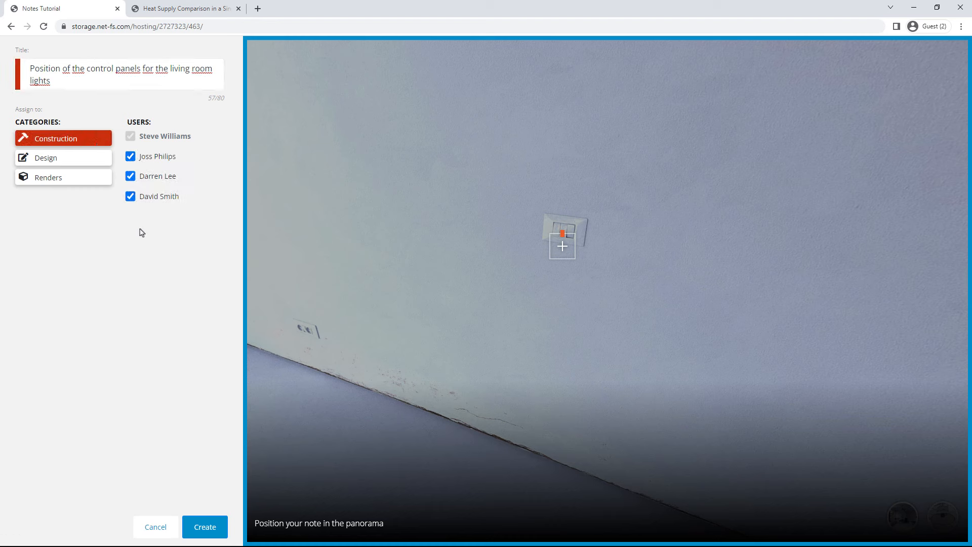
click(79, 160)
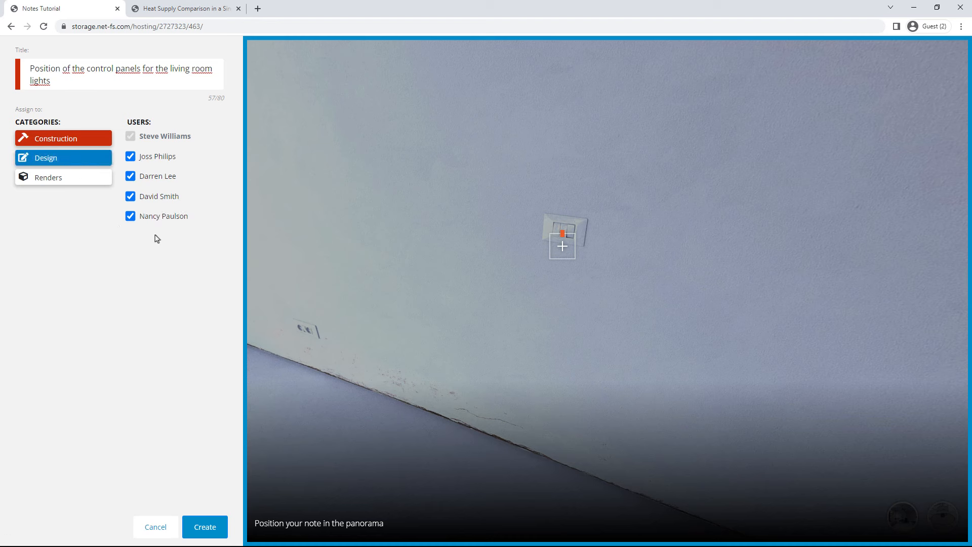
click(204, 519)
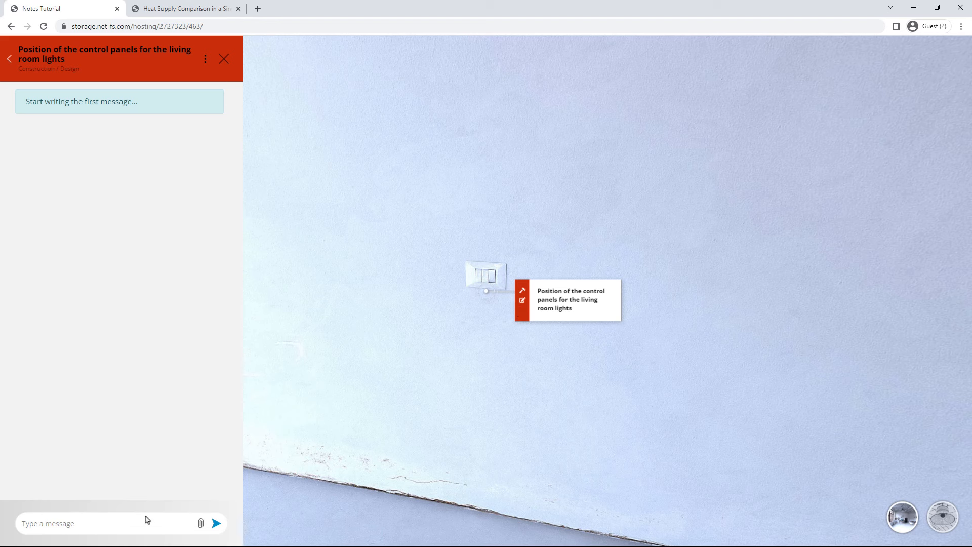
Step: Post the comment 'Place the light control panel here, at a height of one and a half meters…' in the note
click(157, 527)
text(Place the light control panel here, at a height of one)
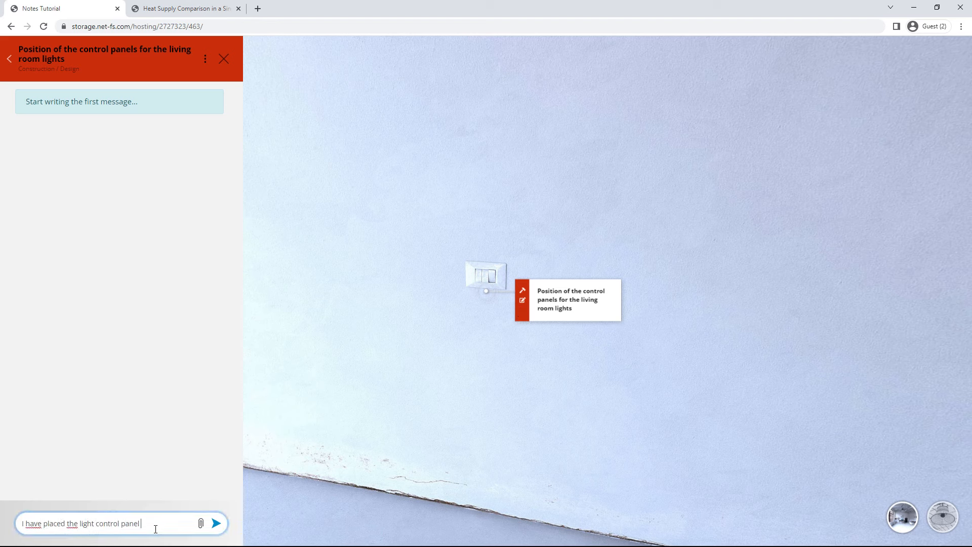
text( and a half meters, do you think it is correct?)
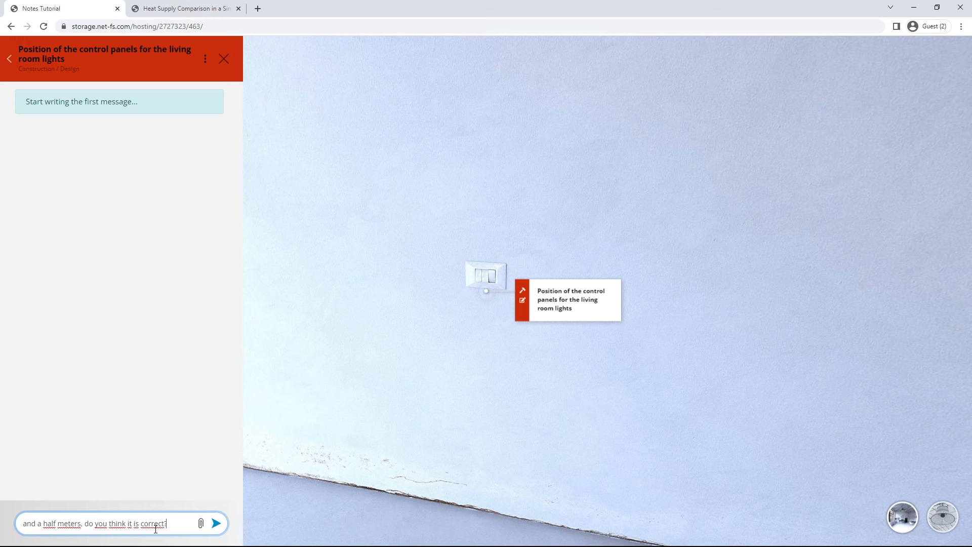
click(216, 526)
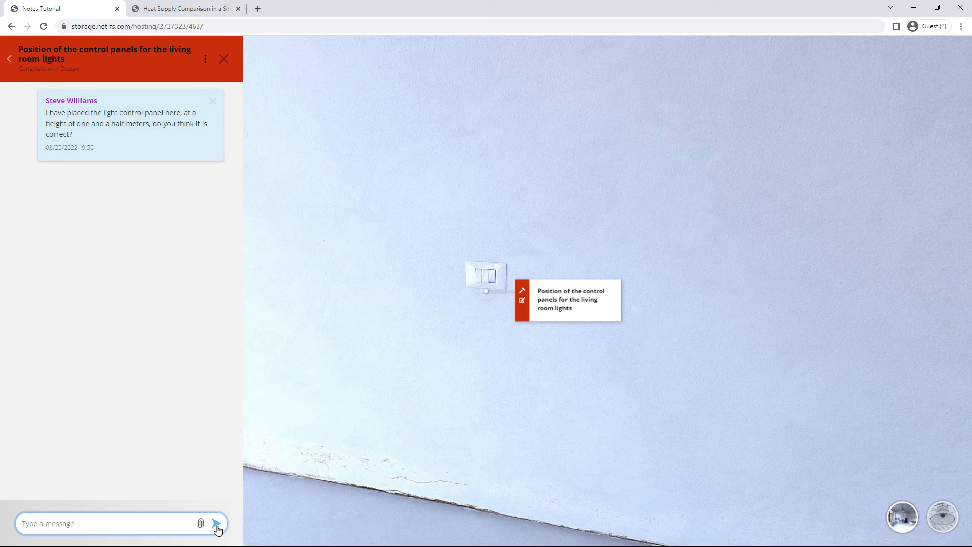
Step: Move the note's marker slightly higher on the wall, save it, and return to the list
click(205, 60)
click(197, 84)
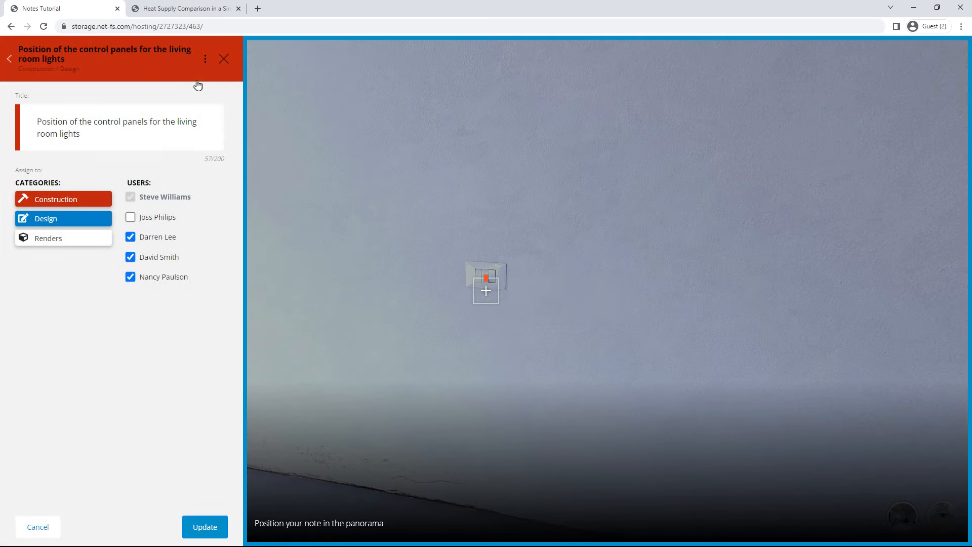
drag(489, 287, 489, 272)
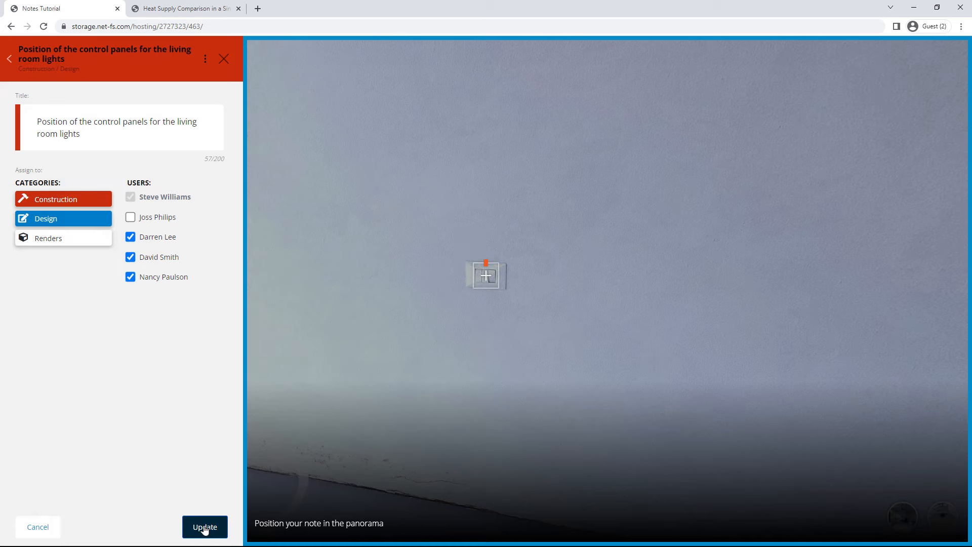
click(204, 527)
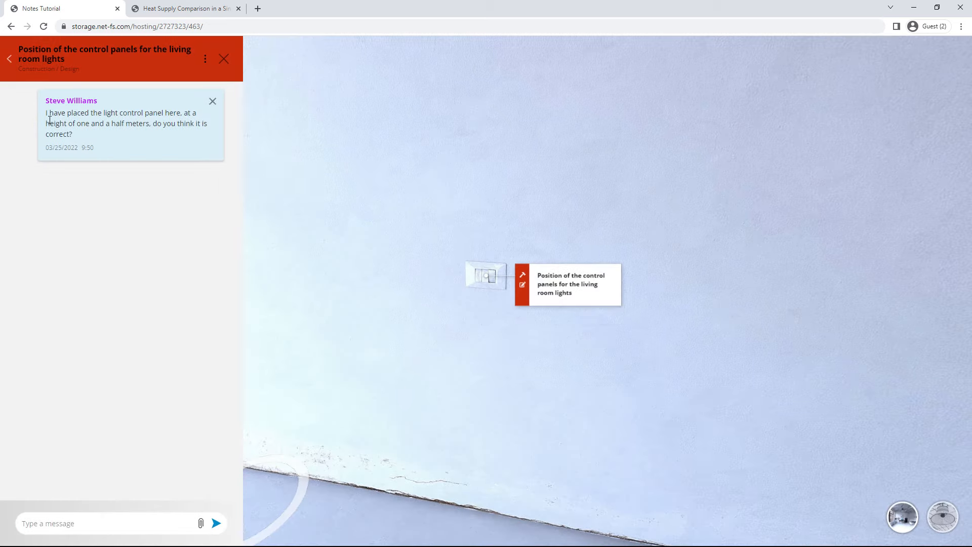
click(10, 59)
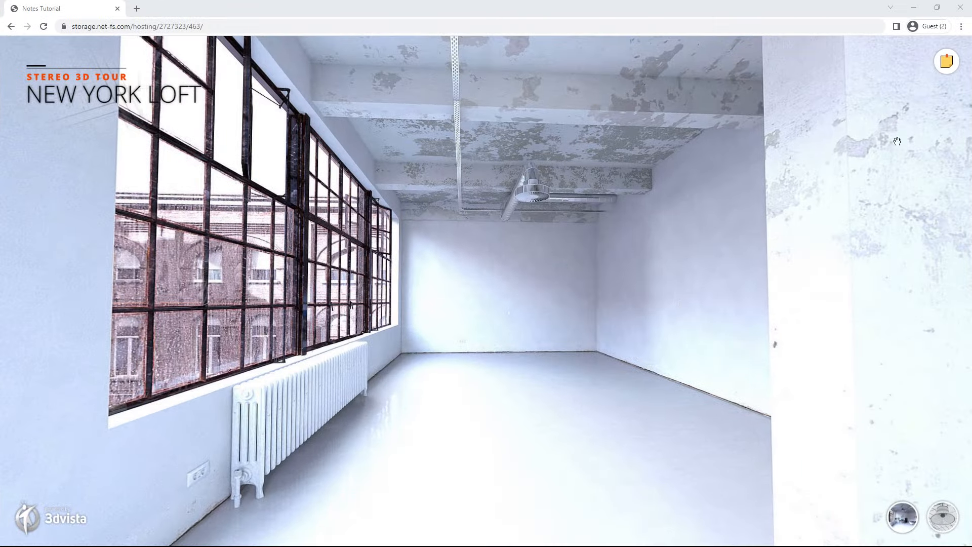
Step: Sign in to Notes with the second team member's e-mail address and password
click(946, 64)
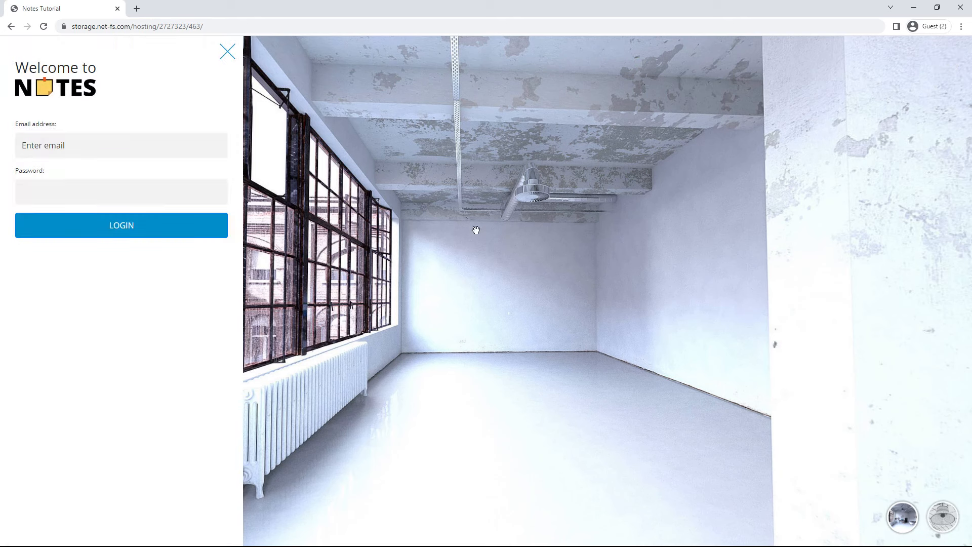
click(88, 146)
key(Tab)
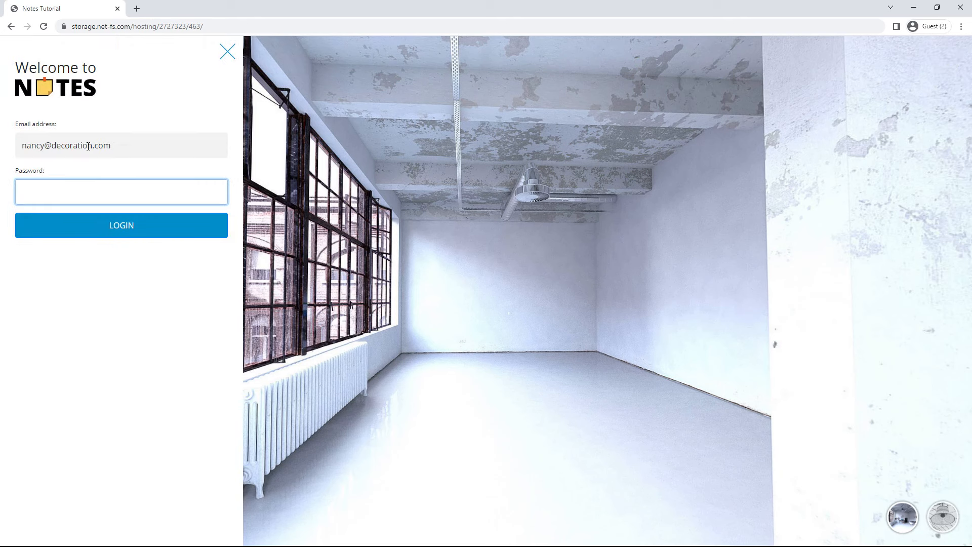
click(128, 223)
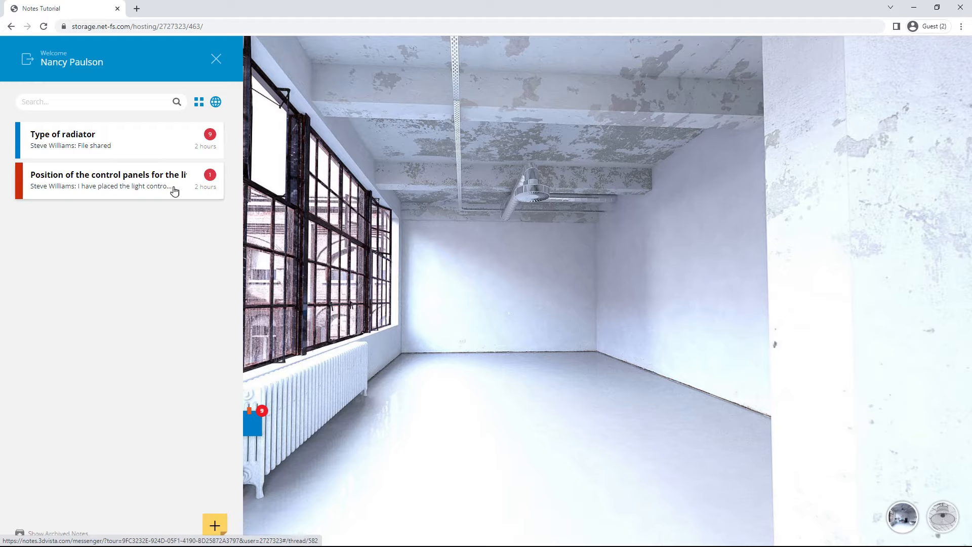
Step: Jump to the radiator viewpoint and read through the Type of radiator thread
click(434, 355)
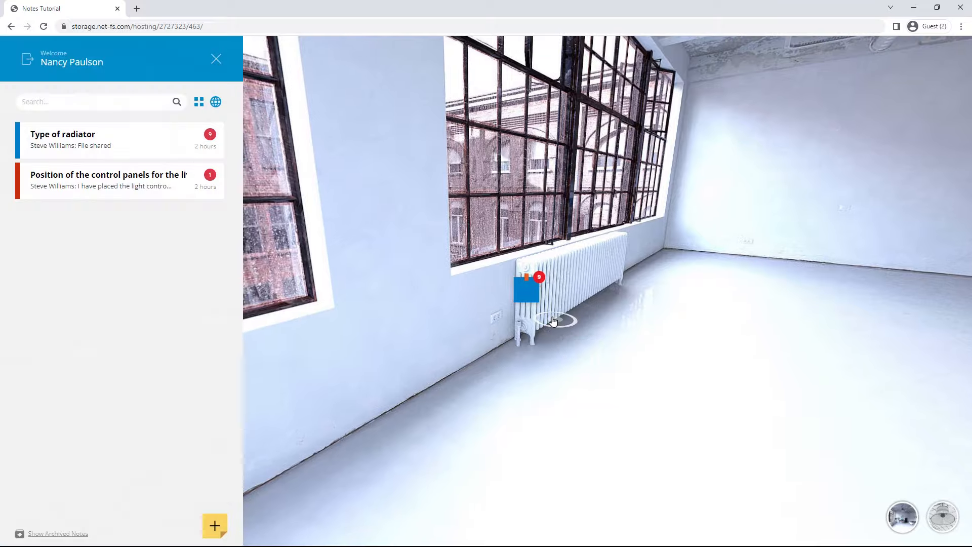
click(526, 294)
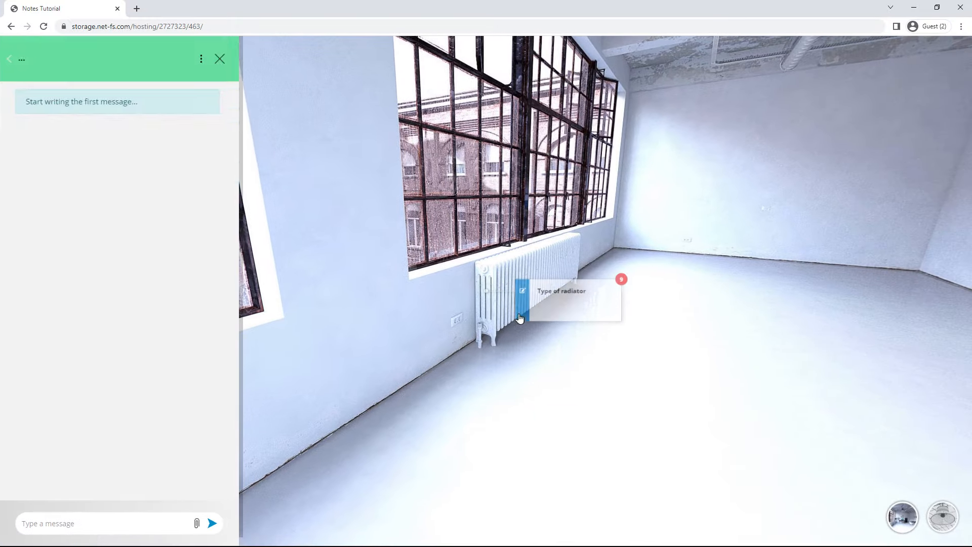
scroll(180, 191, down, 3)
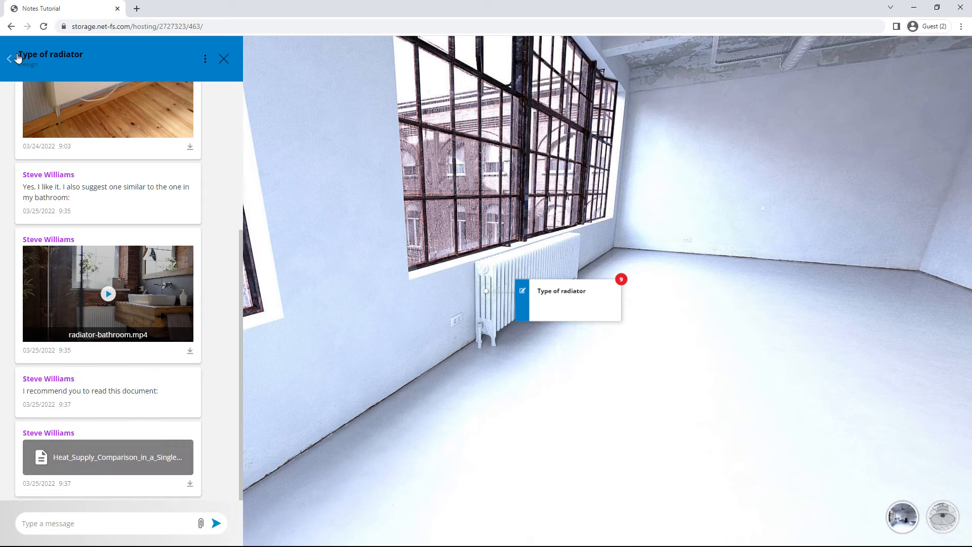
click(9, 59)
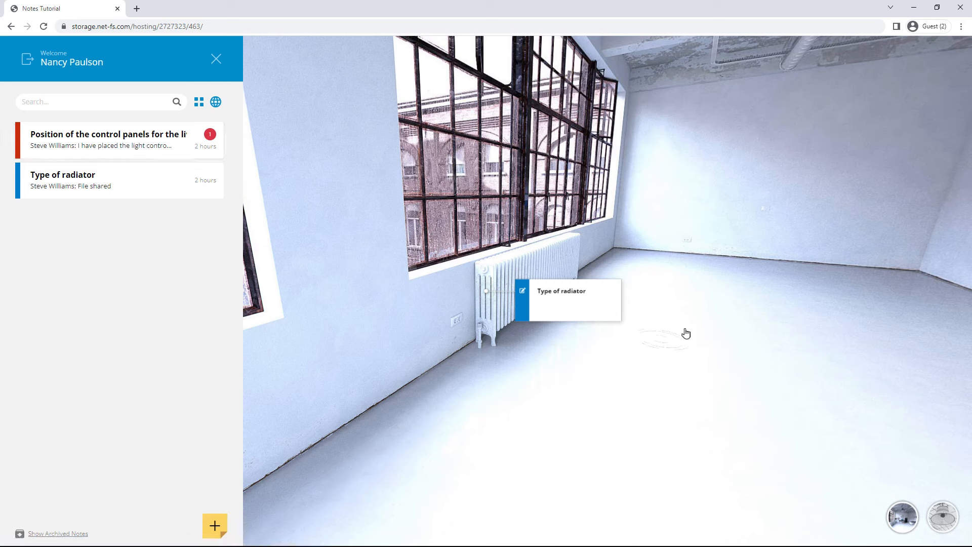
Step: Reply 'Ok' in the living room light control panels note
click(126, 147)
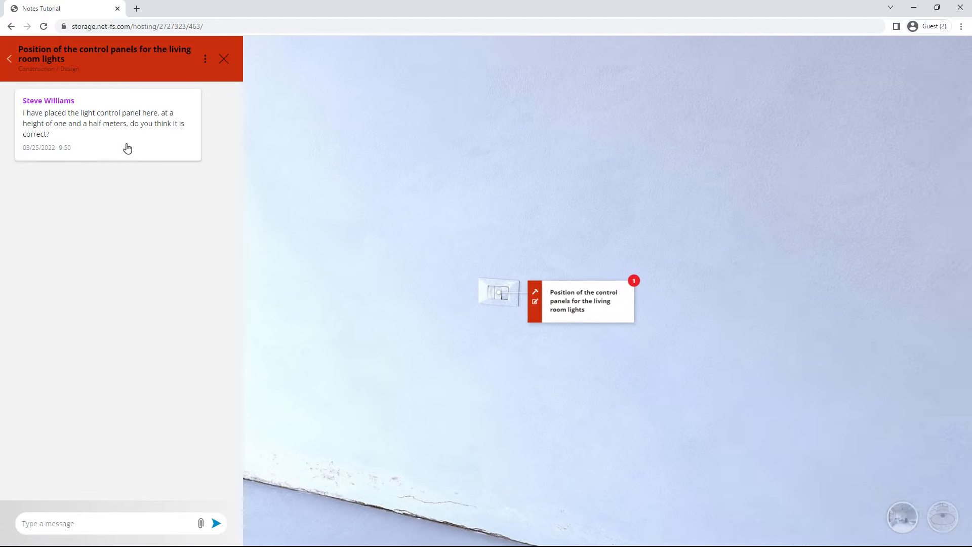
click(120, 517)
text(Ok)
key(Return)
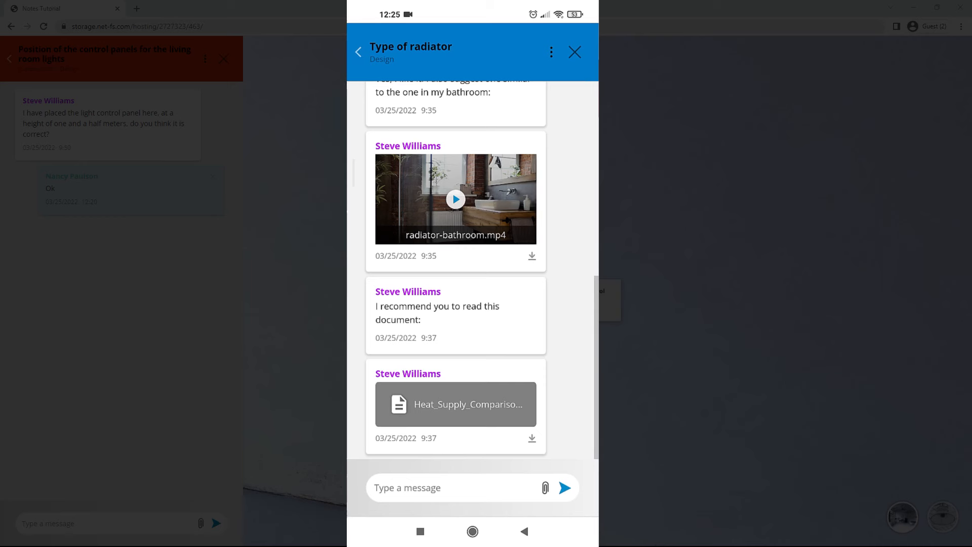
Step: Send an 'Ok' reply from the phone's notes chat
click(473, 488)
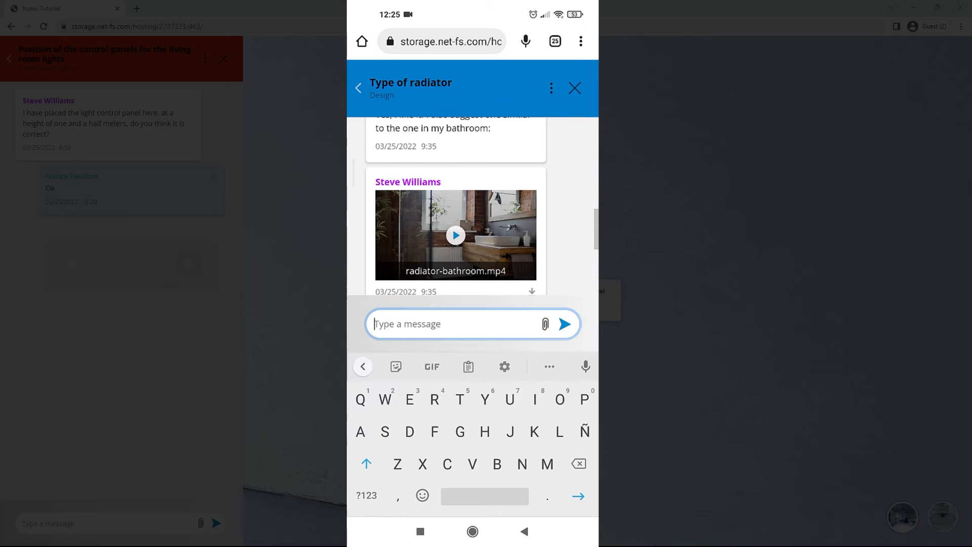
text(Ok)
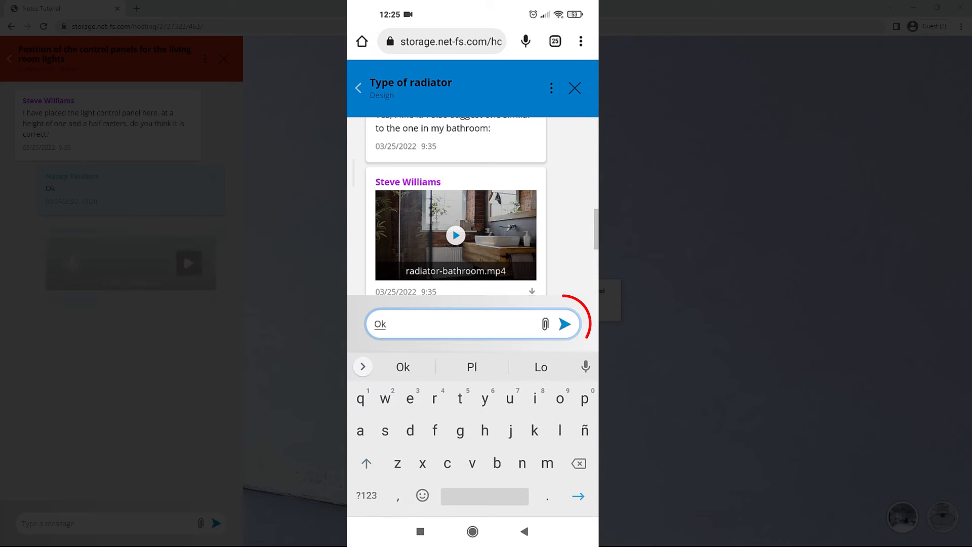
click(565, 325)
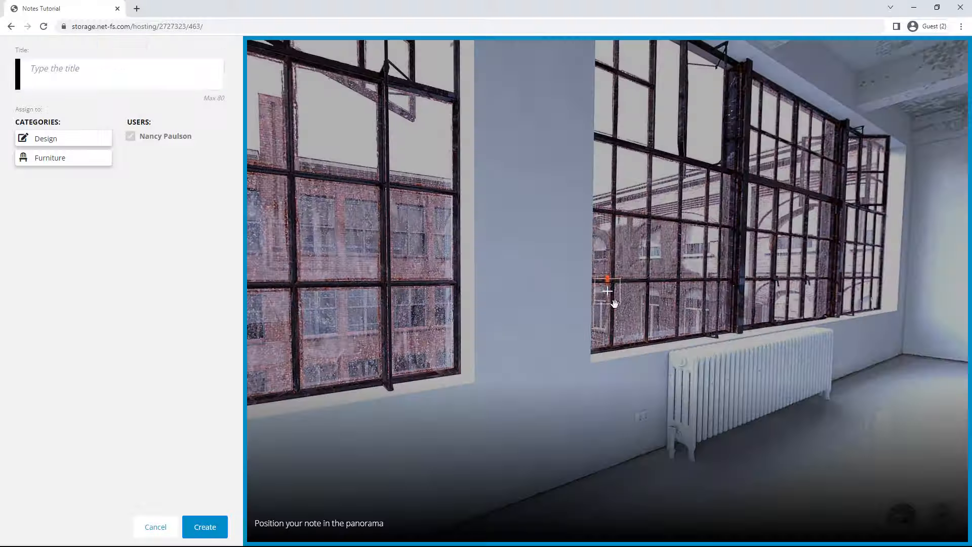
Step: Type the 'Wall decoration proposals' note text, then log in with another team member's e-mail and password
text(Wall decoration proposals)
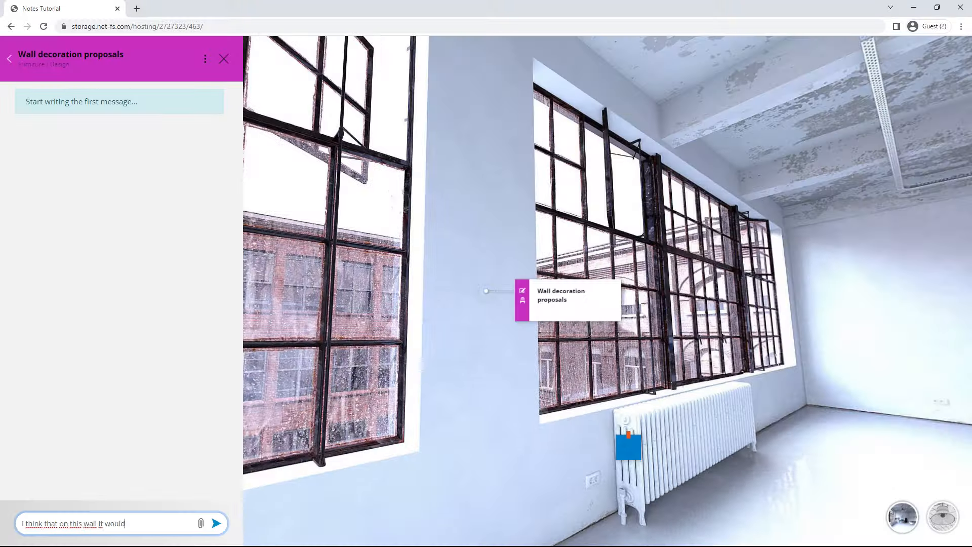
text(pictures or decorative prints. I send examples)
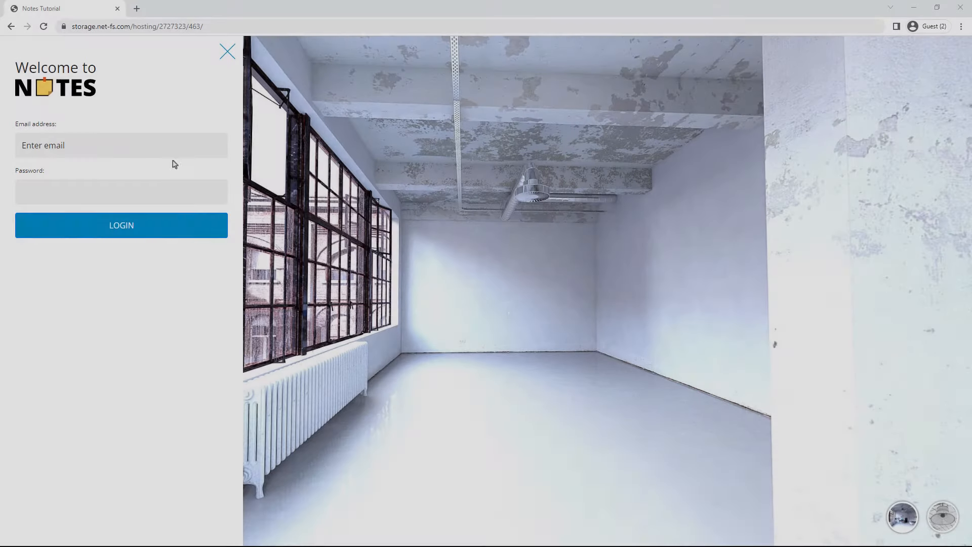
click(166, 150)
key(Tab)
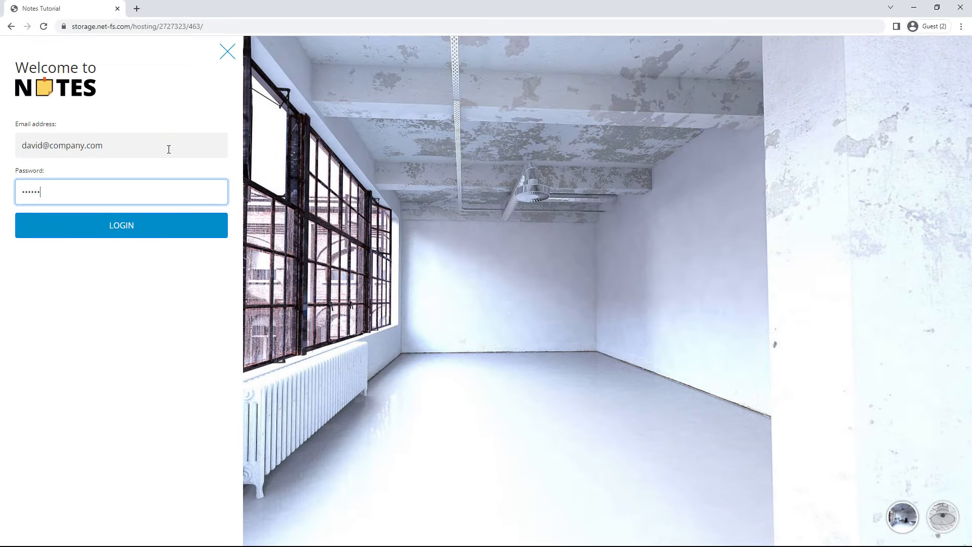
click(158, 226)
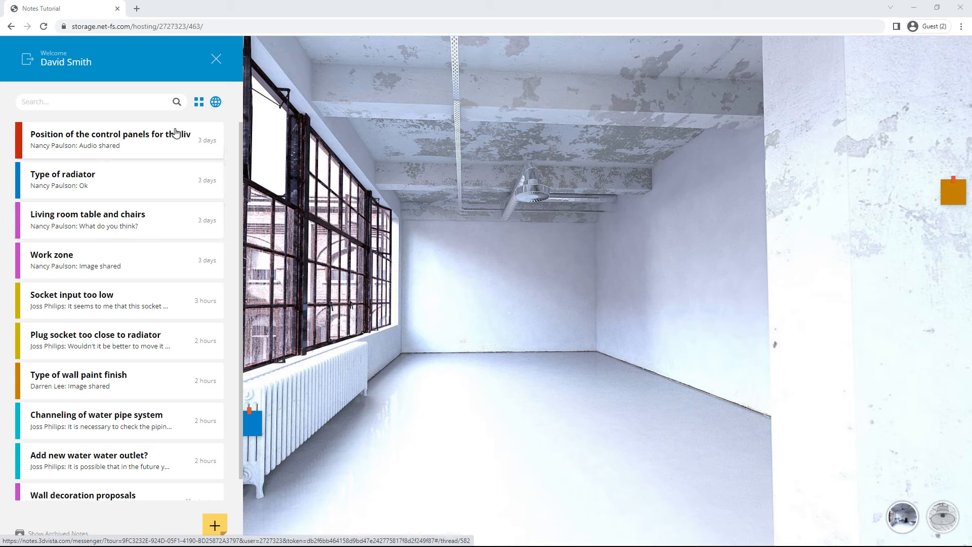
Step: Search notes for 'wall' and browse the Wall decoration proposals note's example images
scroll(235, 156, down, 2)
scroll(235, 152, up, 1)
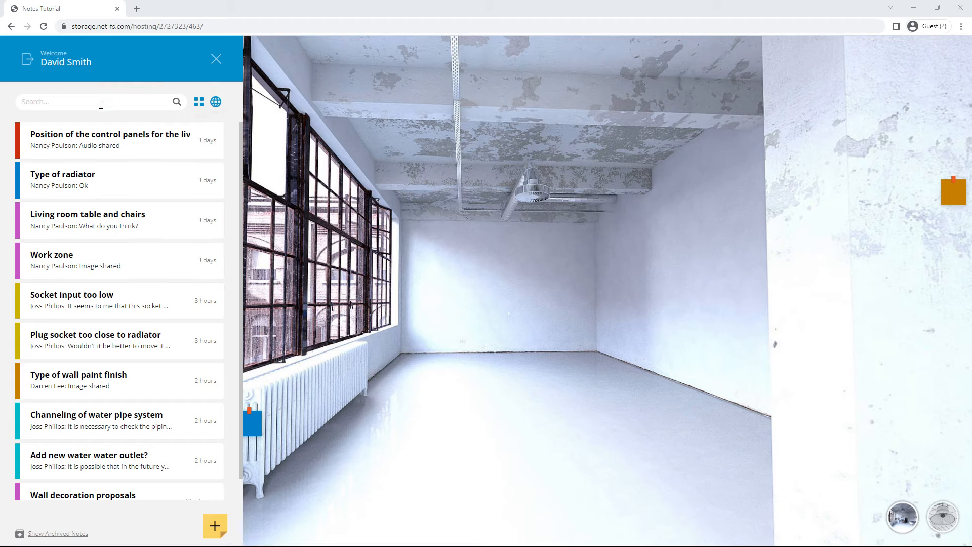
click(63, 105)
text(wall)
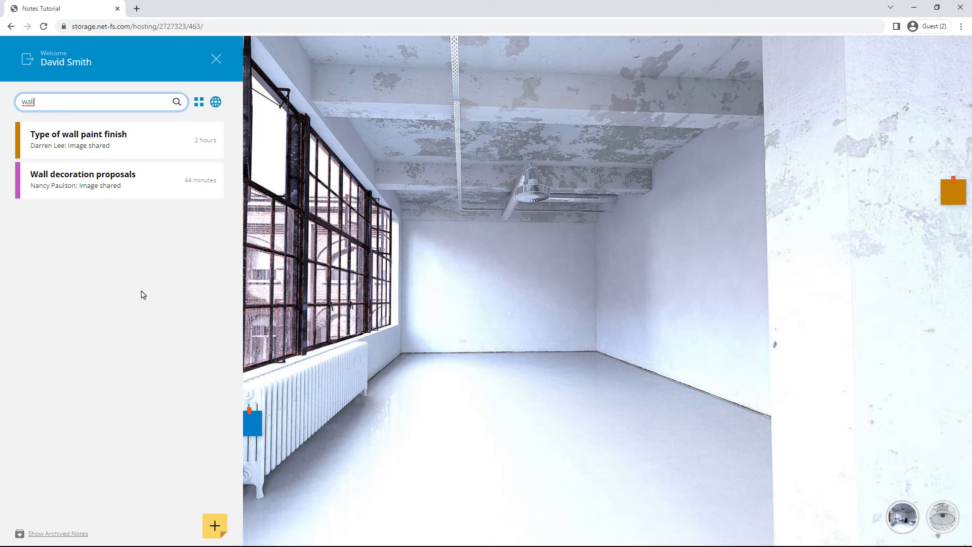
click(146, 185)
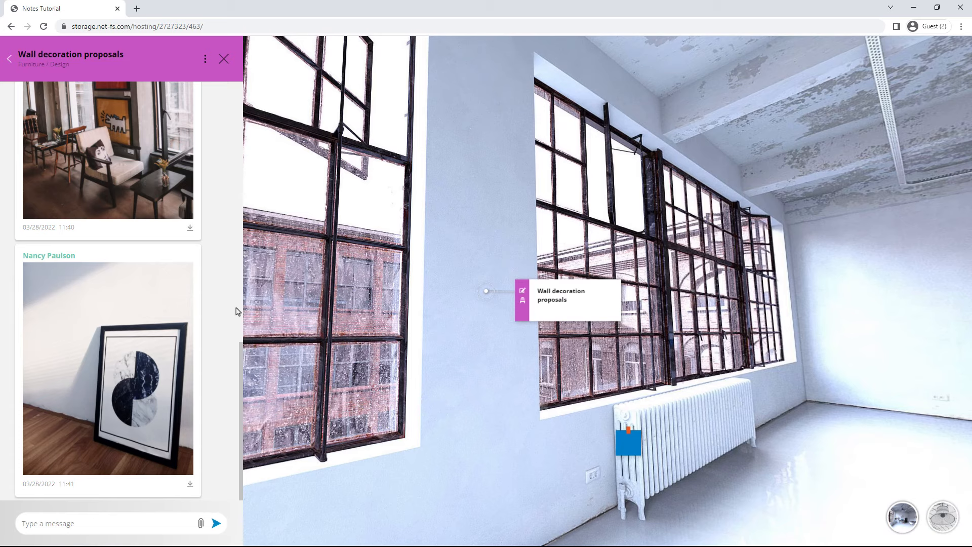
scroll(165, 286, up, 8)
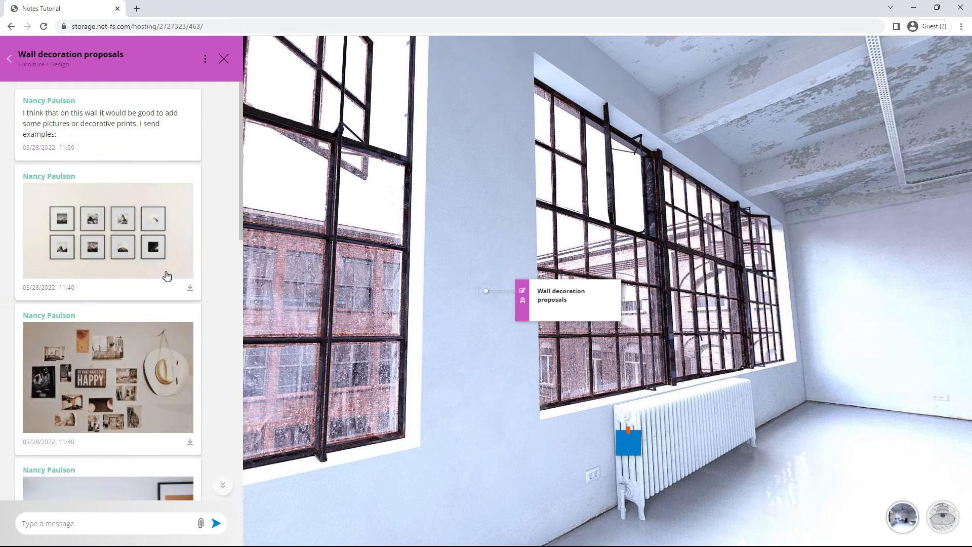
scroll(167, 274, down, 10)
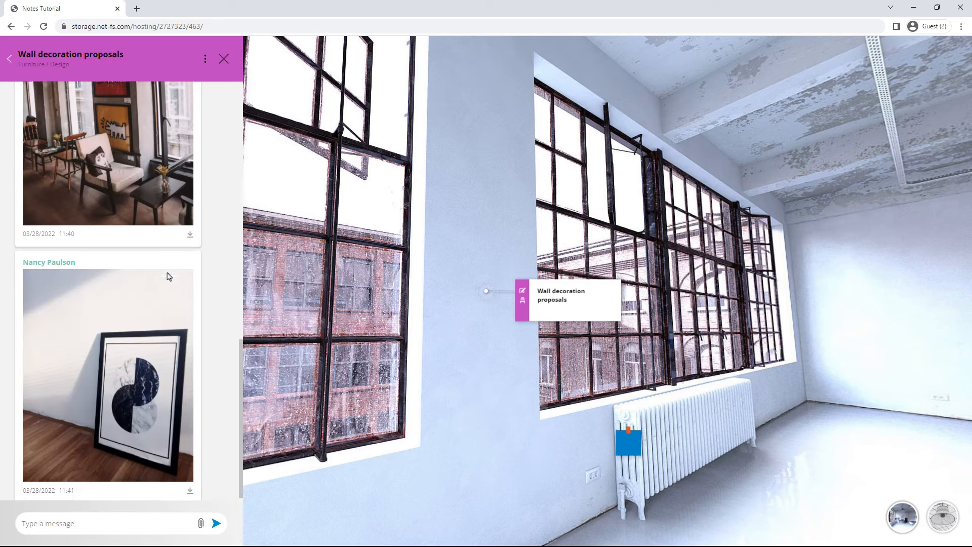
click(11, 69)
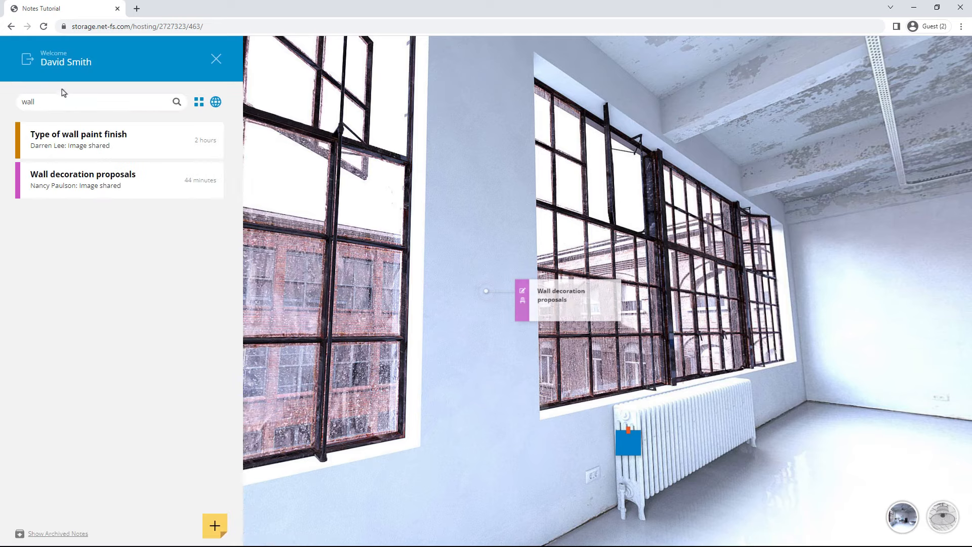
Step: Search for 'radiat', then clear the search so all notes are listed
drag(59, 102, 26, 111)
text(r)
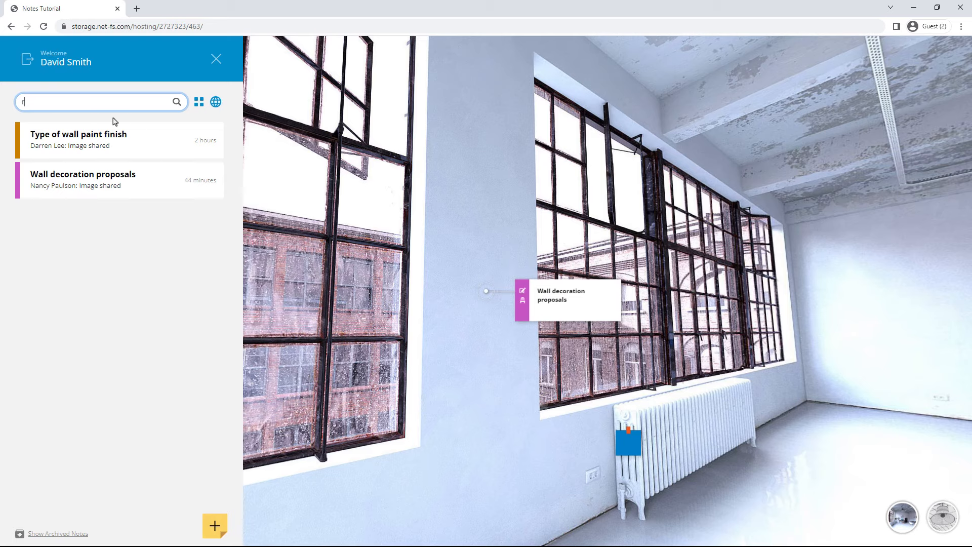
text(adiator)
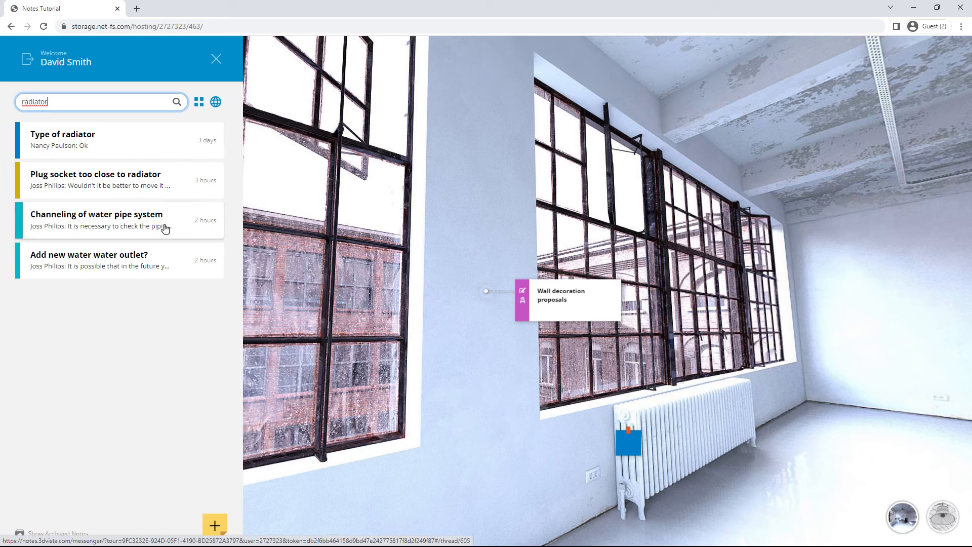
double_click(78, 102)
key(BackSpace)
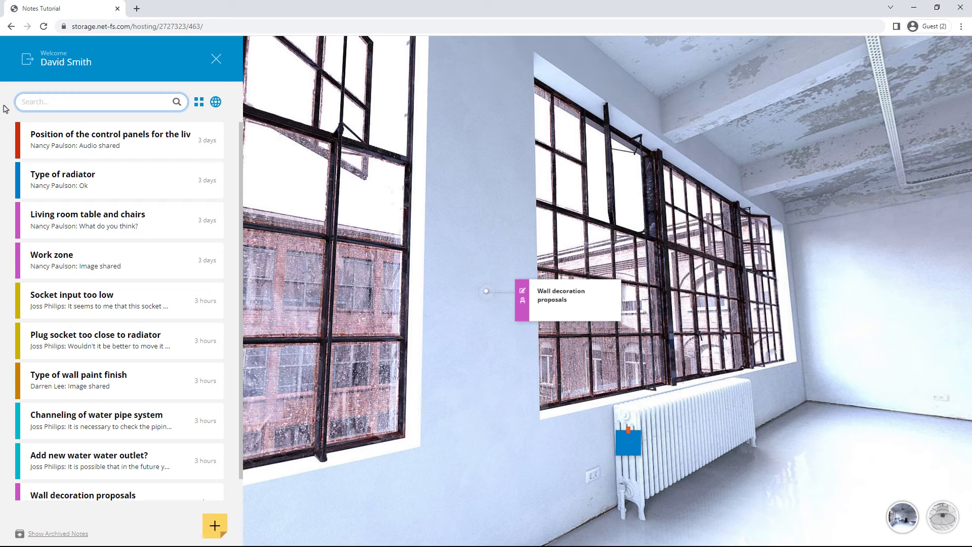
Step: Filter notes by Furniture, then Design, and view the Living room table and chairs note
click(199, 103)
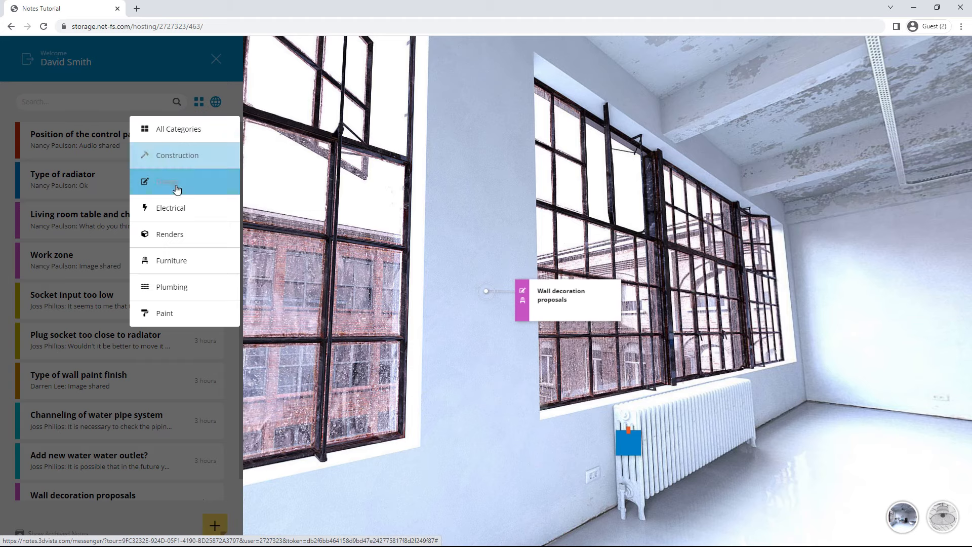
click(194, 268)
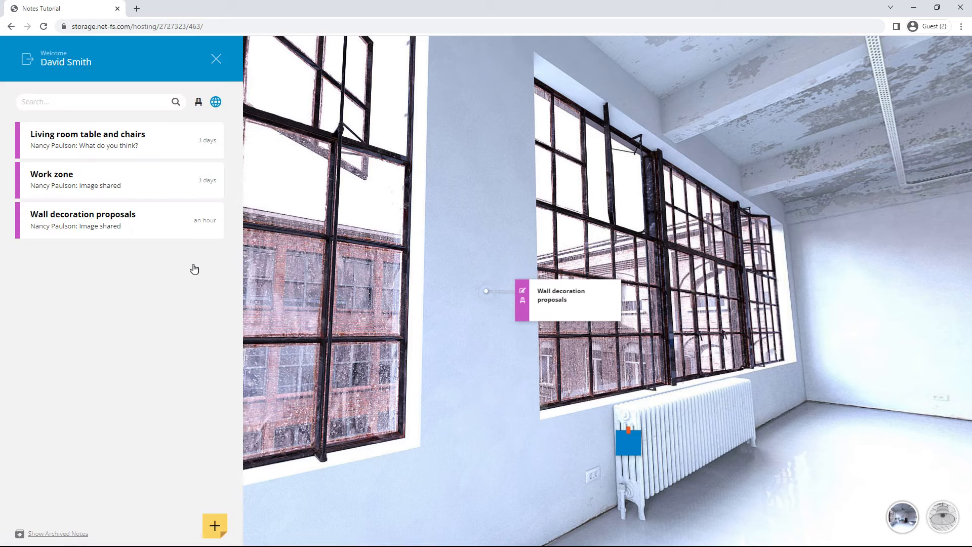
click(198, 102)
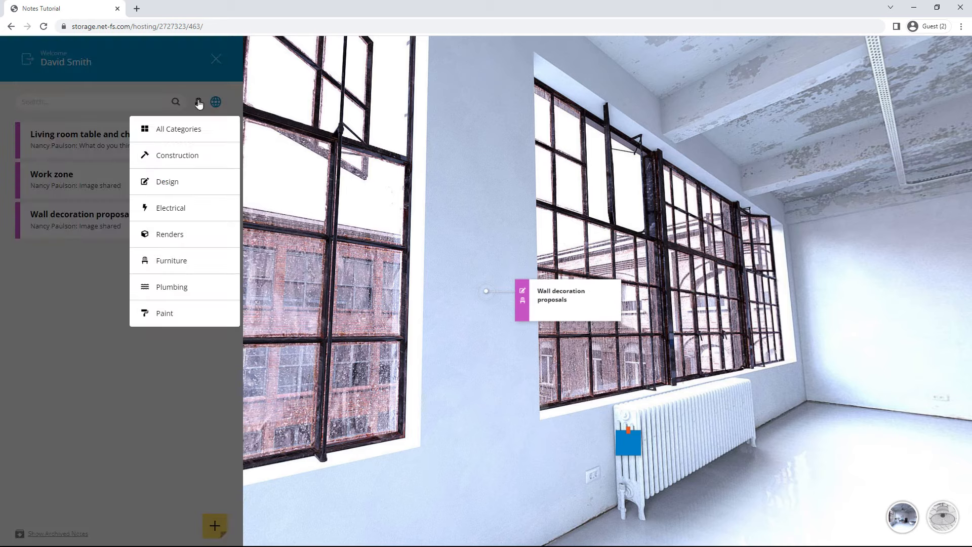
click(172, 187)
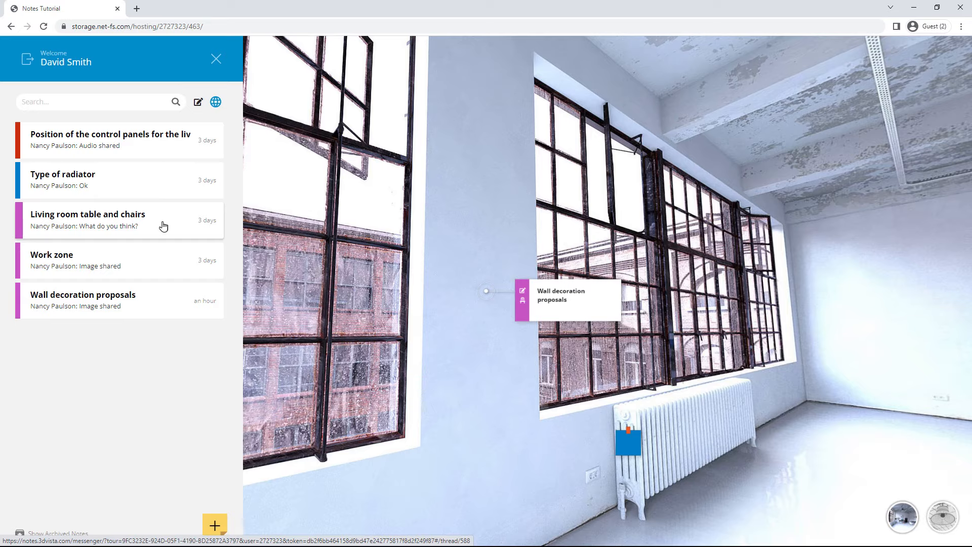
click(164, 226)
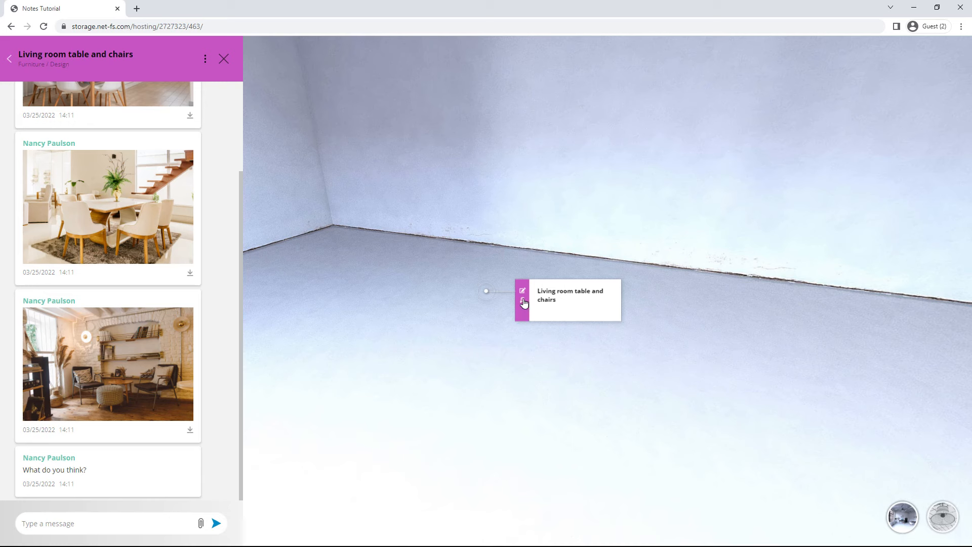
click(12, 62)
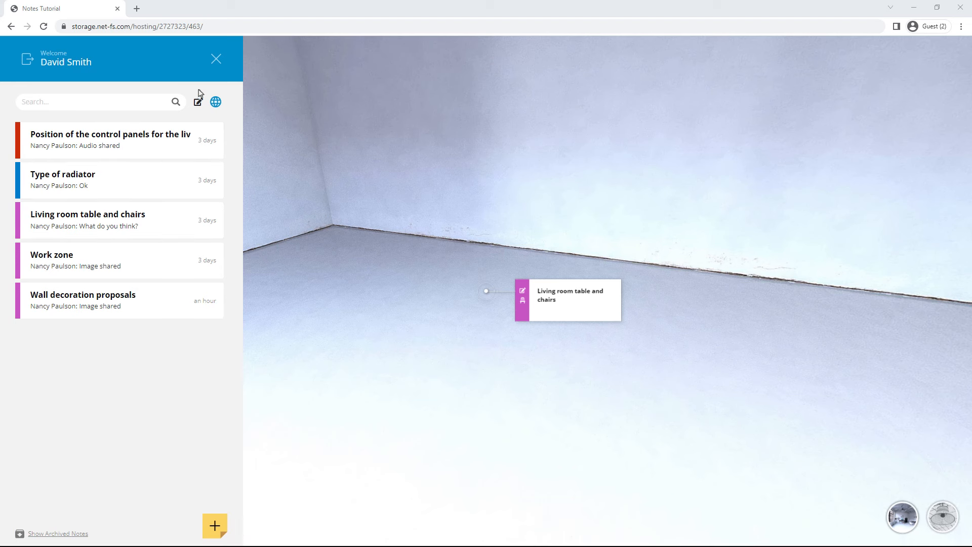
Step: Search 'radia', clear it, and set the category filter back to All Categories
click(77, 103)
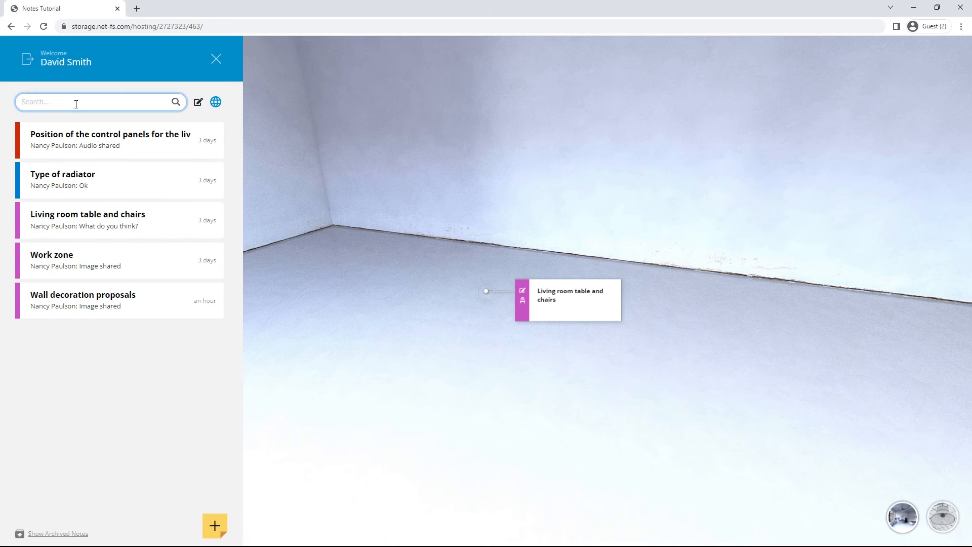
text(radiator)
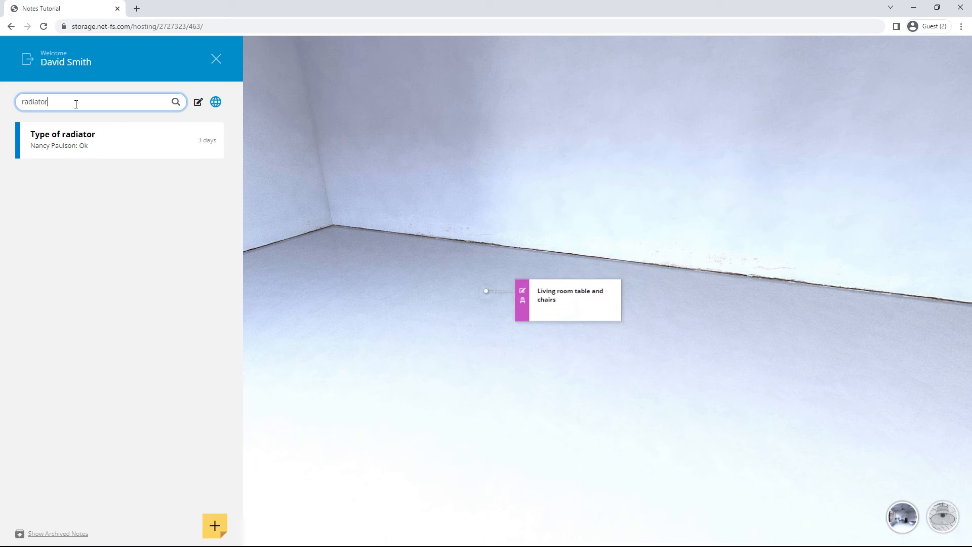
key(BackSpace)
click(198, 102)
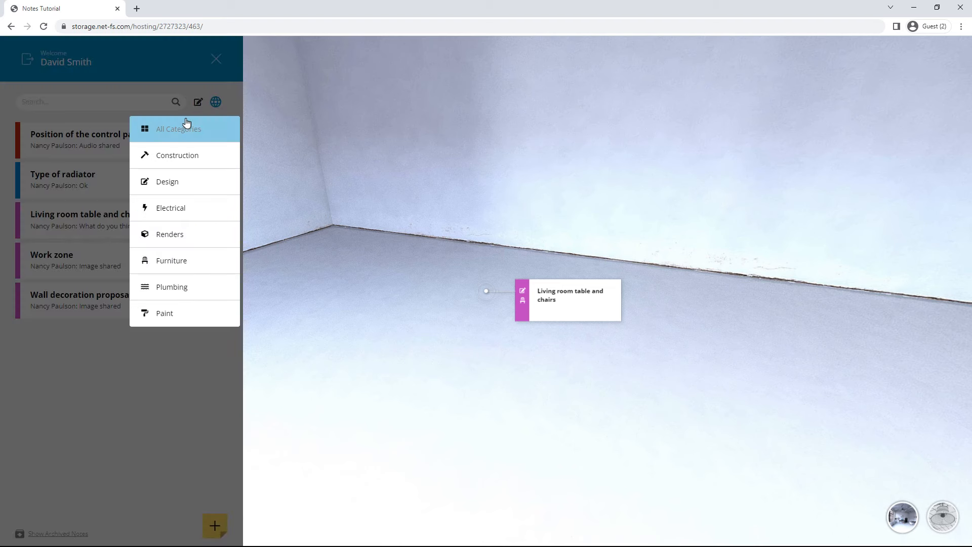
click(187, 123)
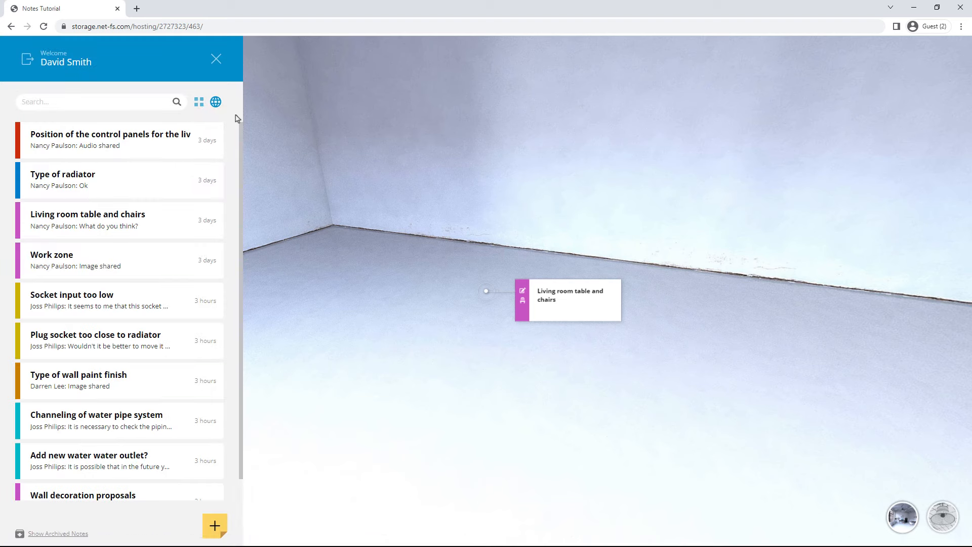
Step: Filter notes by one tour view, then by the radiator panorama, listing its three notes
click(216, 103)
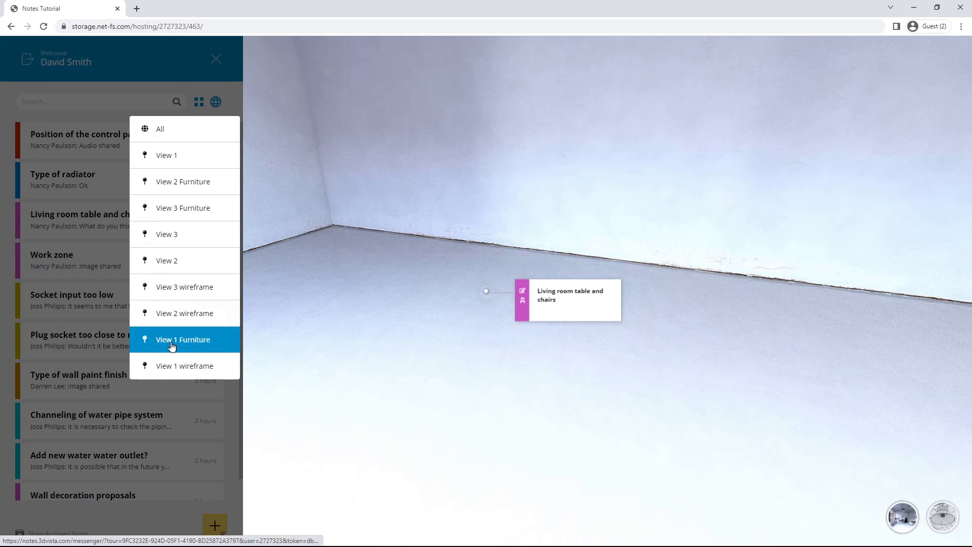
click(189, 235)
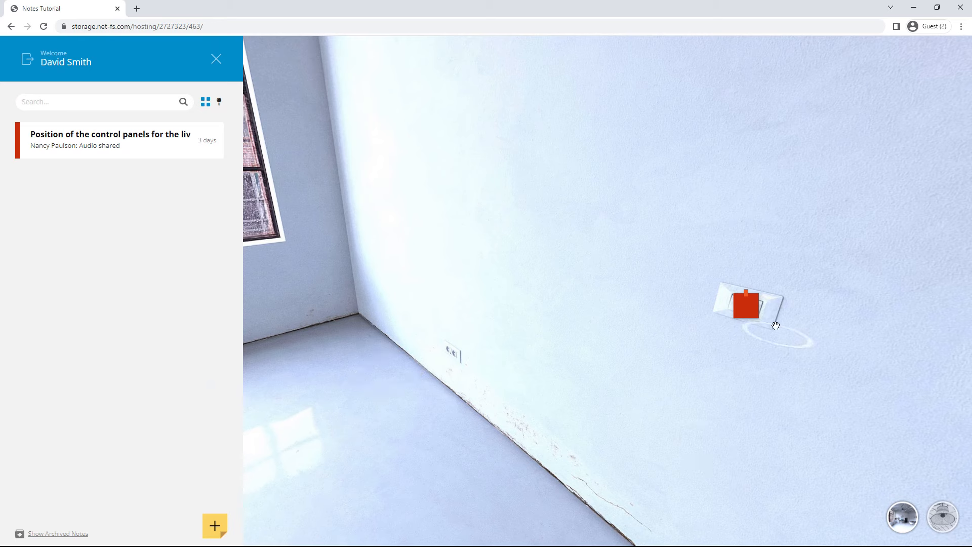
click(219, 102)
click(170, 268)
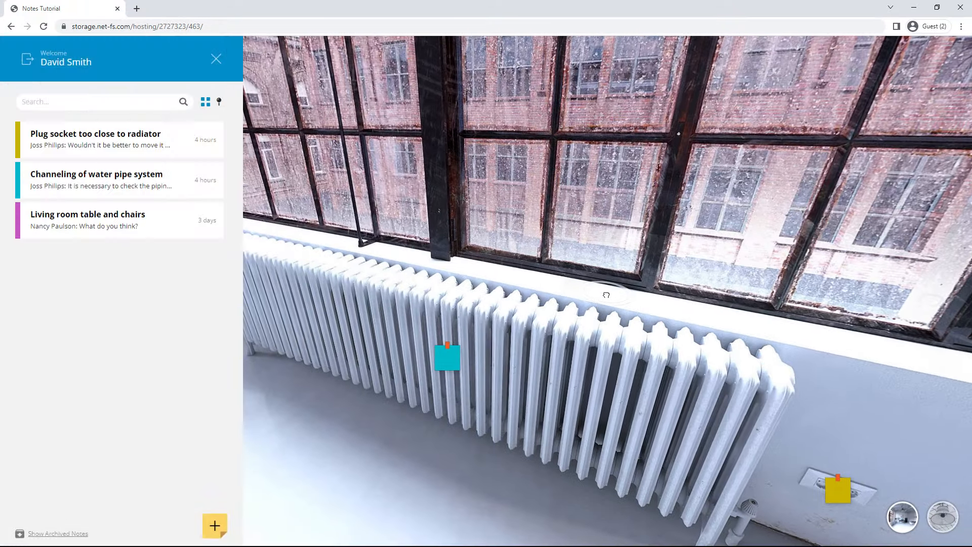
Step: Close the notes panel and walk through three loft panoramas toward the windows and radiator
click(216, 60)
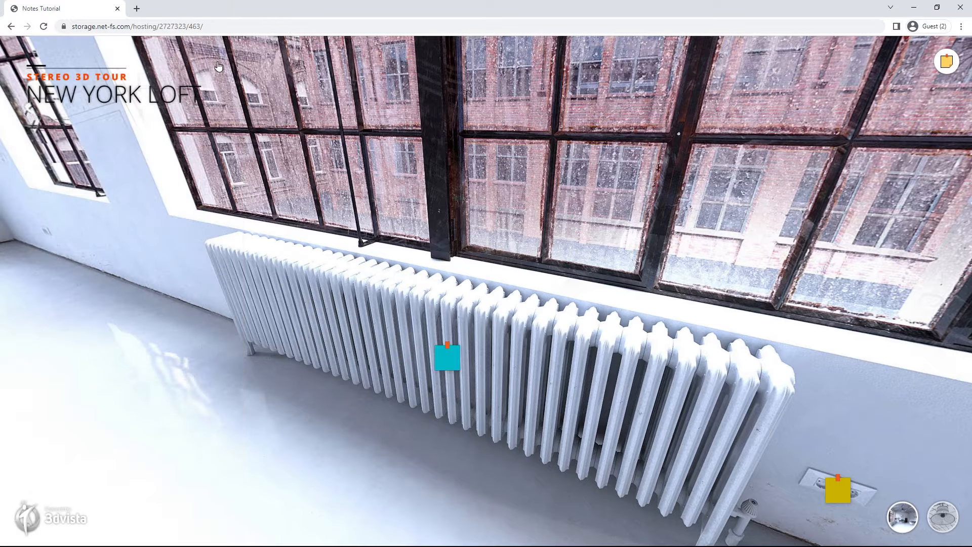
drag(213, 217, 380, 238)
click(380, 238)
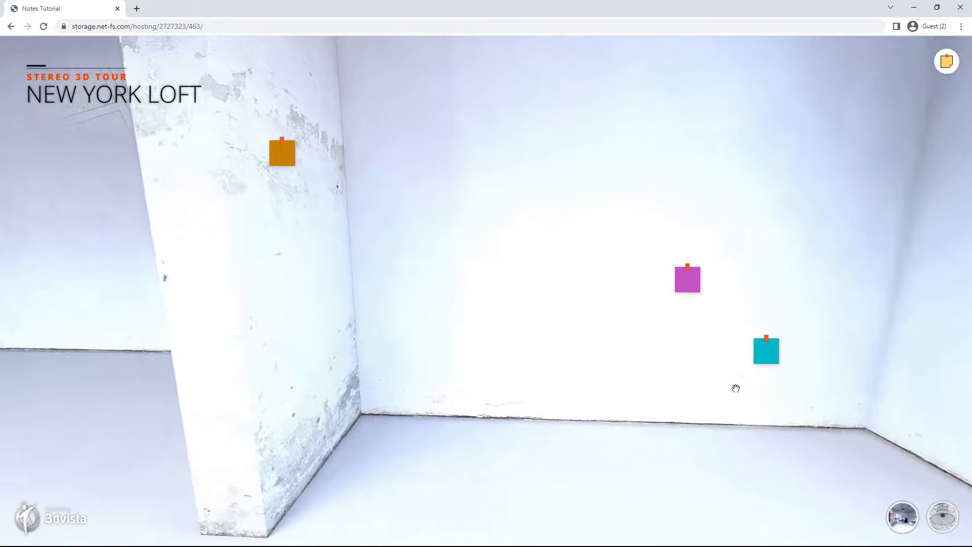
drag(736, 389, 573, 362)
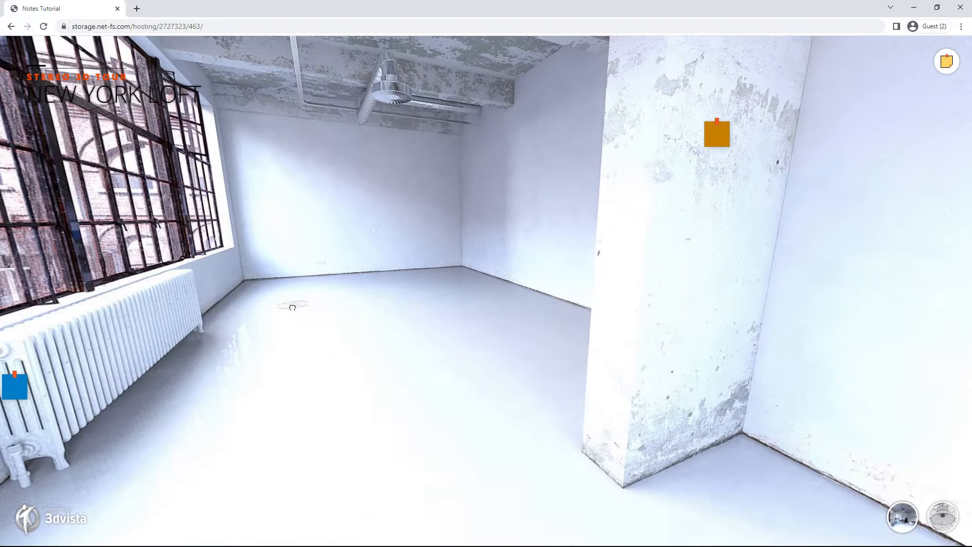
click(291, 306)
drag(597, 337, 704, 251)
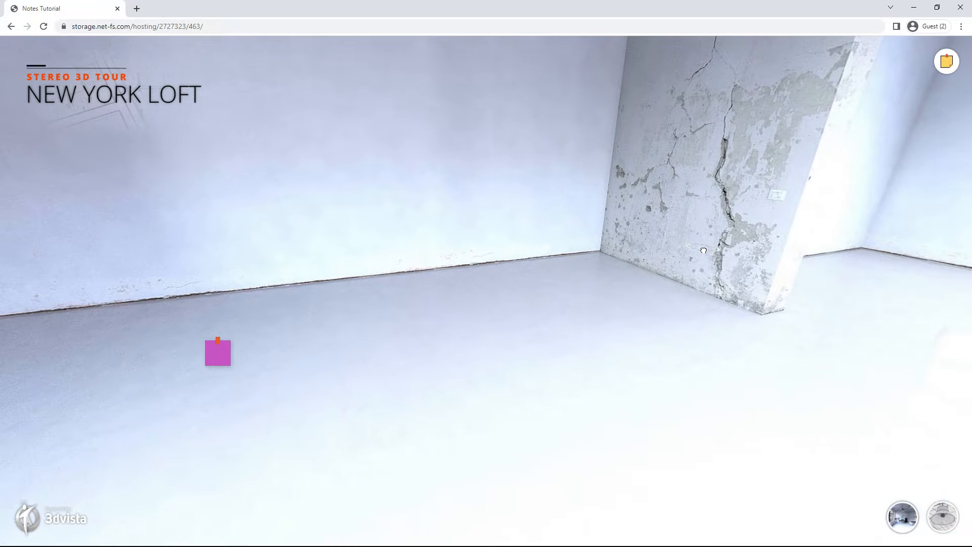
click(704, 251)
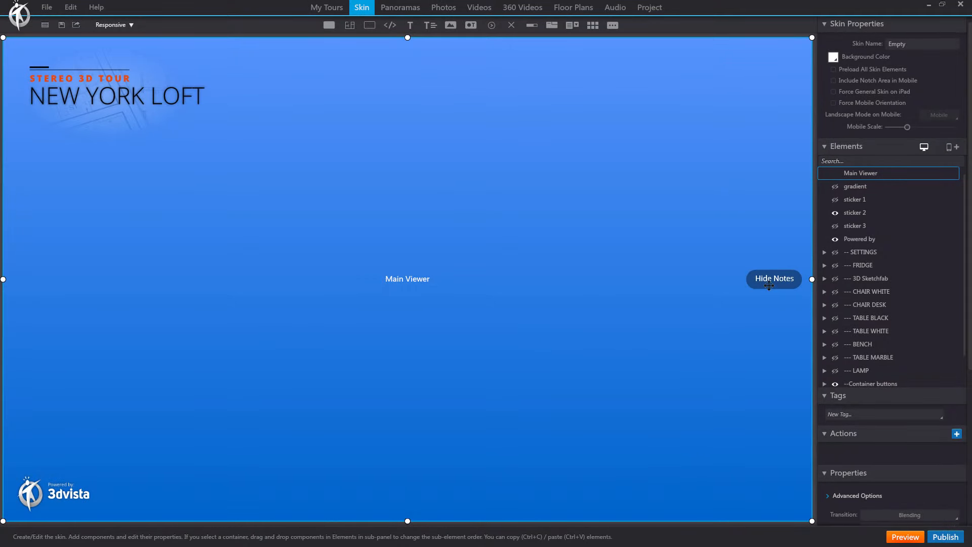
Step: Select the Hide Notes toggle button and review its pressed-state style in Edit Styles
click(770, 284)
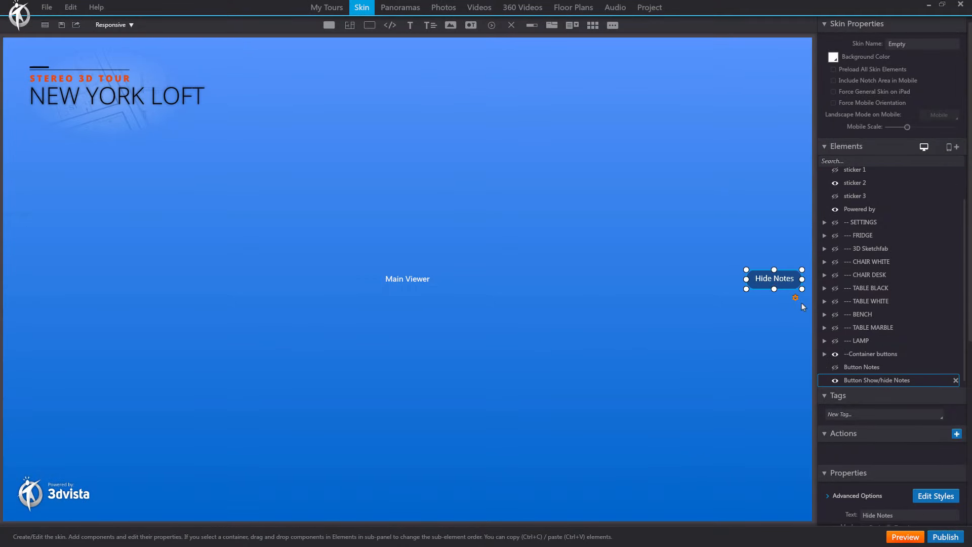
scroll(945, 370, down, 10)
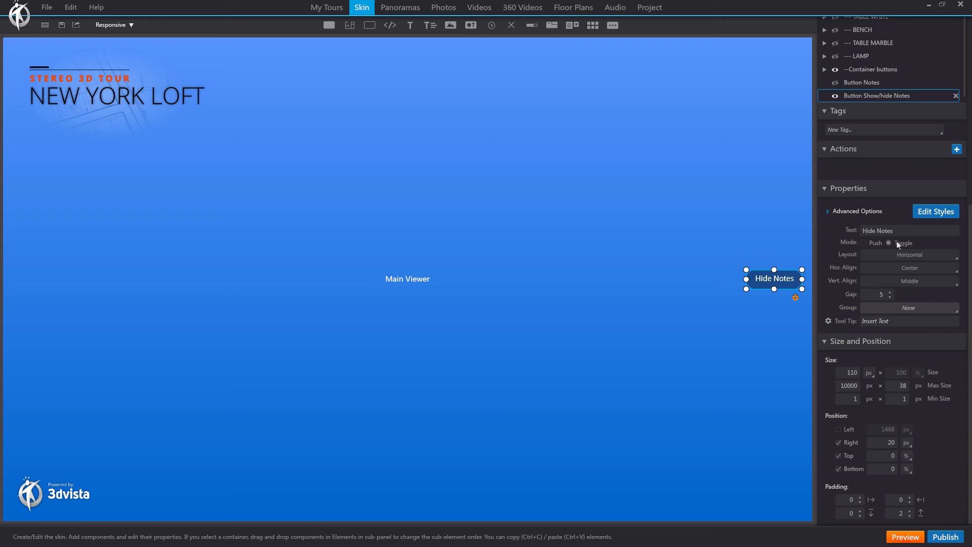
click(936, 211)
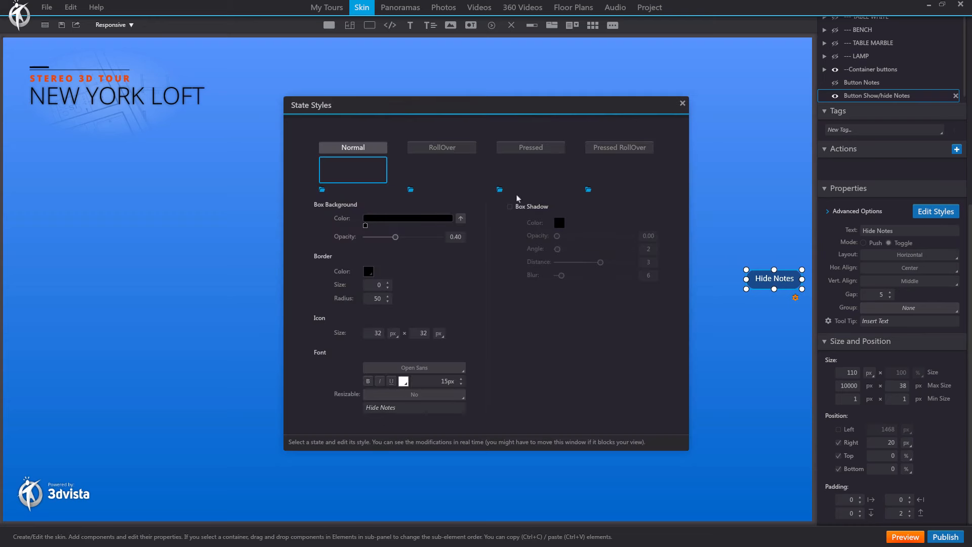
click(524, 151)
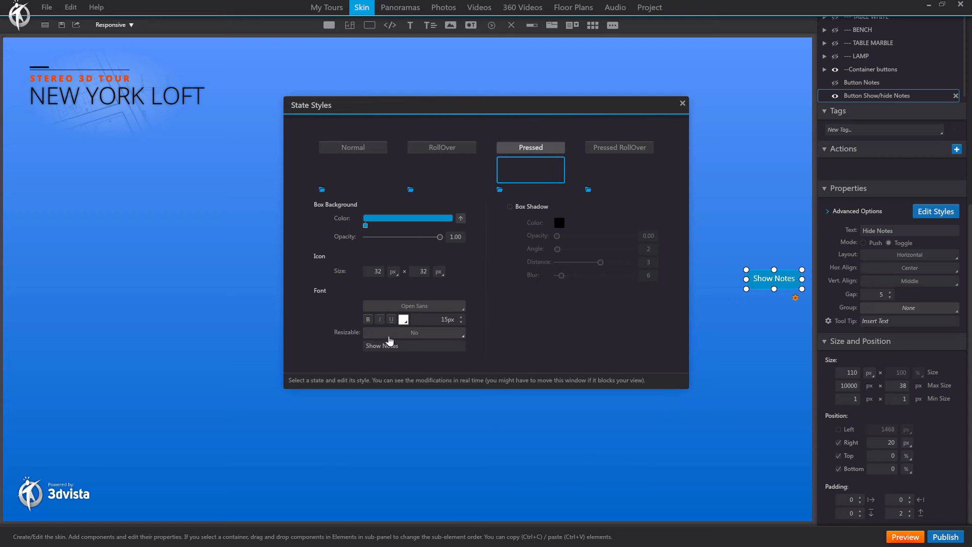
click(683, 102)
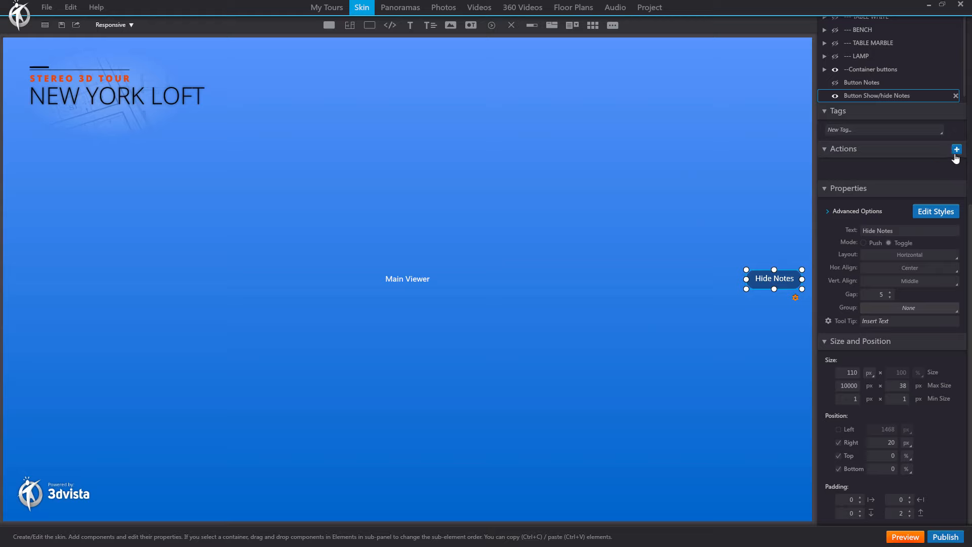
Step: Add a Notes > Show/Hide Notes action to the Hide Notes button
click(957, 159)
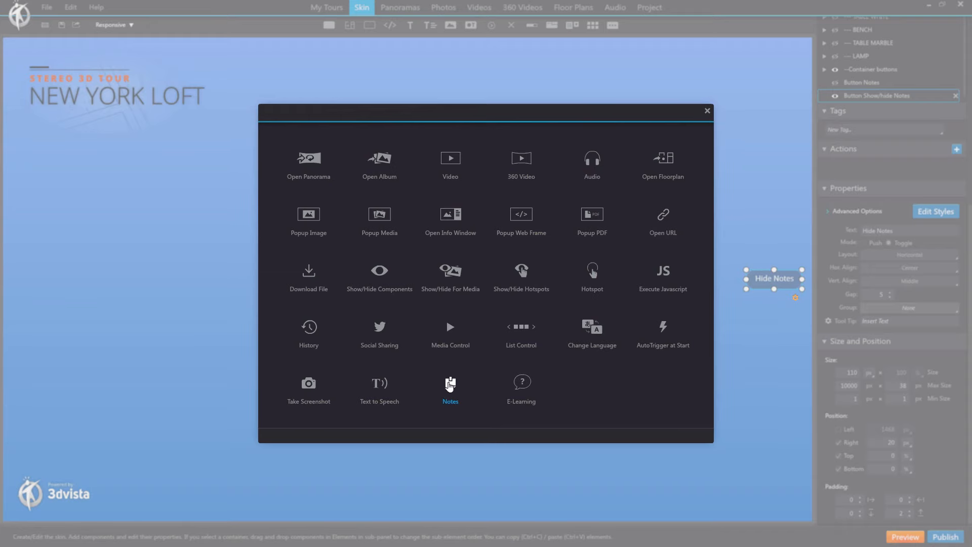
click(450, 386)
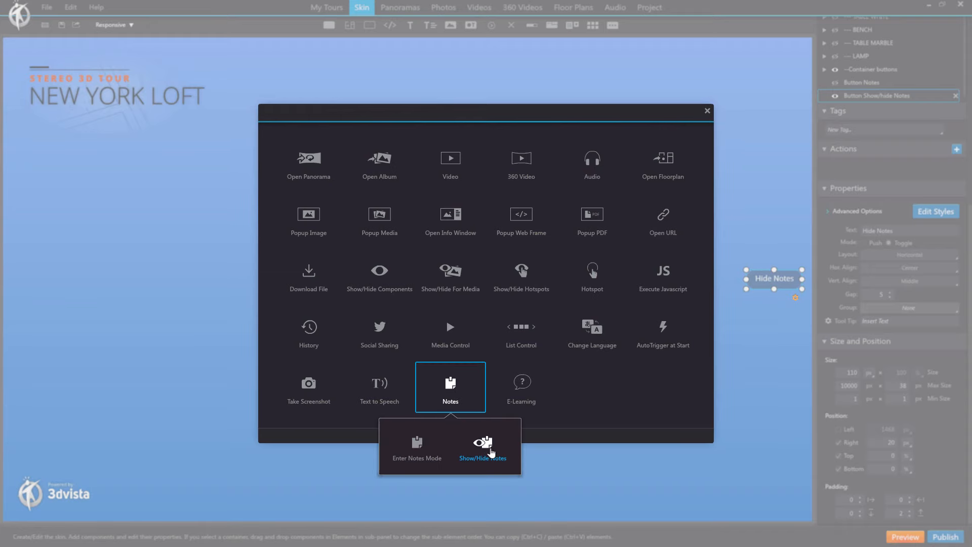
click(484, 445)
click(529, 300)
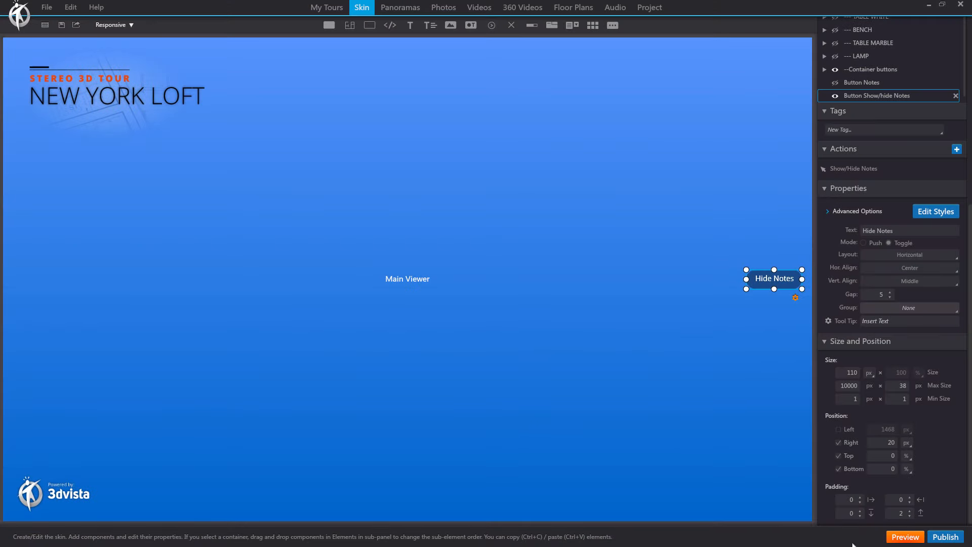
Step: Preview the loft tour with the notes list open, move to another spot, and toggle notes off and on
click(904, 537)
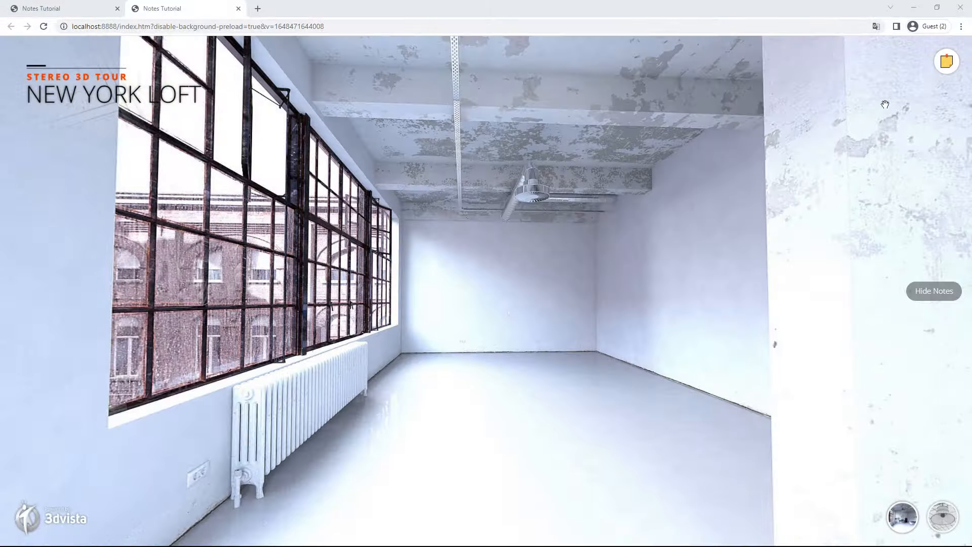
click(948, 63)
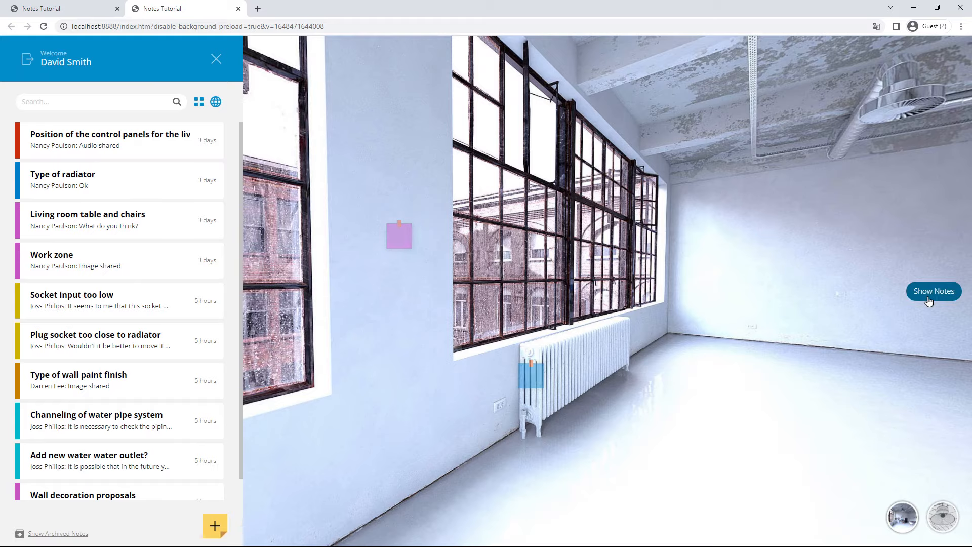
click(768, 434)
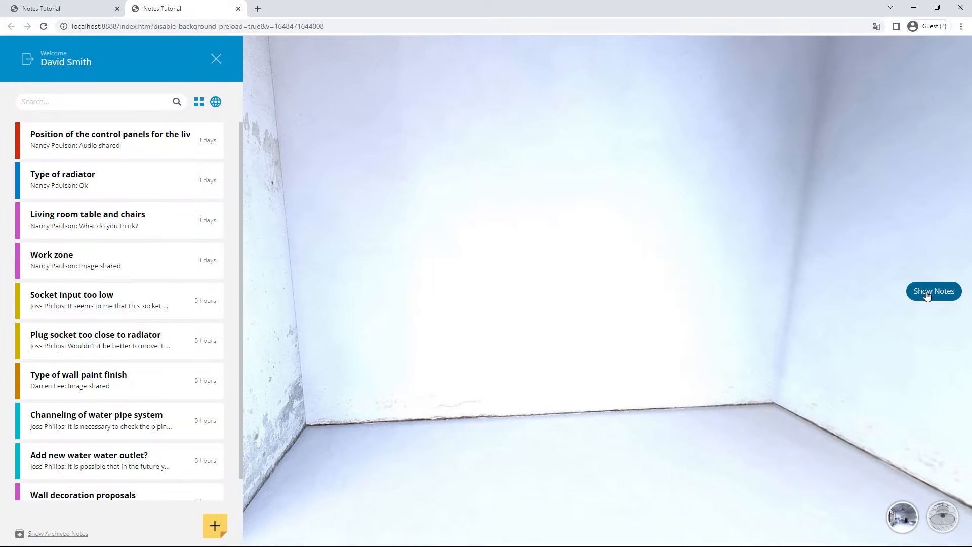
click(928, 296)
click(928, 297)
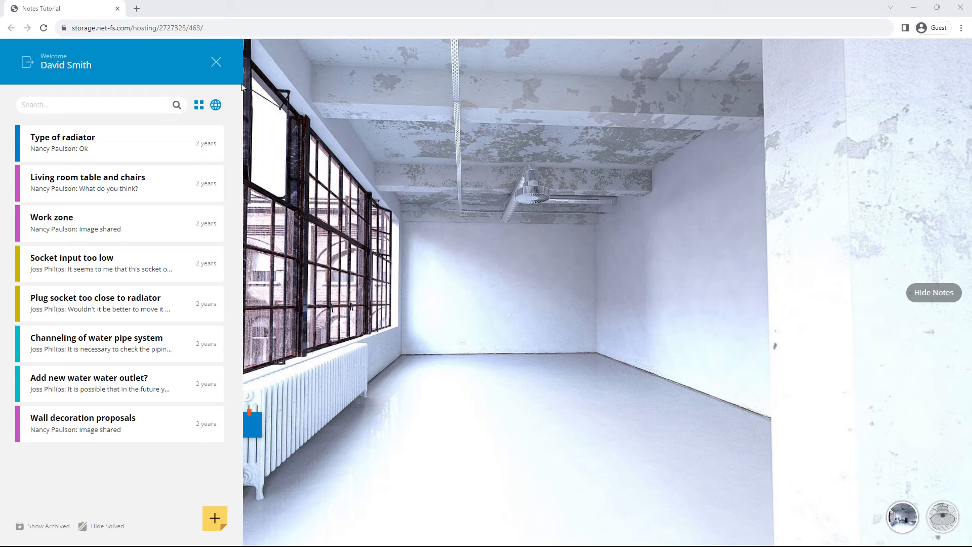
Step: Filter the notes to the 360° Video view and begin a new note on the outdoor video
click(216, 106)
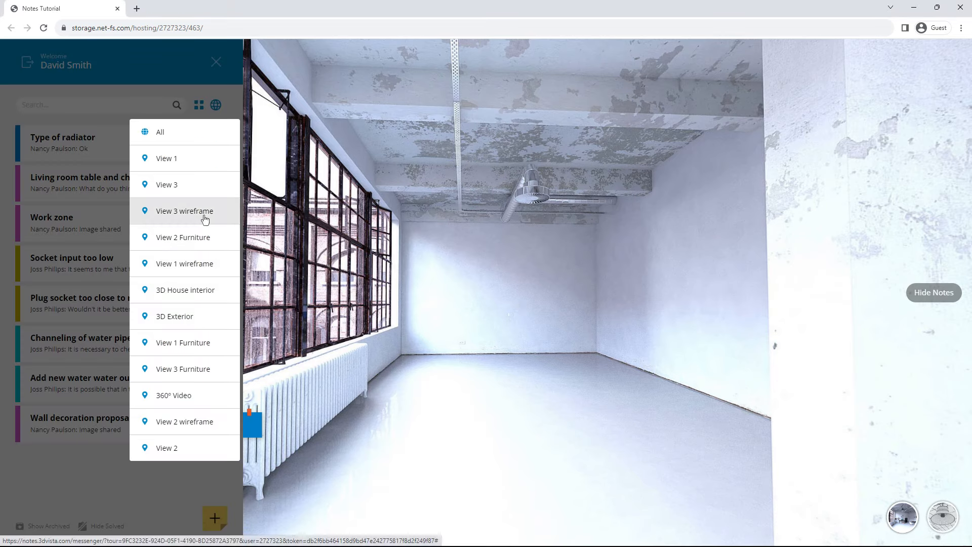
click(190, 396)
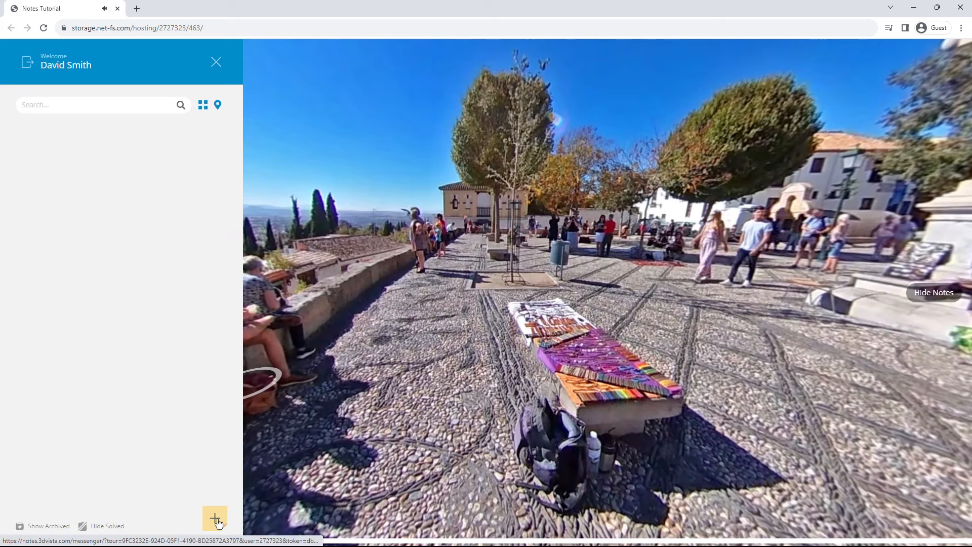
click(215, 518)
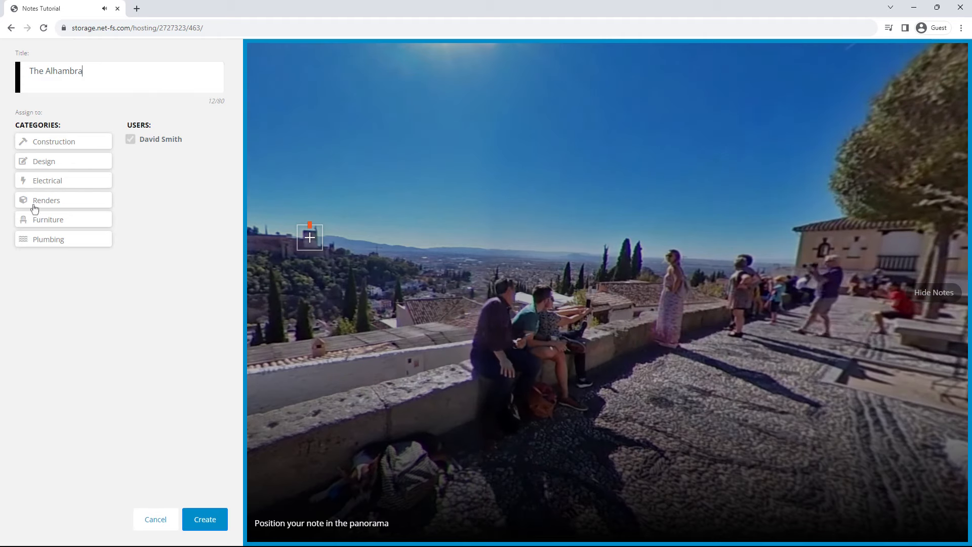
Step: Create 'The Alhambra' note under Design over the hilltop, then return to the notes list
click(30, 168)
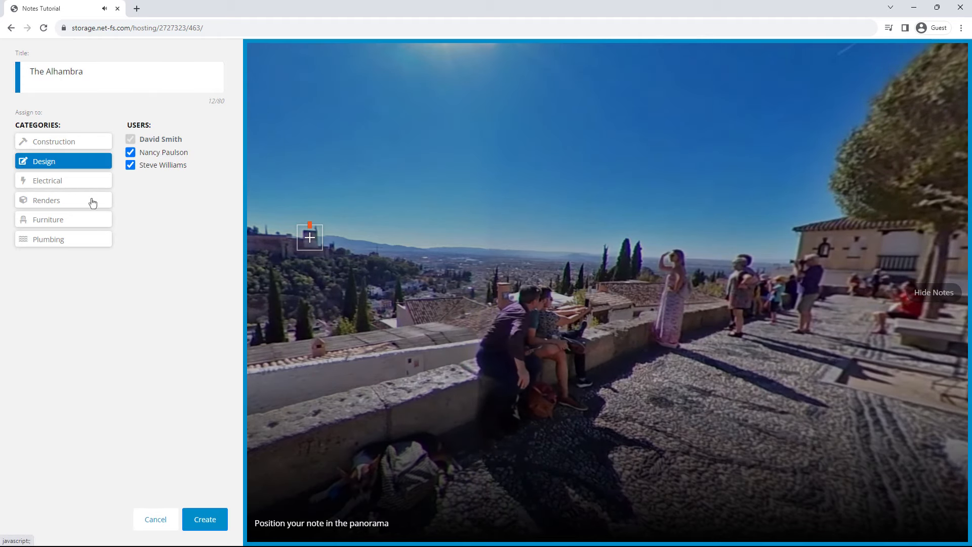
click(205, 520)
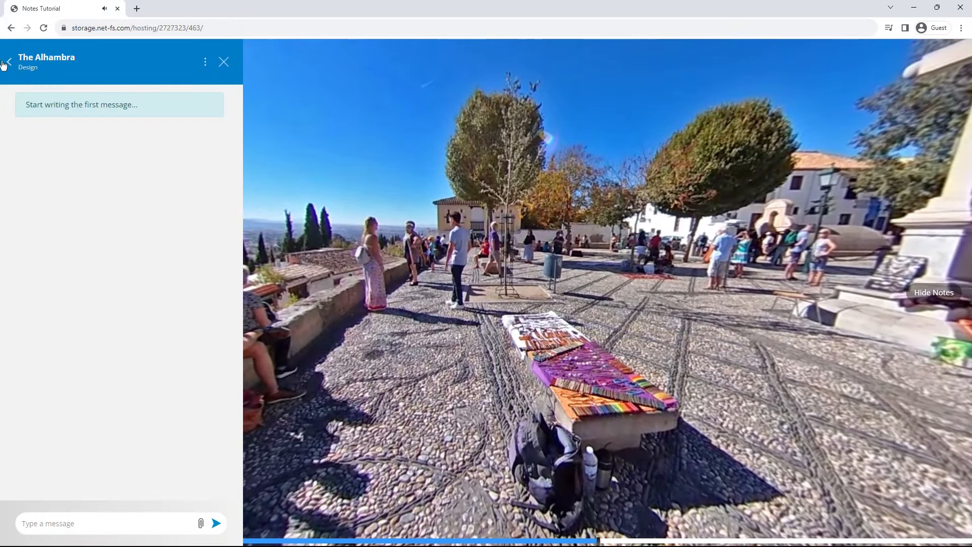
click(7, 65)
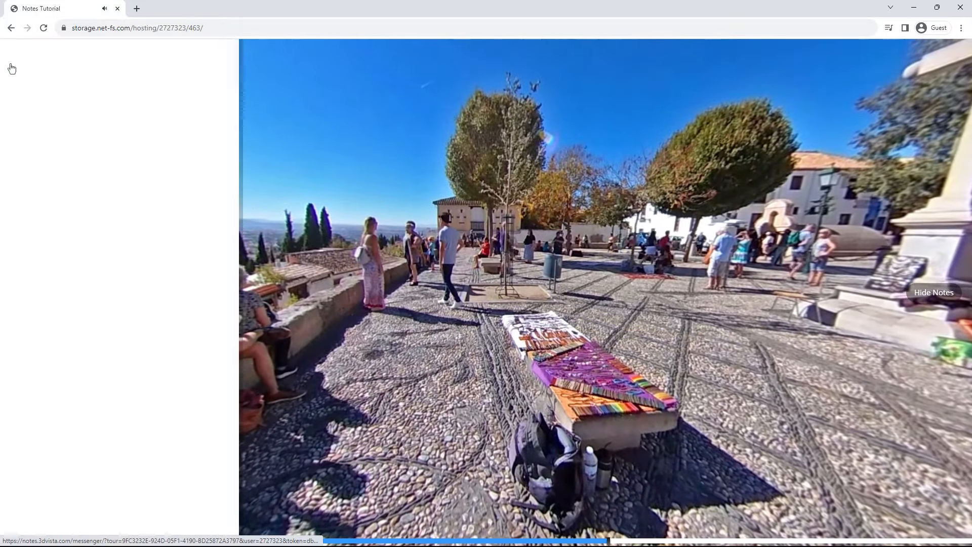
Step: Filter to 3D Exterior and create the Electrical note 'Pending electrical inspection', then begin another note
click(212, 110)
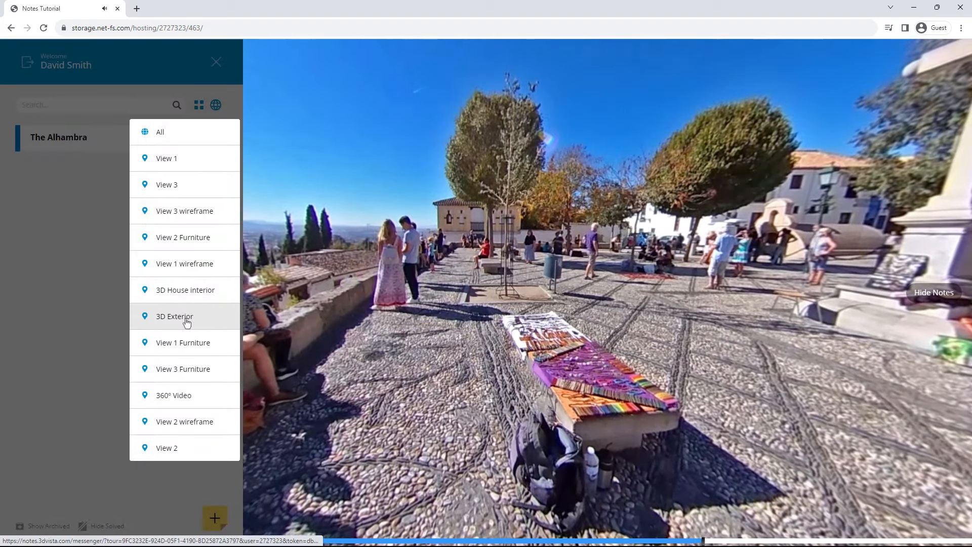
click(187, 318)
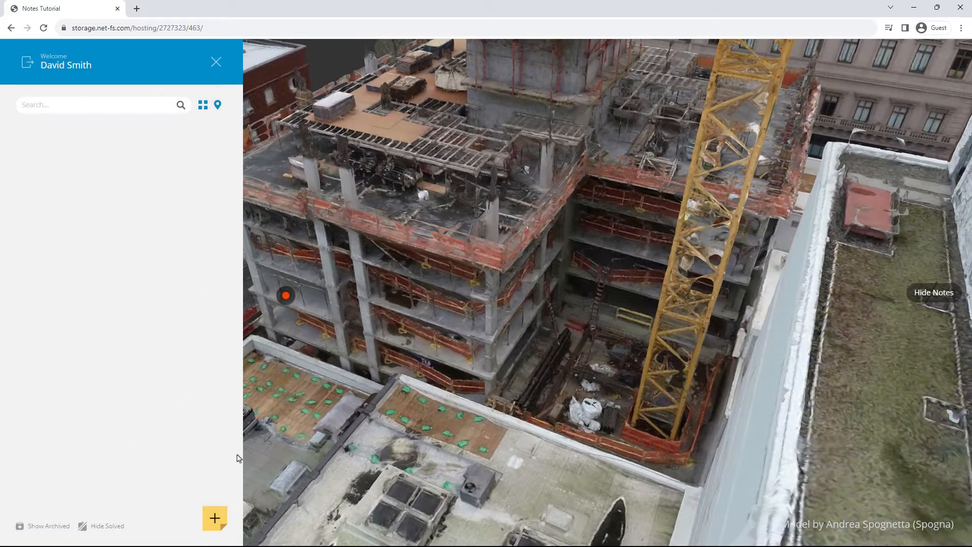
click(215, 519)
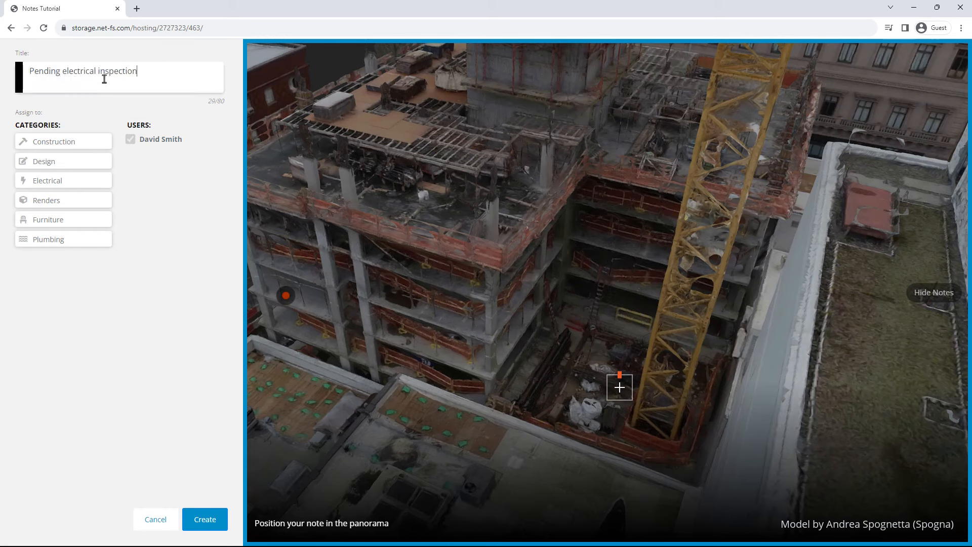
click(32, 183)
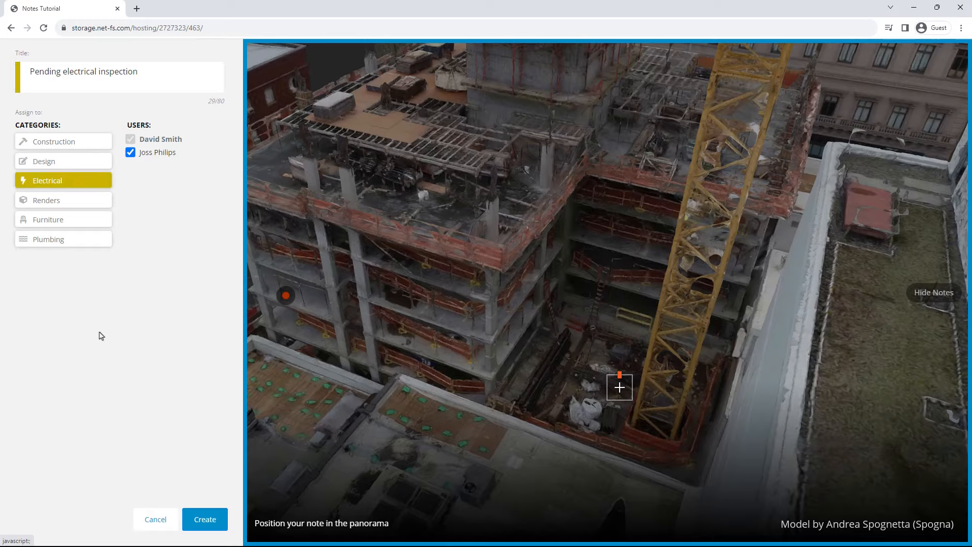
click(189, 530)
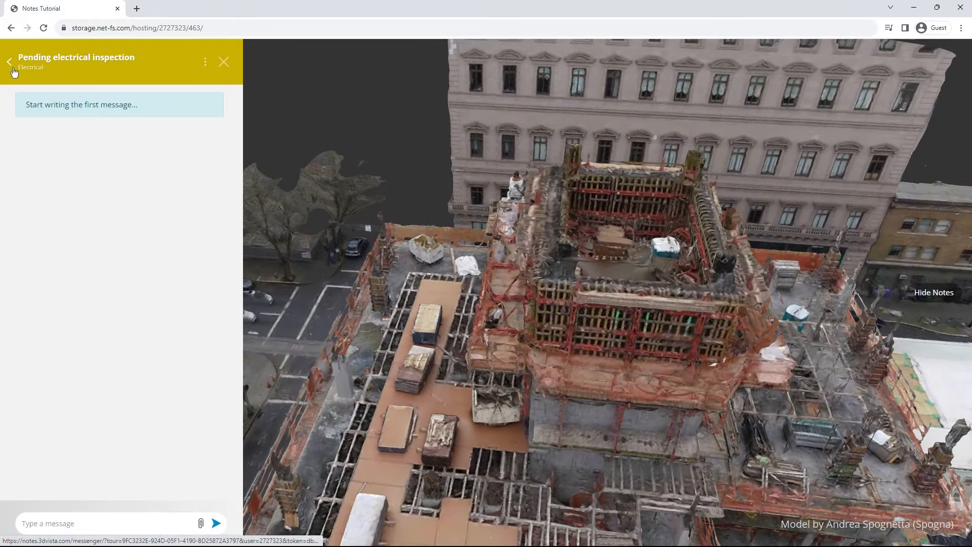
click(9, 61)
click(215, 518)
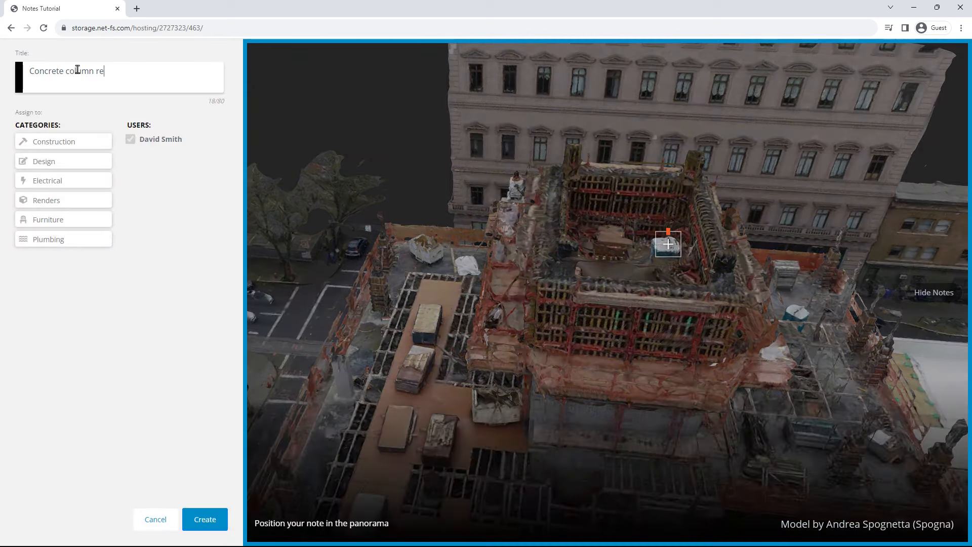
Step: Create the Construction note 'Concrete column reinforcement', then orbit and enter the building at the red marker
click(32, 144)
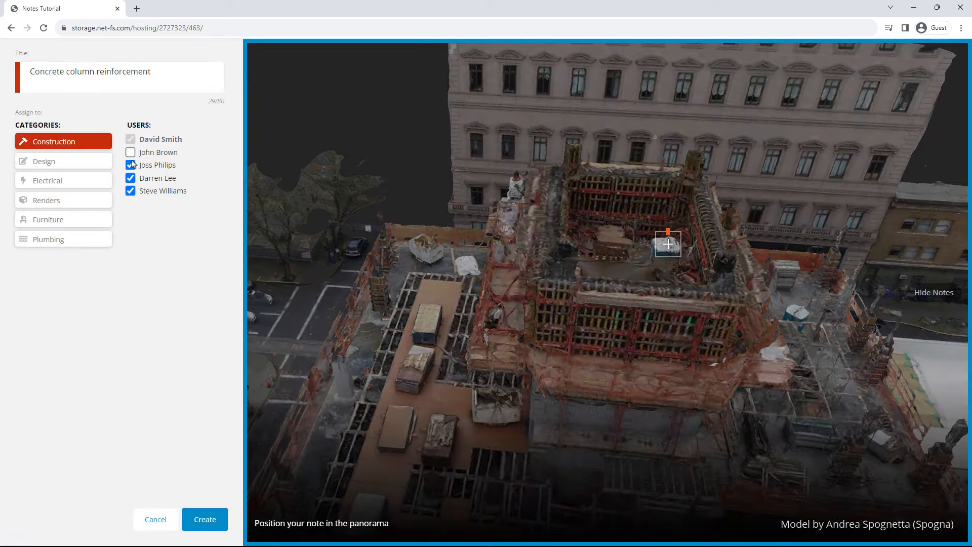
click(205, 518)
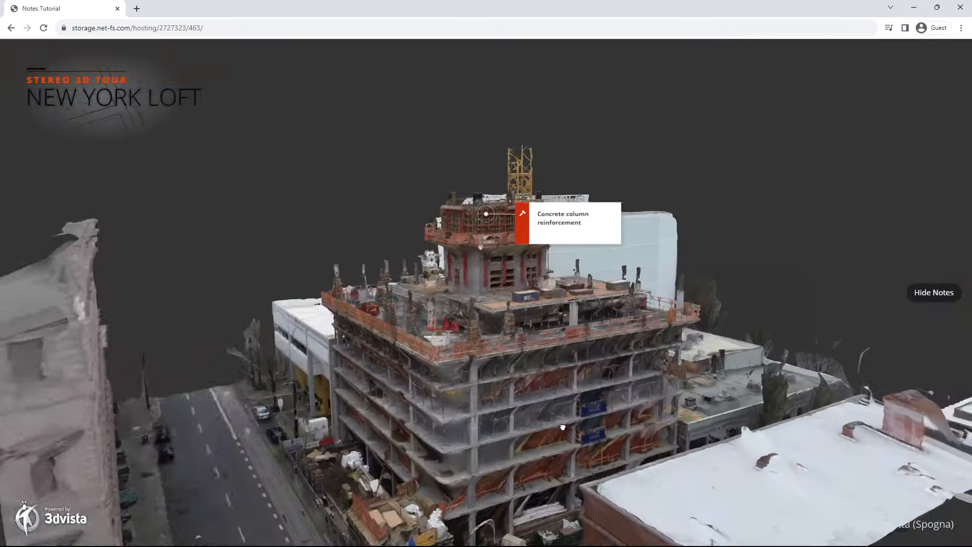
scroll(527, 439, down, 3)
drag(493, 449, 366, 437)
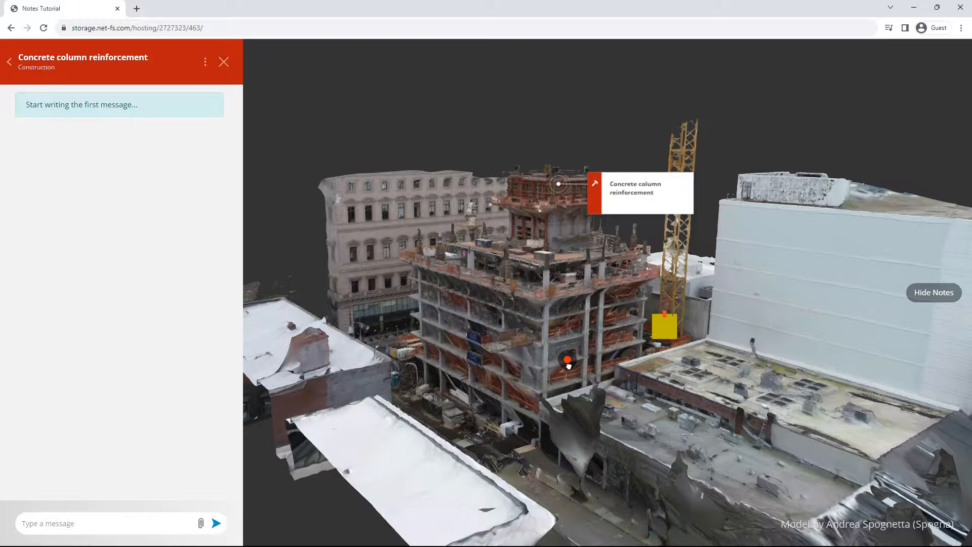
click(568, 362)
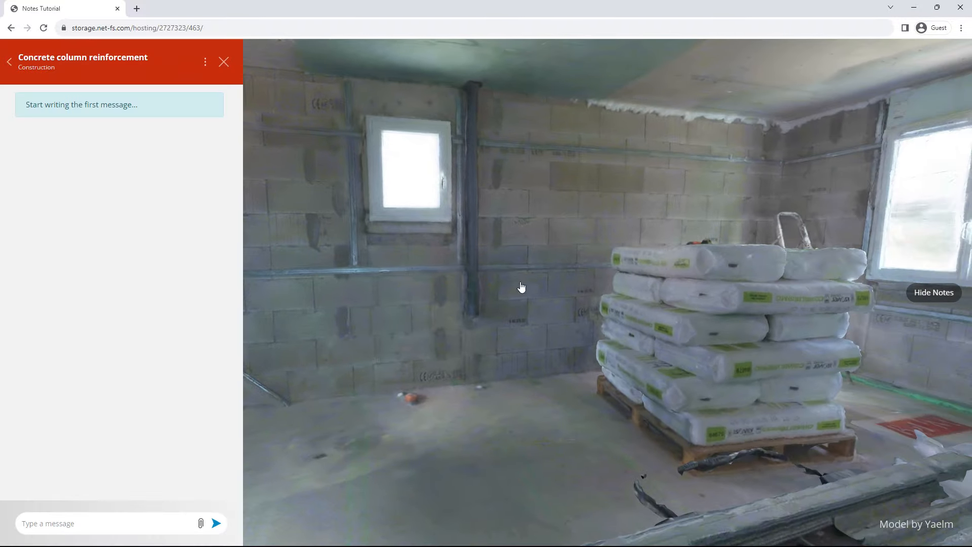
Step: Create the Plumbing note 'Incomplete pipe' at the pipe
click(9, 62)
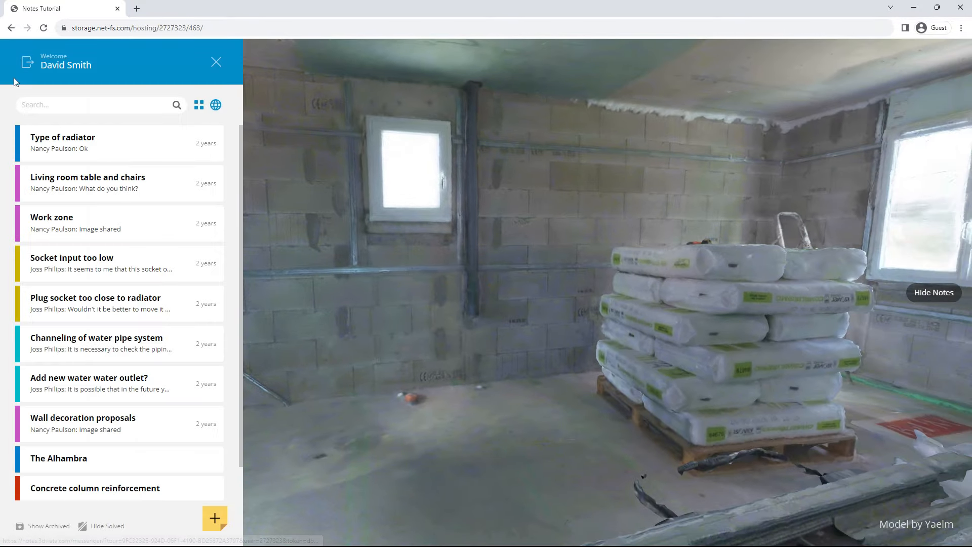
click(214, 519)
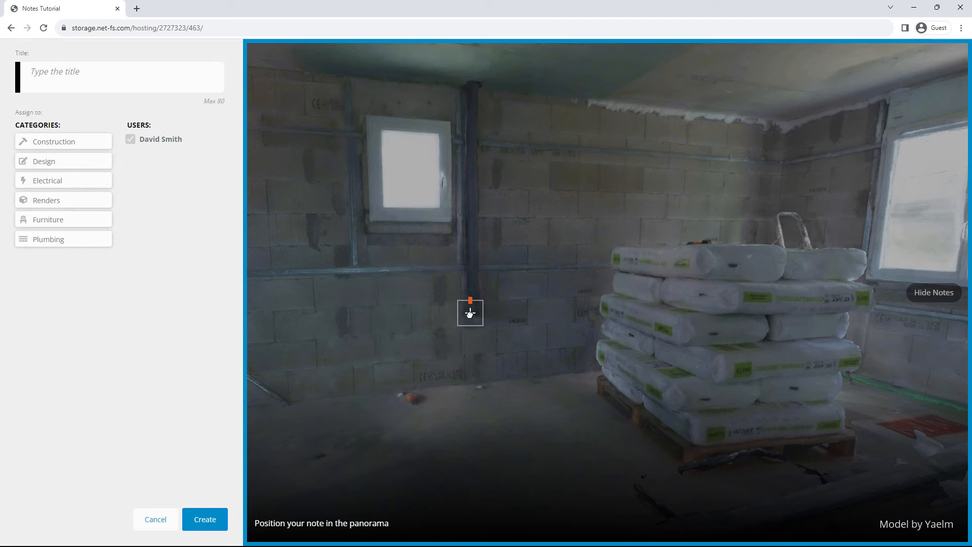
click(63, 242)
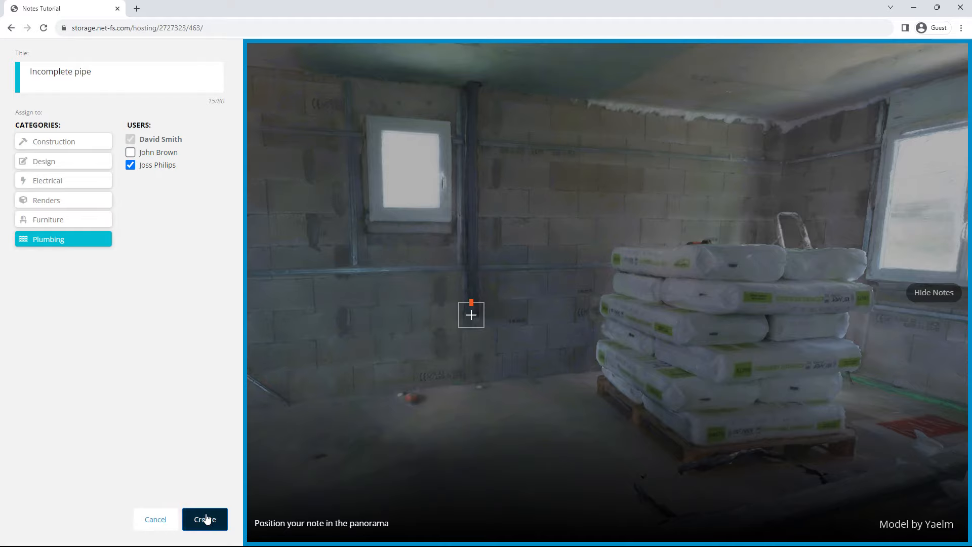
click(205, 520)
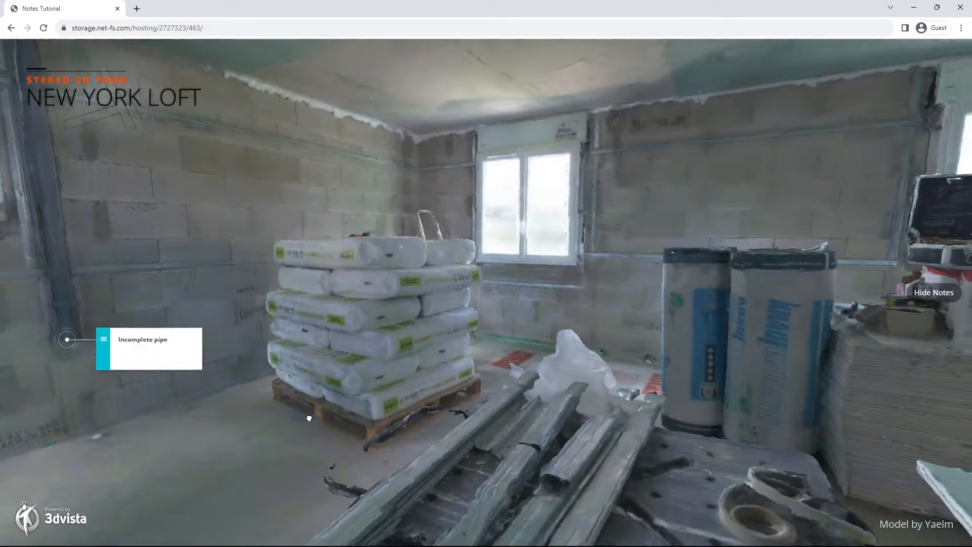
Step: Create the Construction note 'Check window frame joint' below the window
drag(309, 419, 573, 464)
scroll(573, 463, up, 3)
click(106, 429)
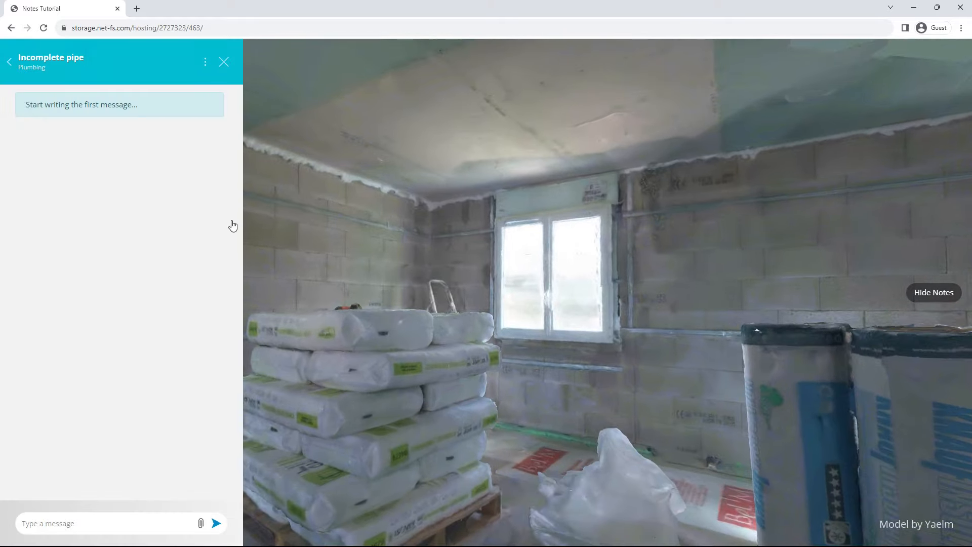
click(10, 61)
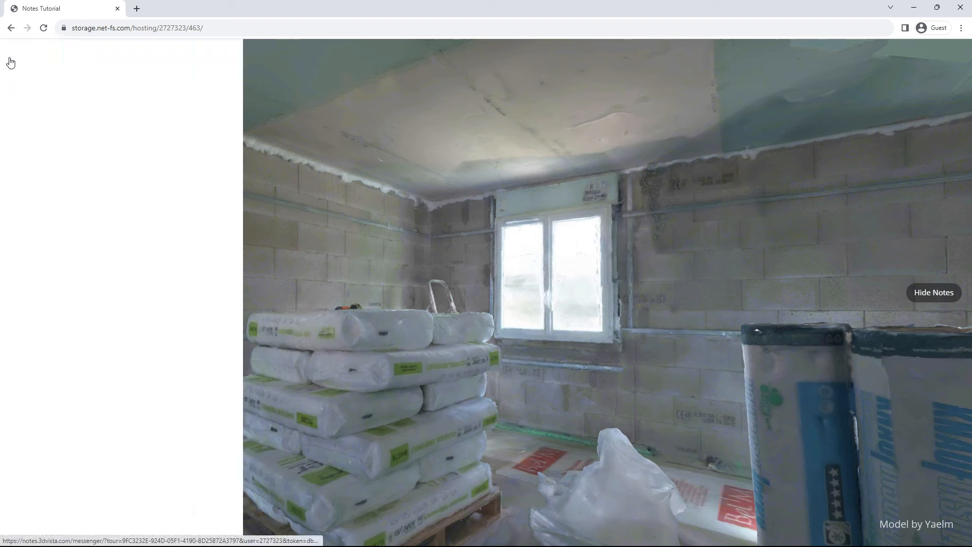
click(212, 456)
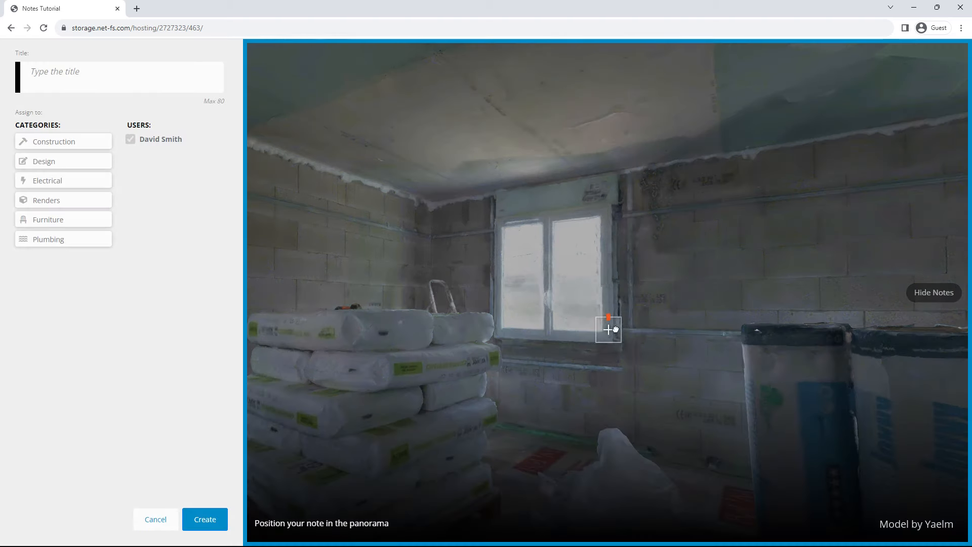
click(42, 147)
click(203, 520)
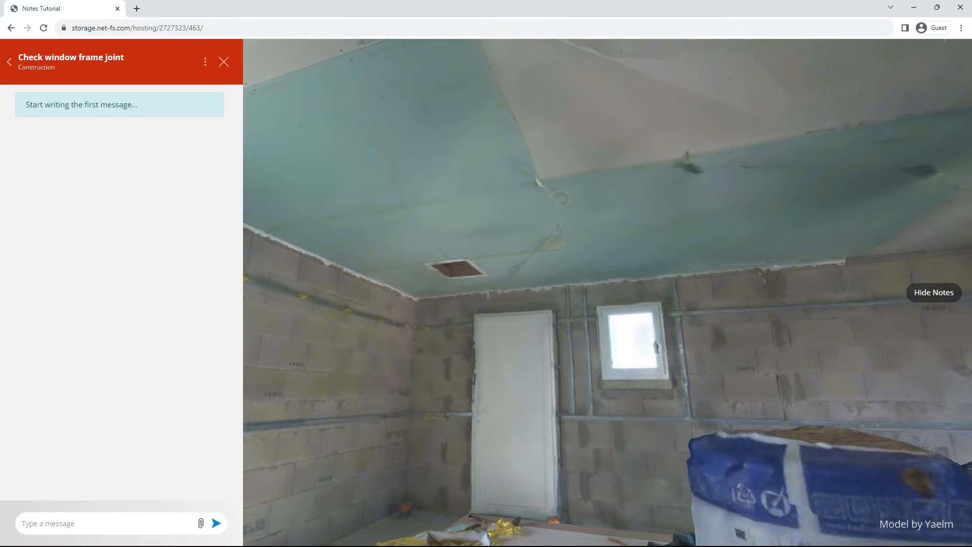
Step: Create the Construction note 'Ventilation duct outlet failure' at the ceiling vent
click(12, 71)
click(215, 519)
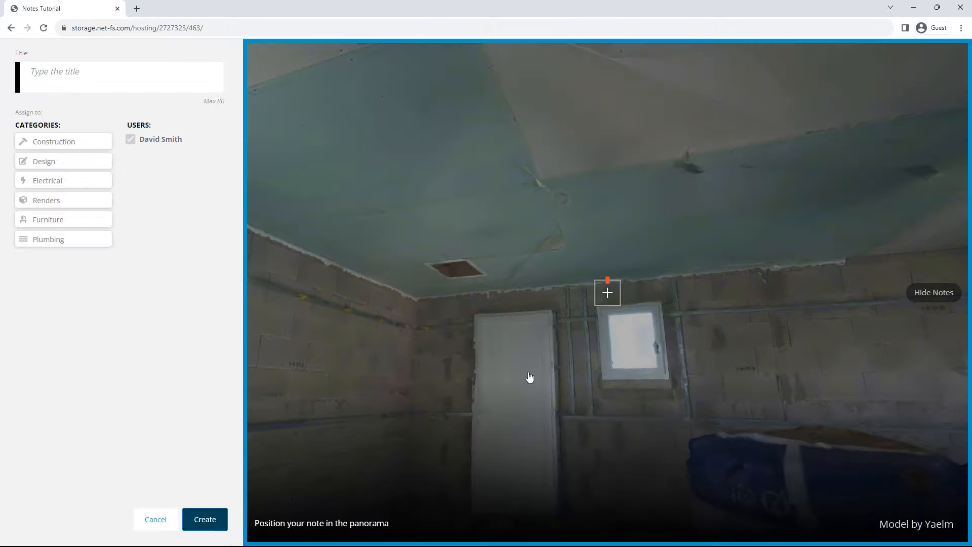
click(118, 90)
text(Ventilation duct outlet failure)
click(56, 141)
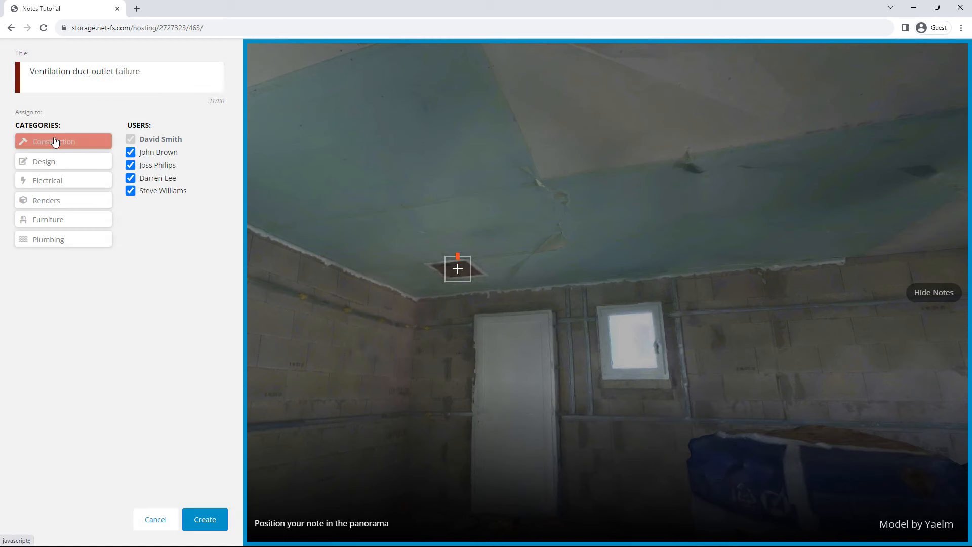
click(187, 521)
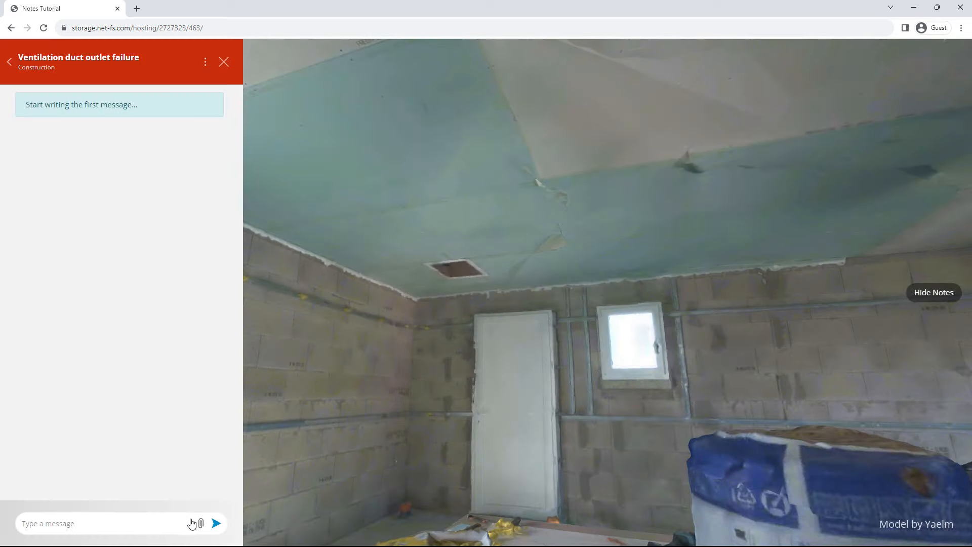
Step: Post ventilation_duct.png and the message 'We need to review and fix this' to its thread
click(200, 523)
double_click(467, 273)
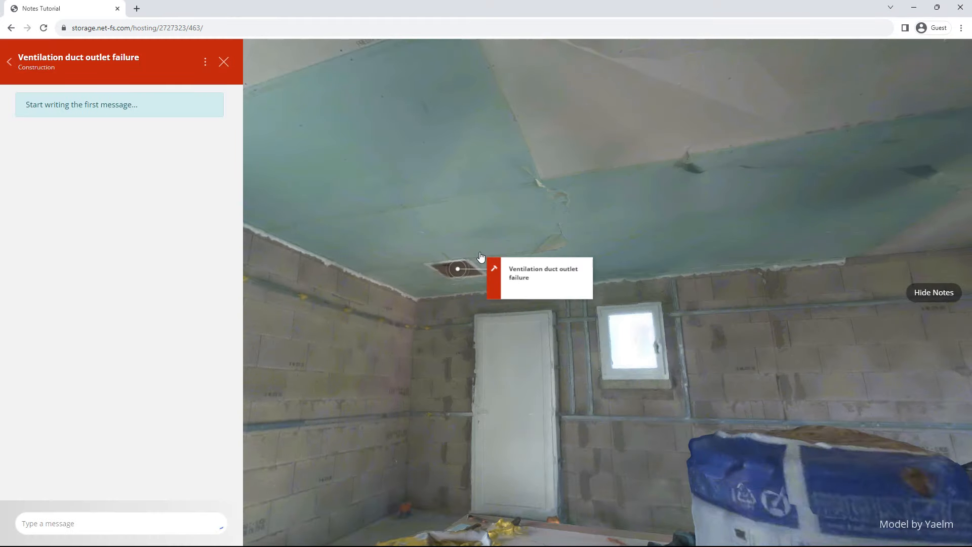
text(We need to review and fix this)
click(217, 524)
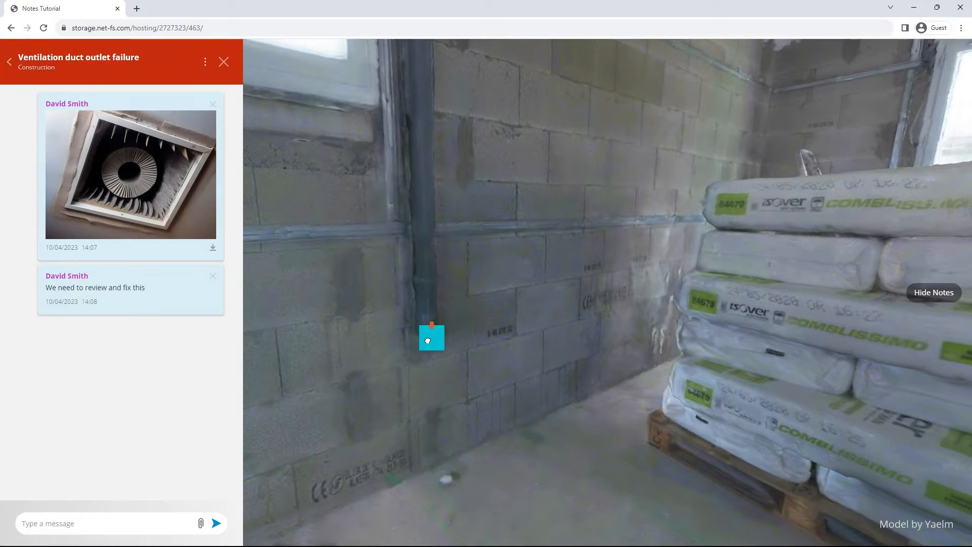
Step: Open the Incomplete pipe, Check window frame joint and Ventilation duct notes from their markers
click(428, 341)
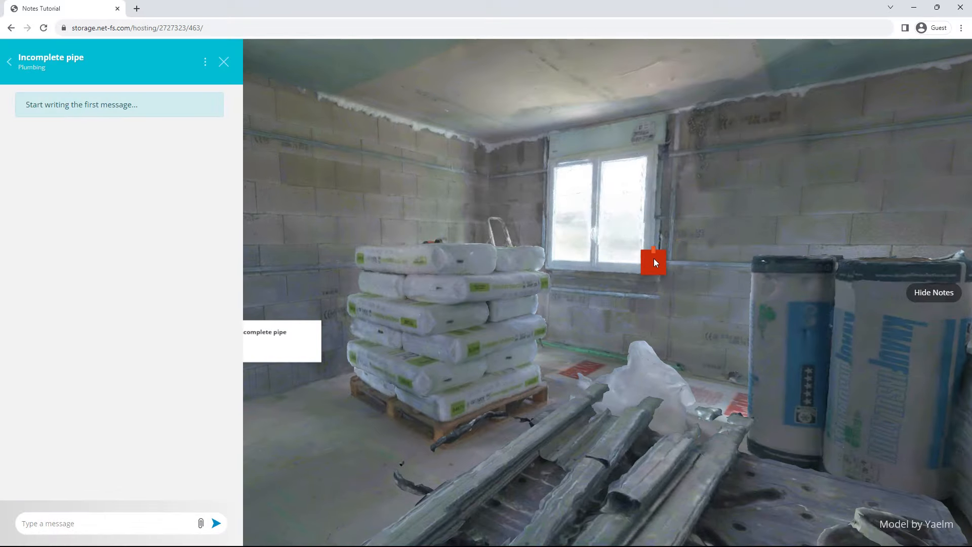
click(653, 261)
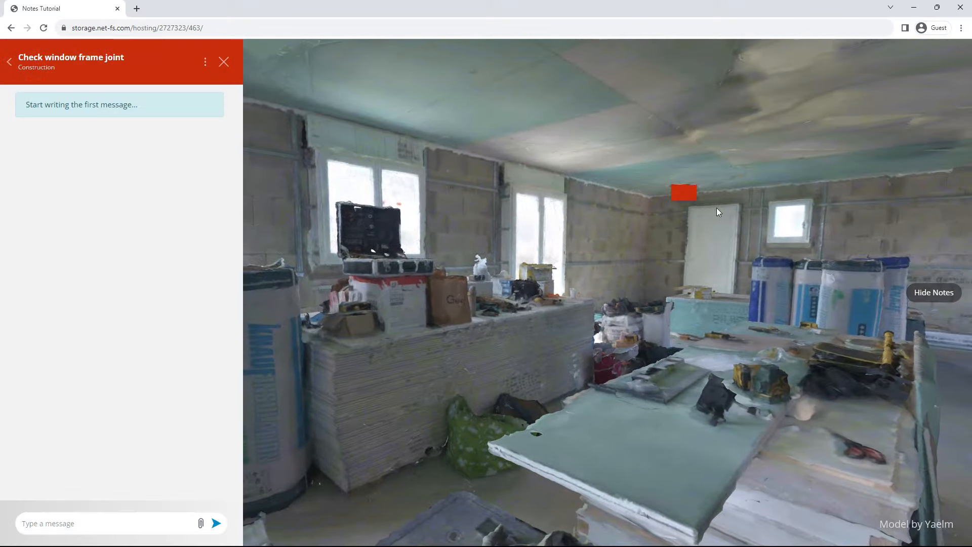
click(686, 193)
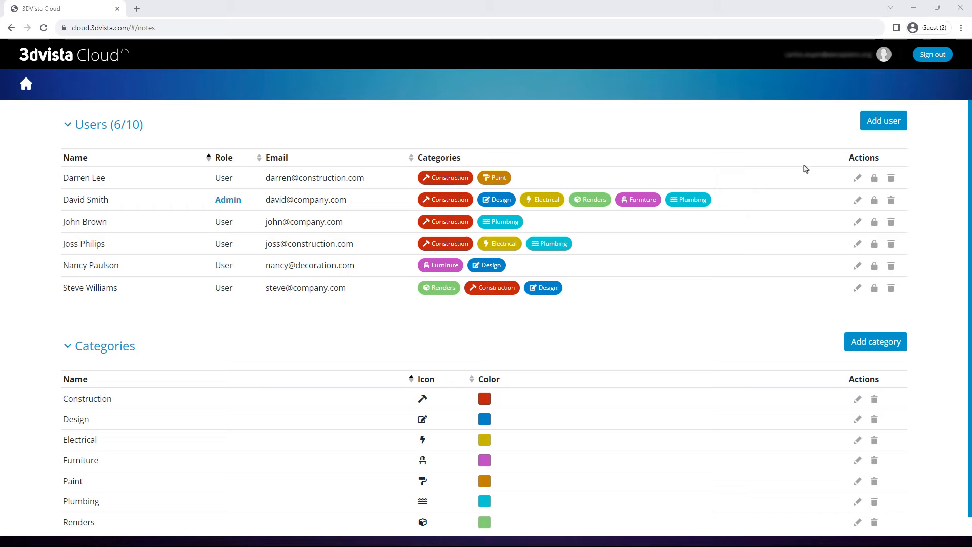
Step: Add a new Cloud user with their full name, e-mail address and the Construction category
click(890, 122)
click(477, 228)
click(434, 313)
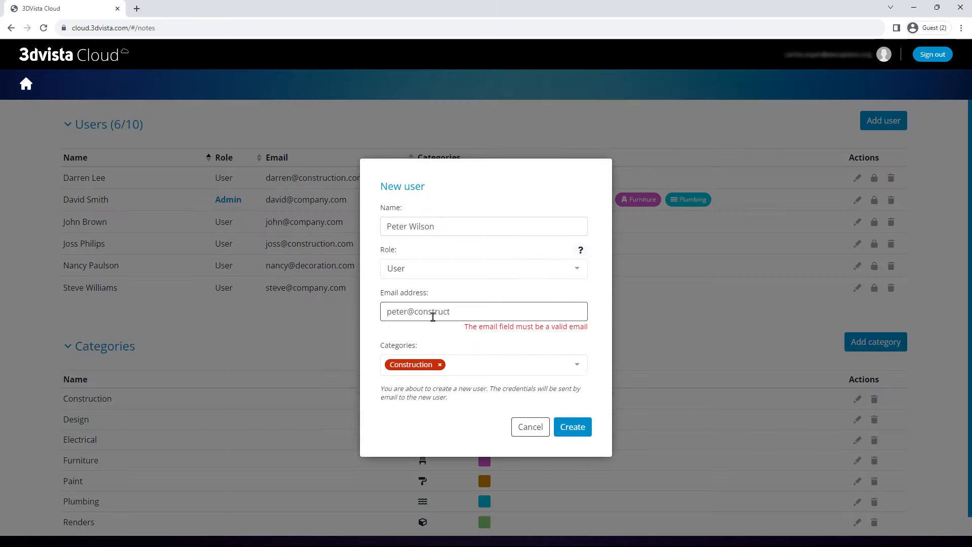
click(568, 427)
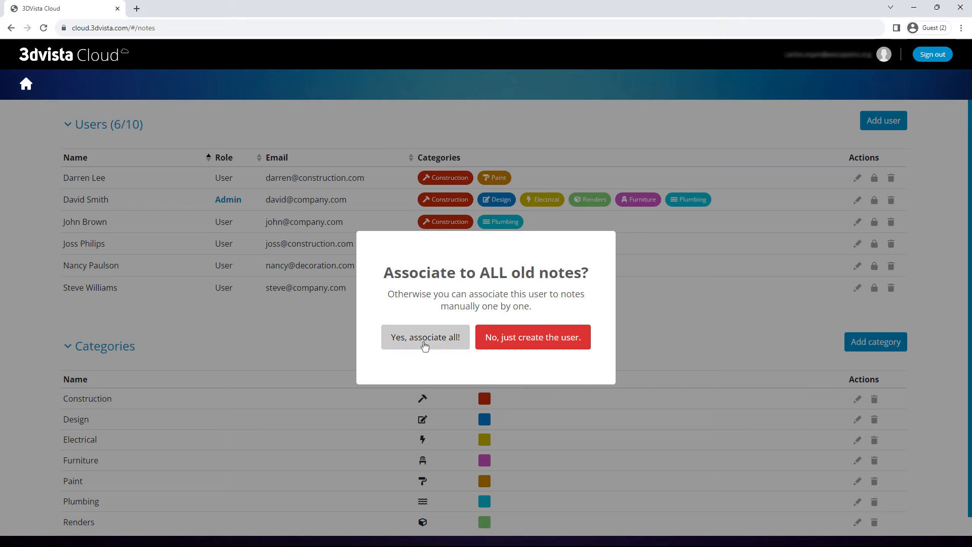
Step: Link the new user to all existing notes and return to My Tours
click(425, 344)
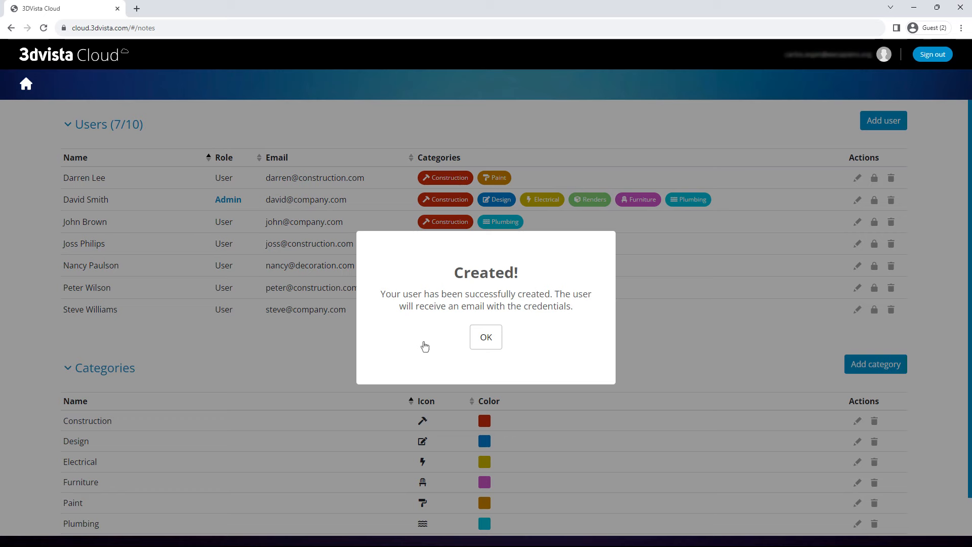
click(490, 339)
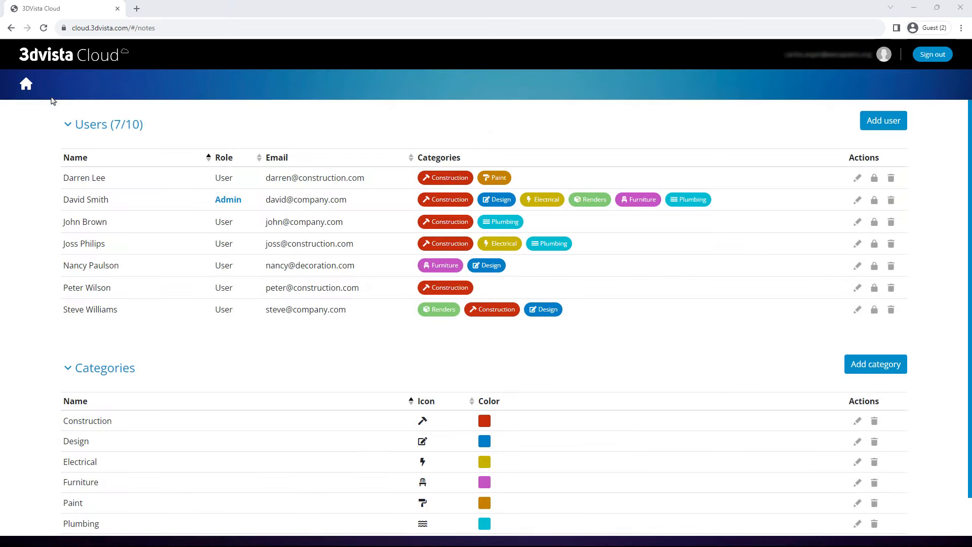
click(25, 87)
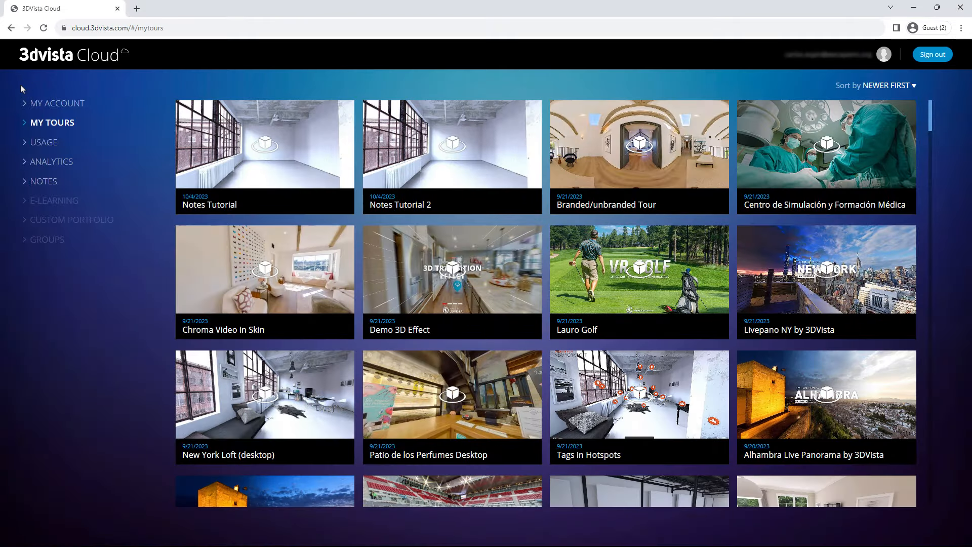
Step: Open the USAGE page from the 3DVista Cloud dashboard sidebar
click(46, 147)
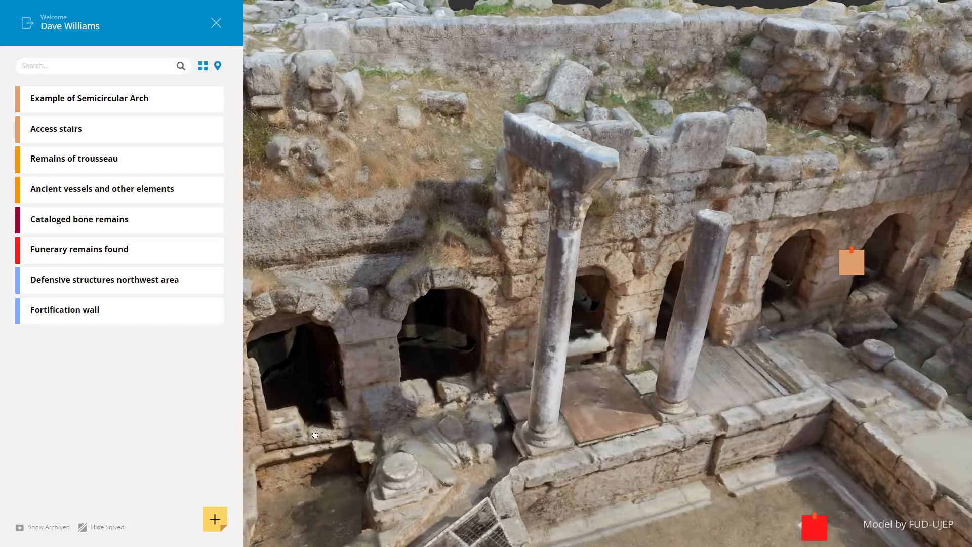
Step: Create a new Architecture note titled 'Corinthian Column' on the stone column
click(212, 518)
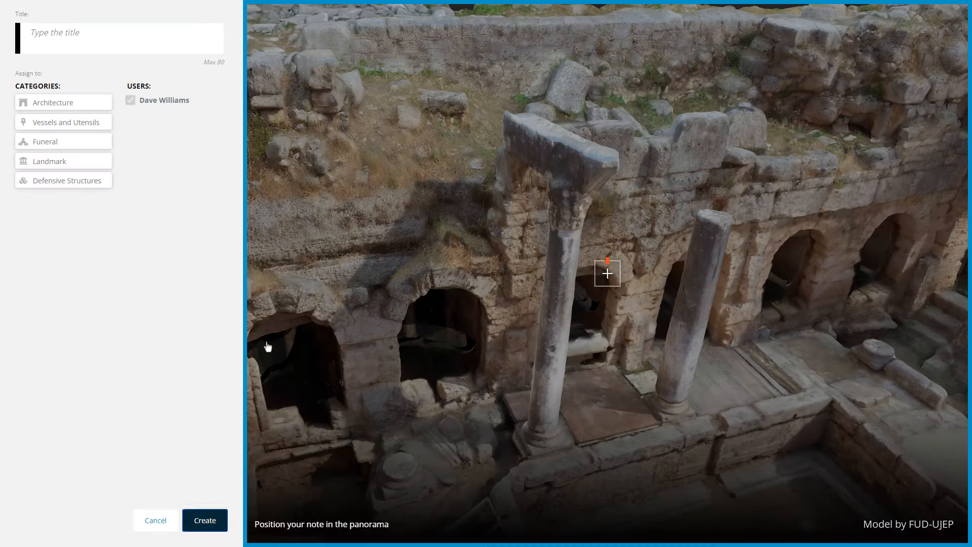
click(102, 39)
text(Corinthian Column)
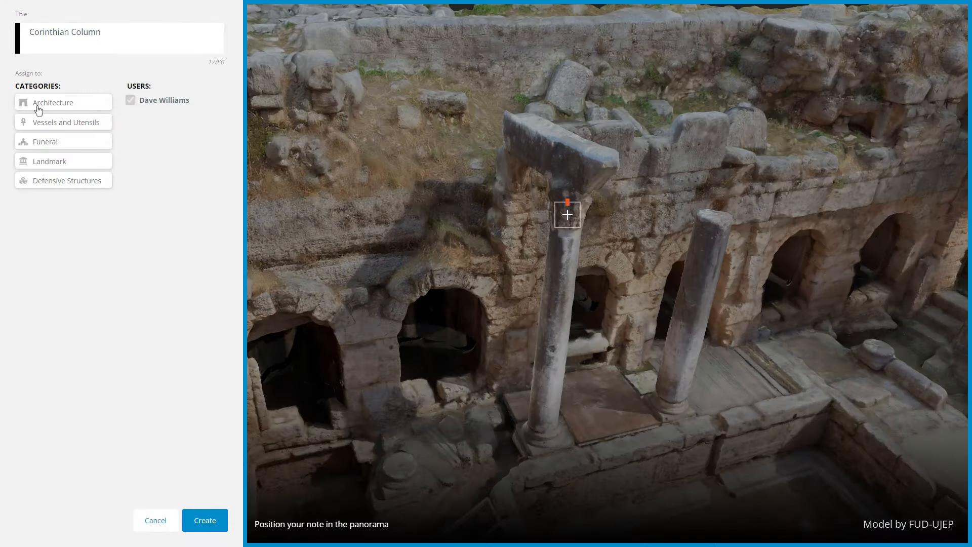
click(37, 104)
click(205, 521)
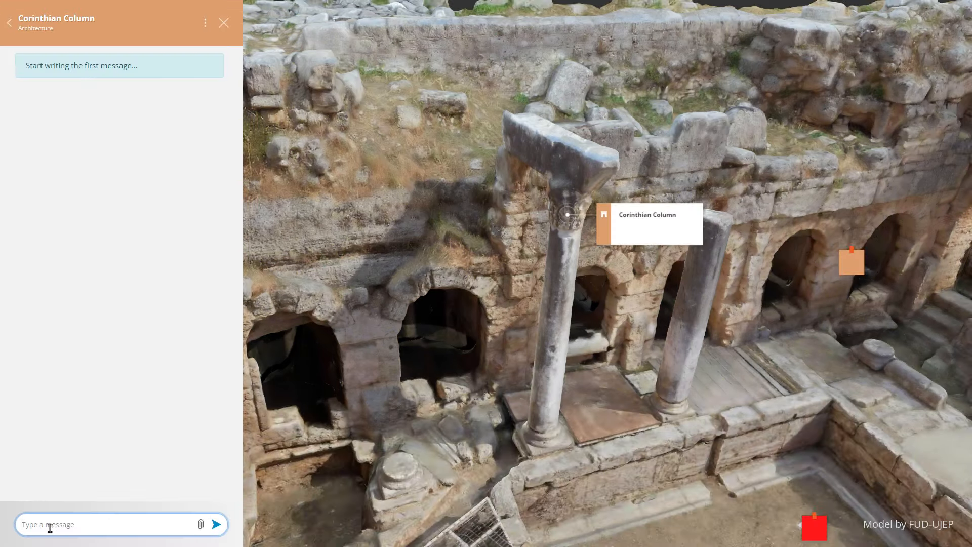
Step: Post the message 'style column' in the note's thread, then view the posted image full size and rotate the skeleton model
text(style column)
key(Return)
click(162, 190)
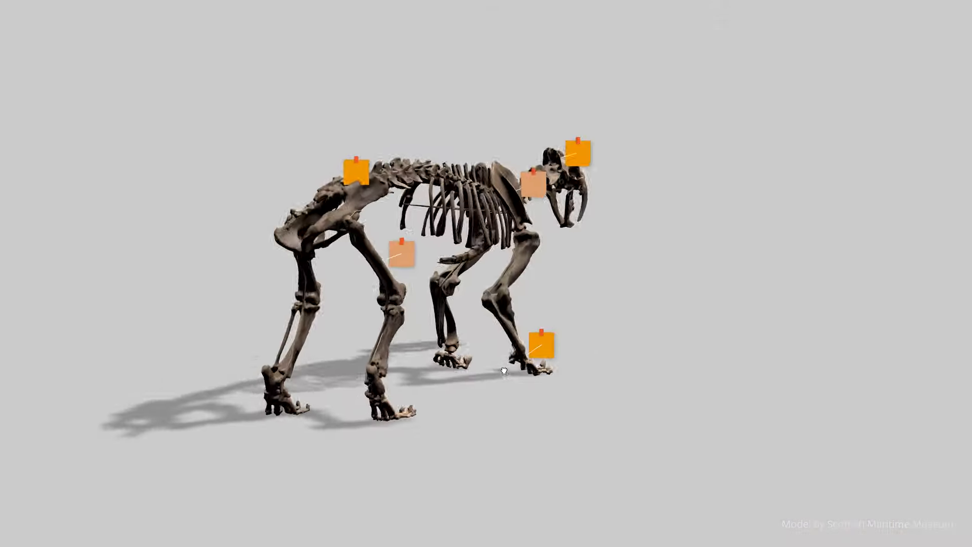
scroll(715, 246, up, 5)
drag(688, 262, 626, 293)
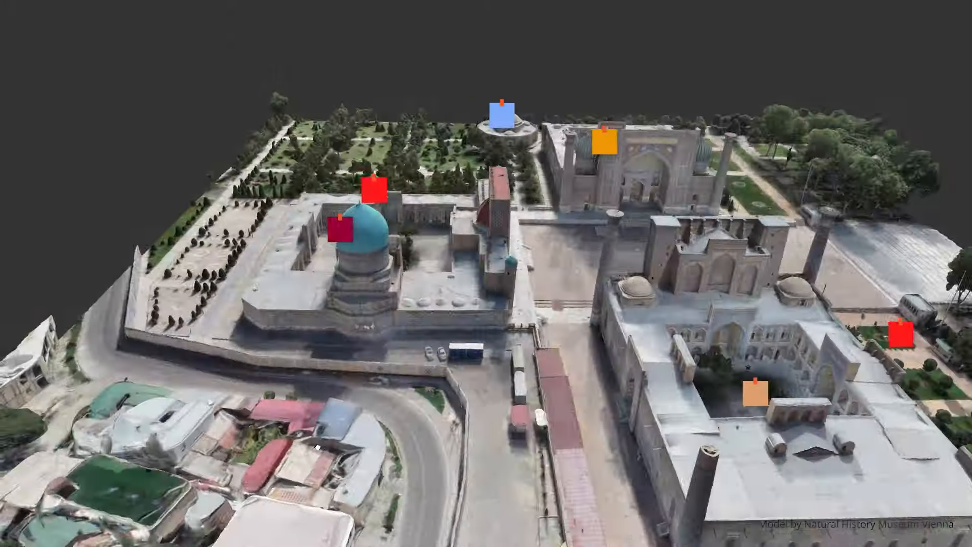